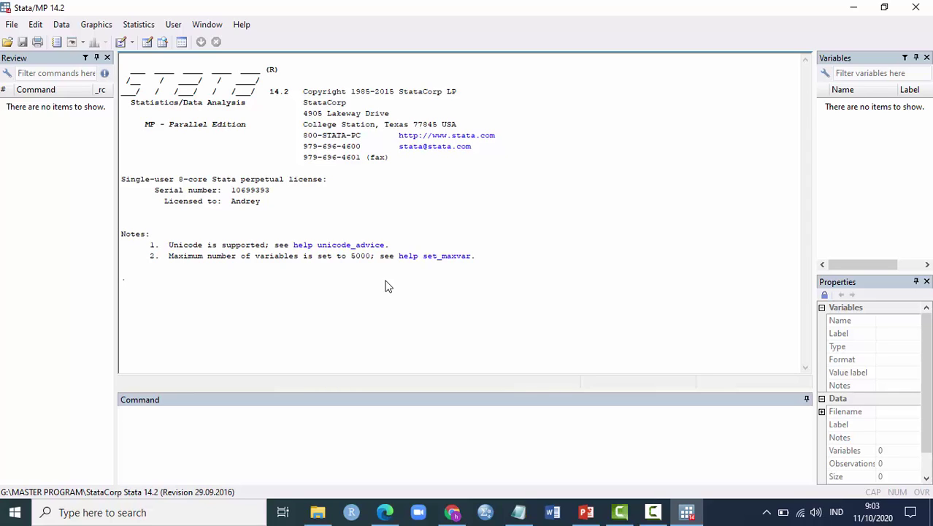
Step: Open a new, empty Do-file Editor window for writing commands
left_click(250, 430)
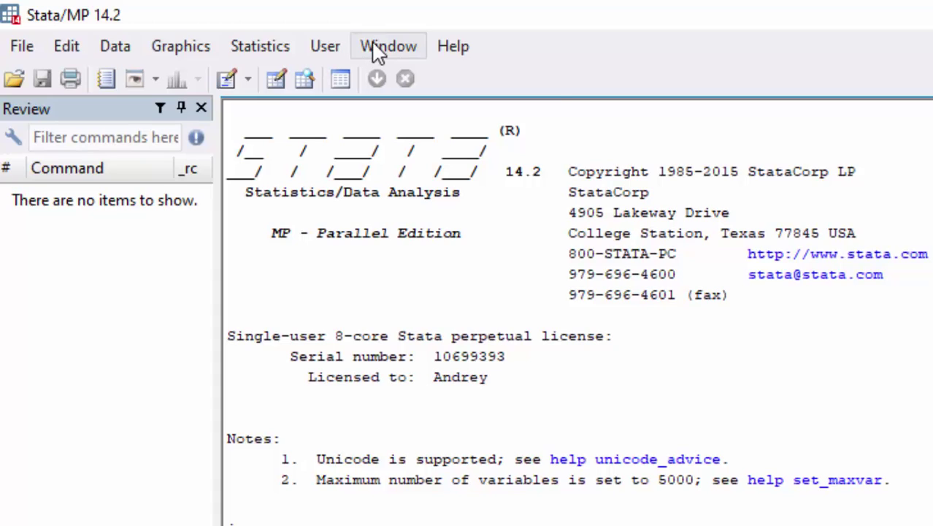
left_click(380, 49)
mouse_move(520, 301)
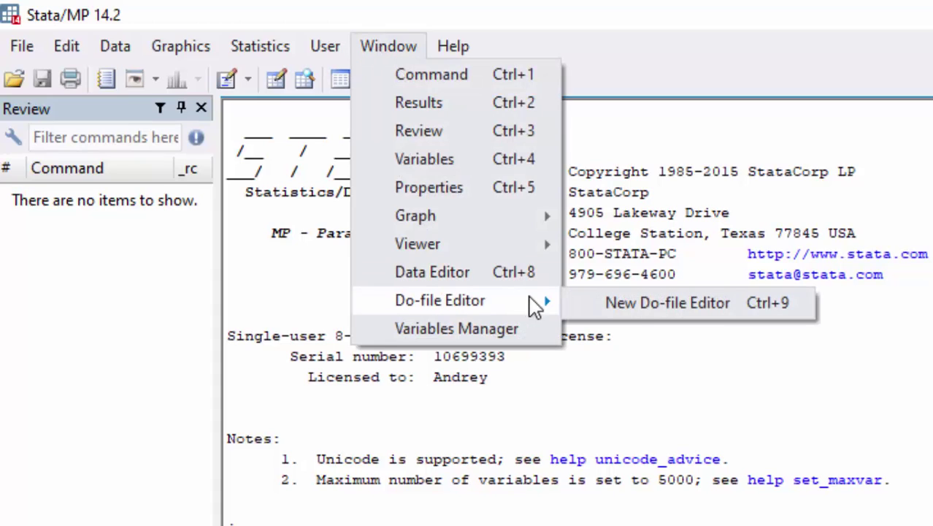
left_click(635, 306)
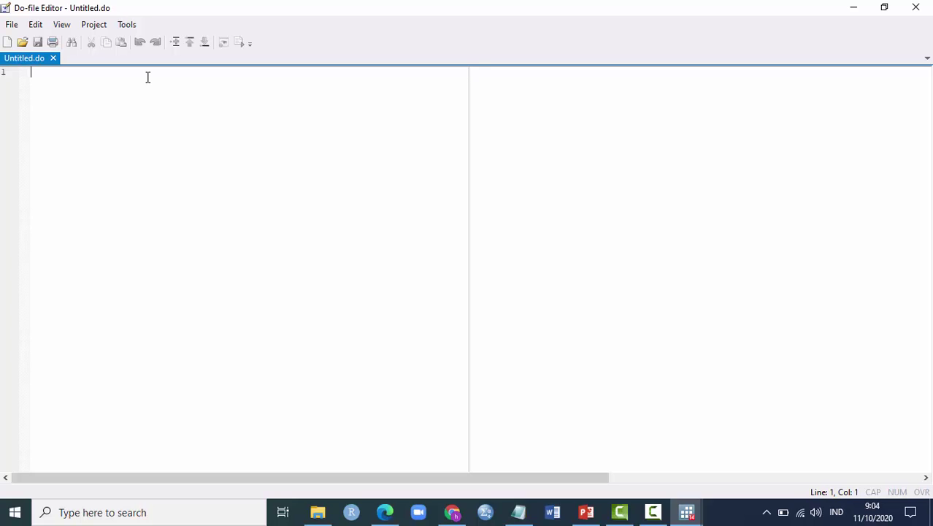
Step: Import the Excel file dataoilprice1, worksheet dataoilprice with cell range A1:A92, using the first row as variable names
key("alt+Tab")
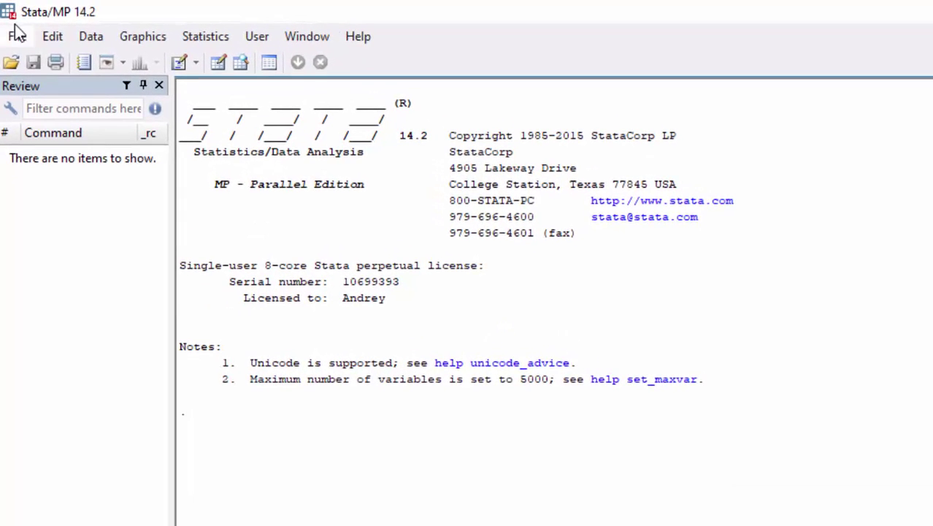
left_click(16, 38)
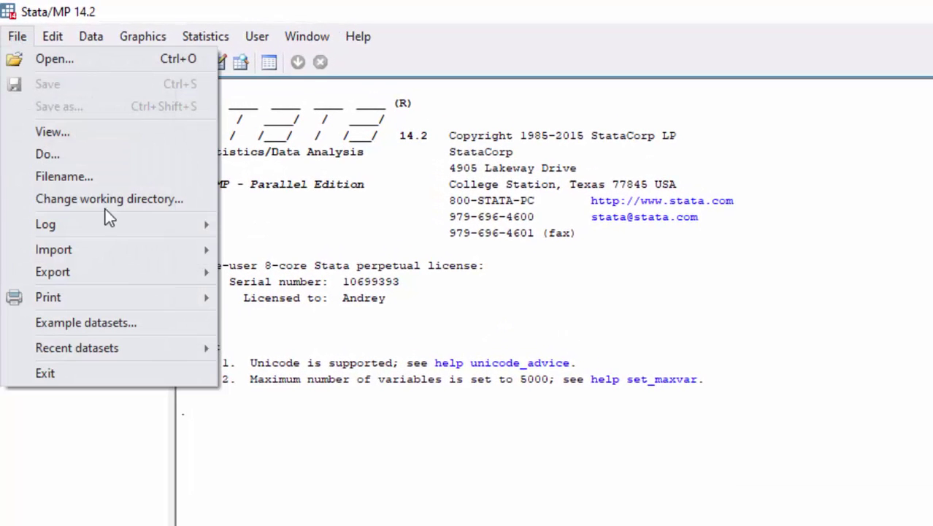
mouse_move(110, 248)
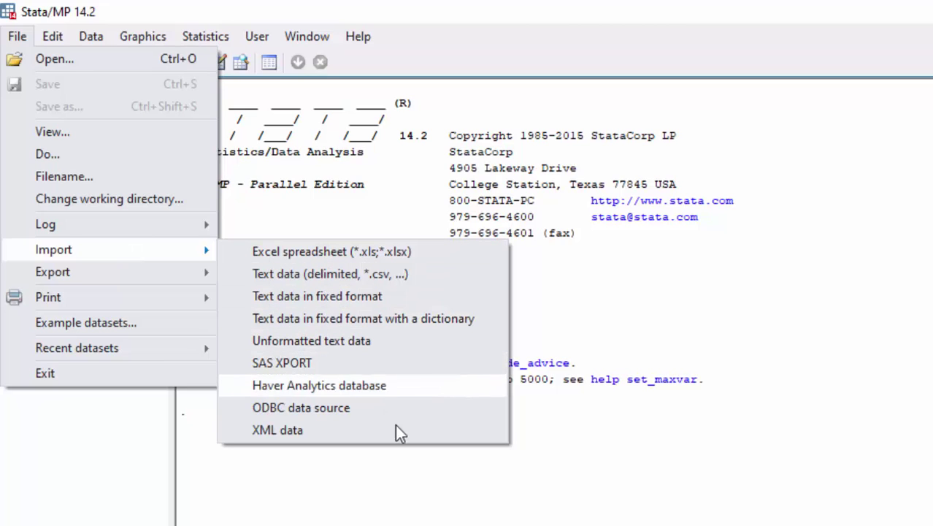
left_click(403, 256)
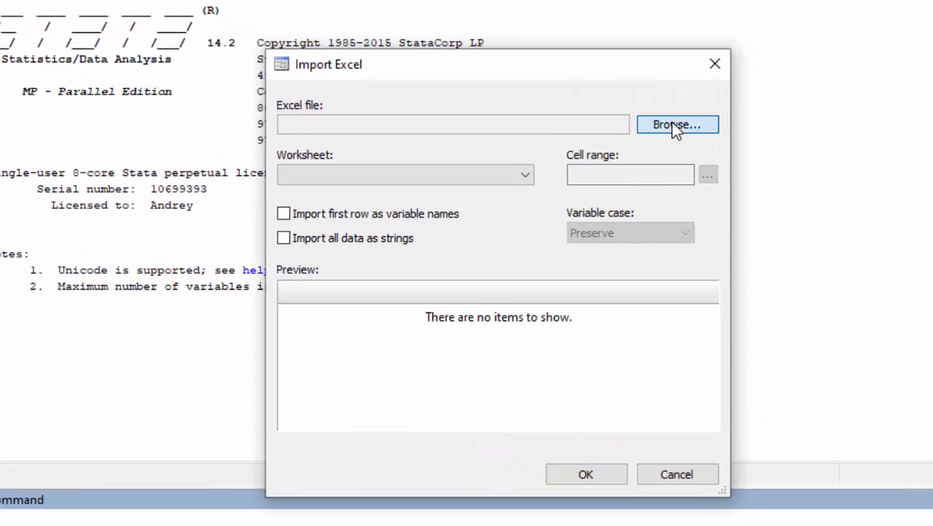
left_click(671, 122)
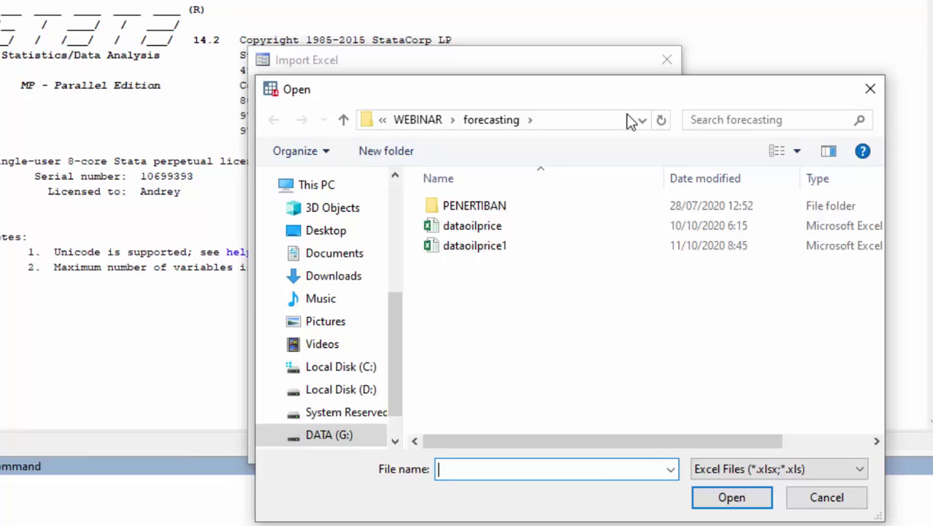
left_click(544, 252)
double_click(543, 254)
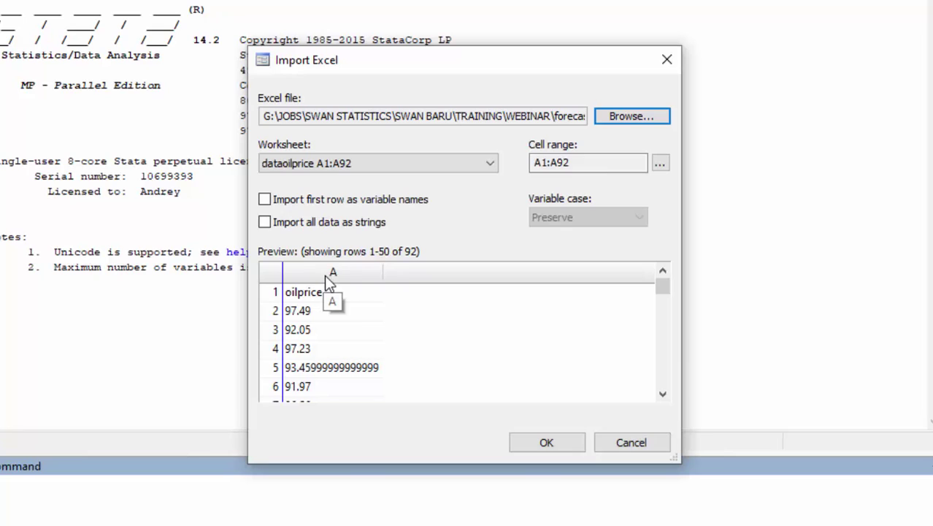
left_click(265, 202)
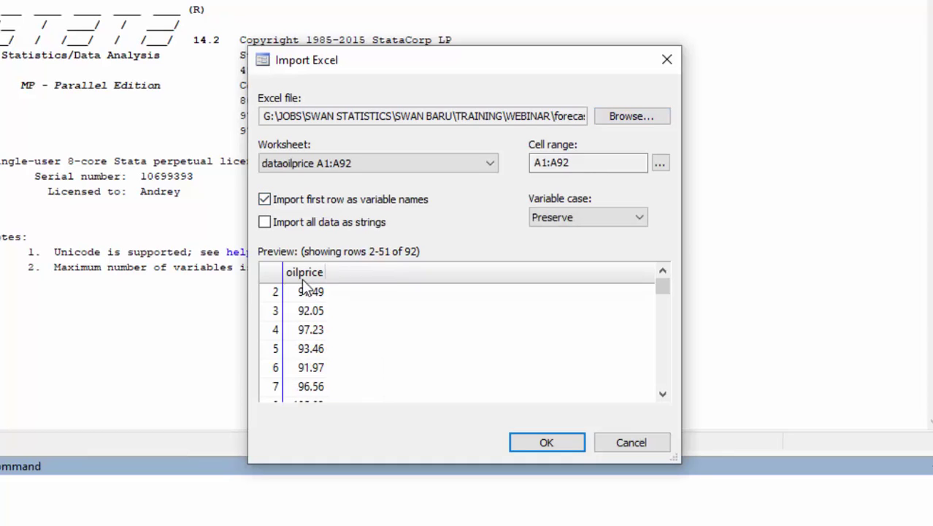
left_click(558, 442)
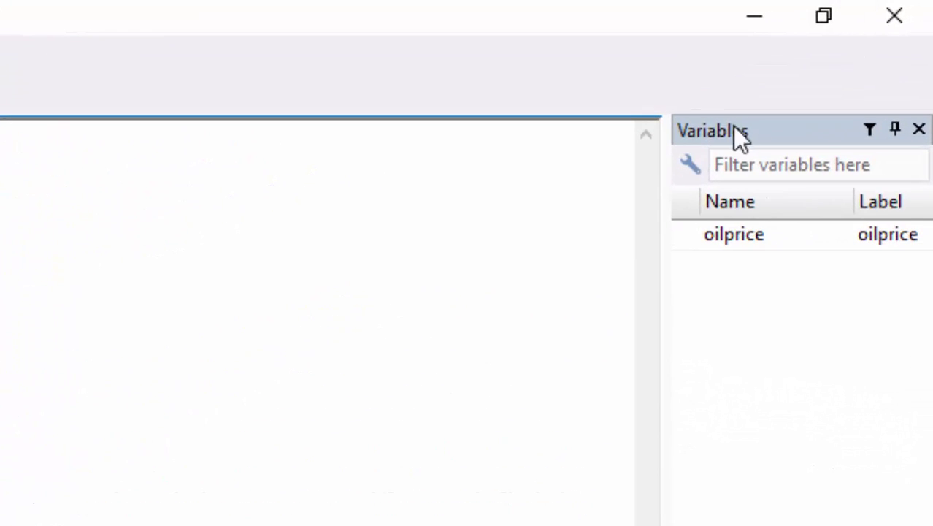
Step: Open the imported oilprice data in the Data Editor in edit mode to inspect it
mouse_move(750, 235)
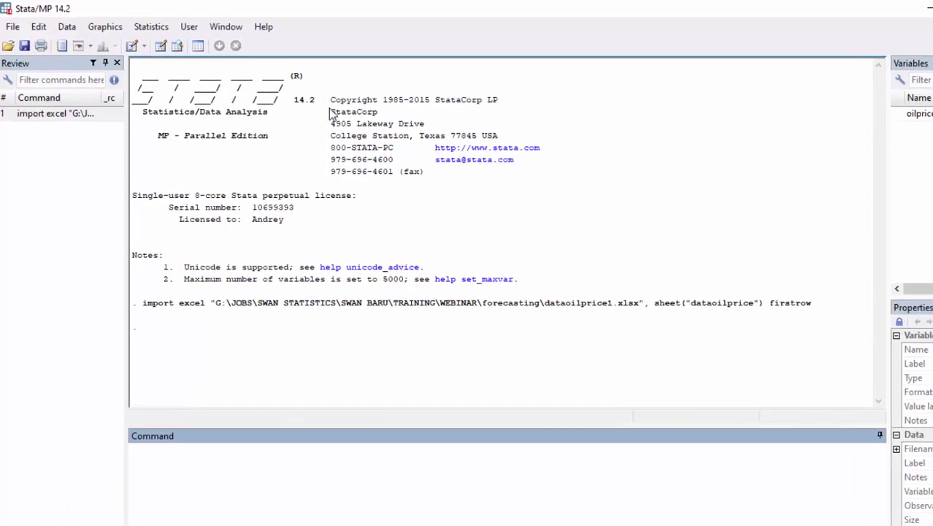
left_click(105, 33)
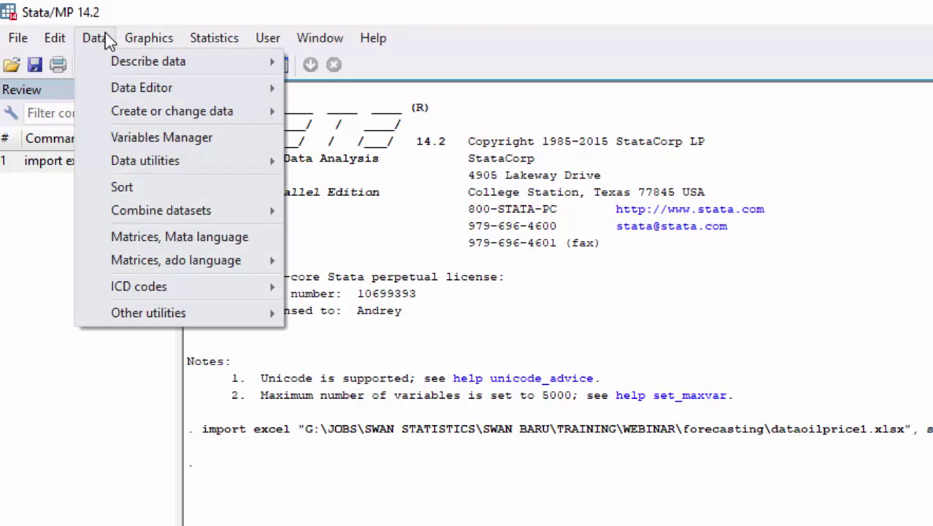
mouse_move(150, 88)
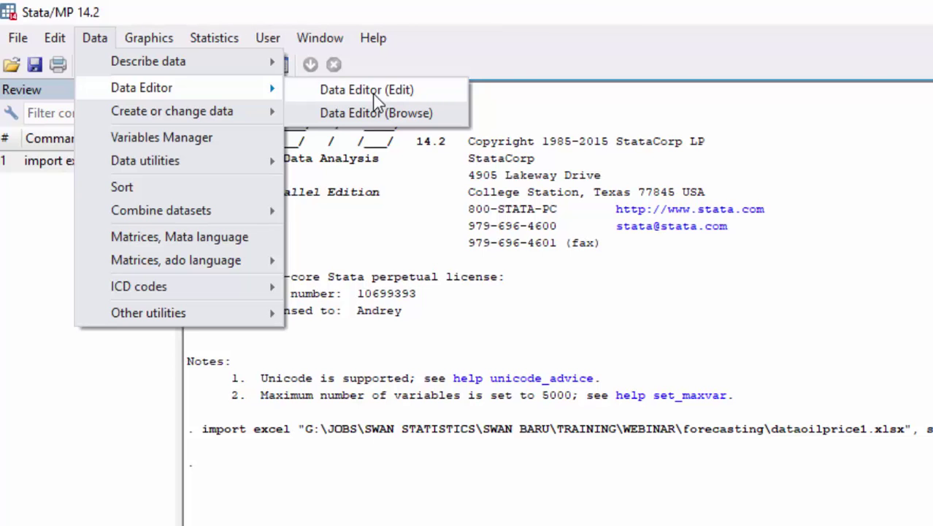
left_click(369, 89)
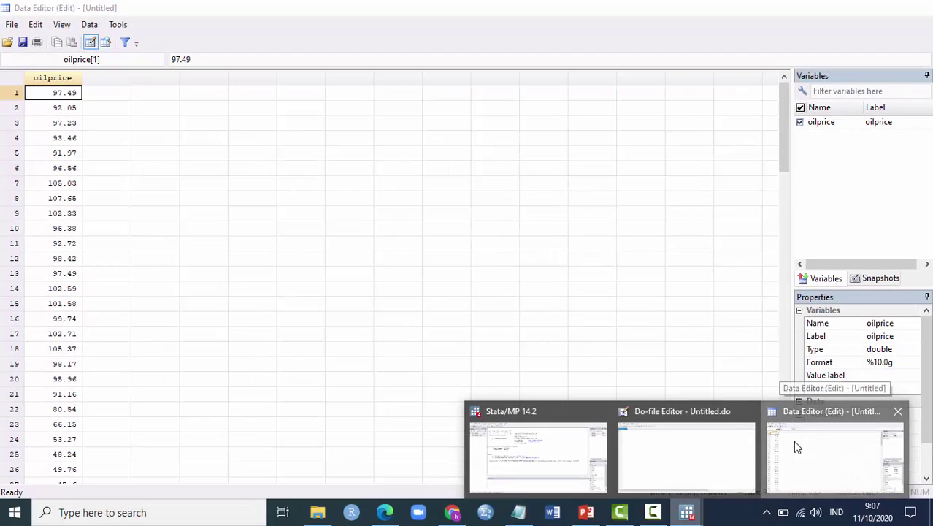
left_click(793, 440)
left_click(641, 273)
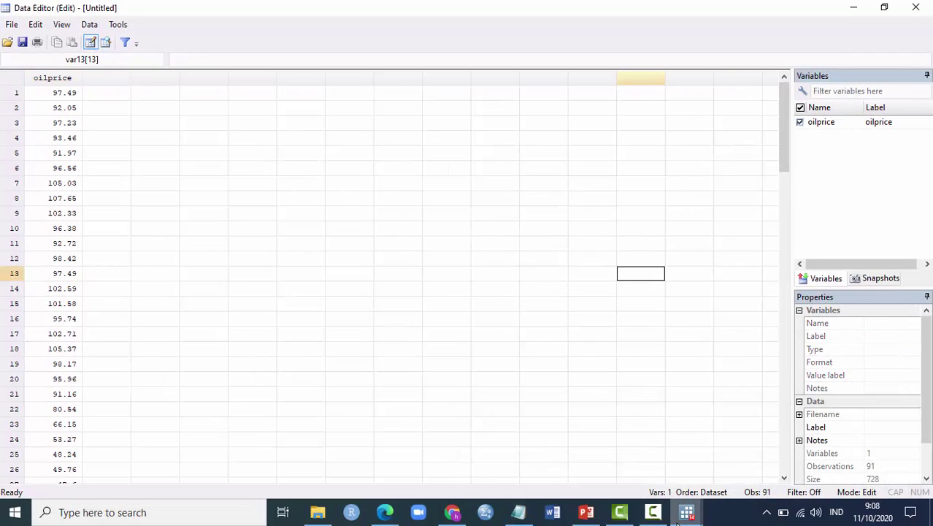
Step: Write the command generate time=1950+_n-1 on the first line of the untitled do-file
mouse_move(679, 517)
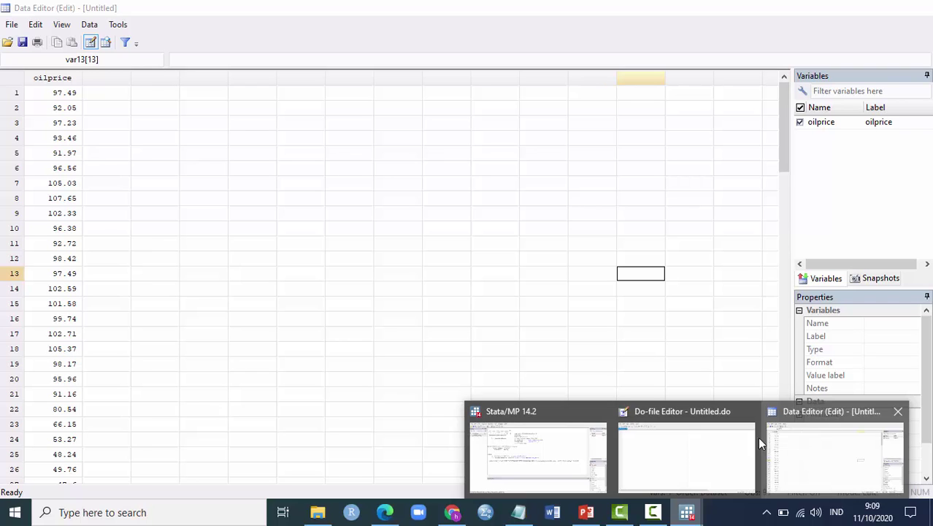
left_click(673, 449)
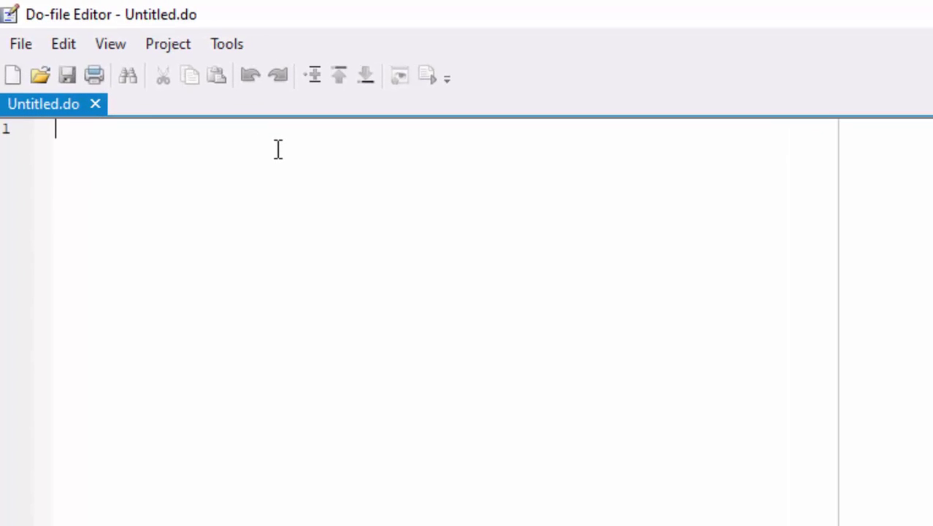
type("ge")
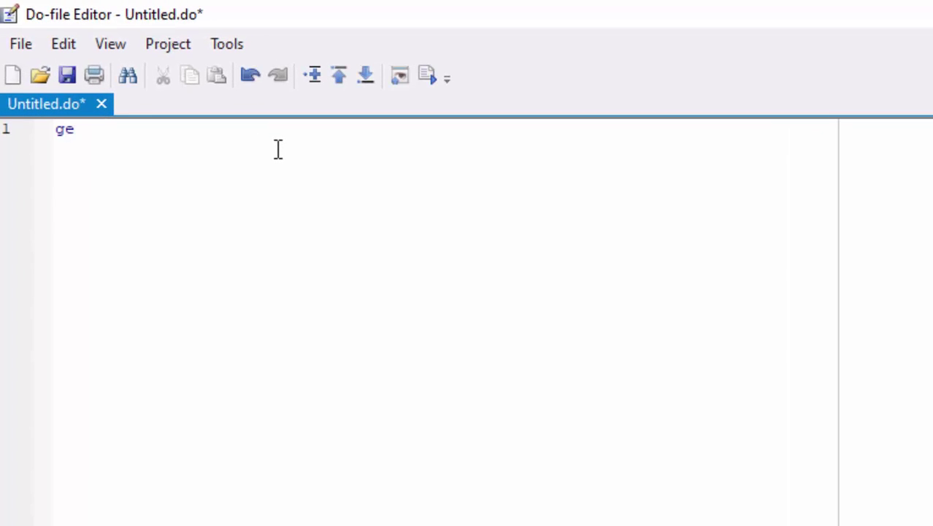
type("nerate time")
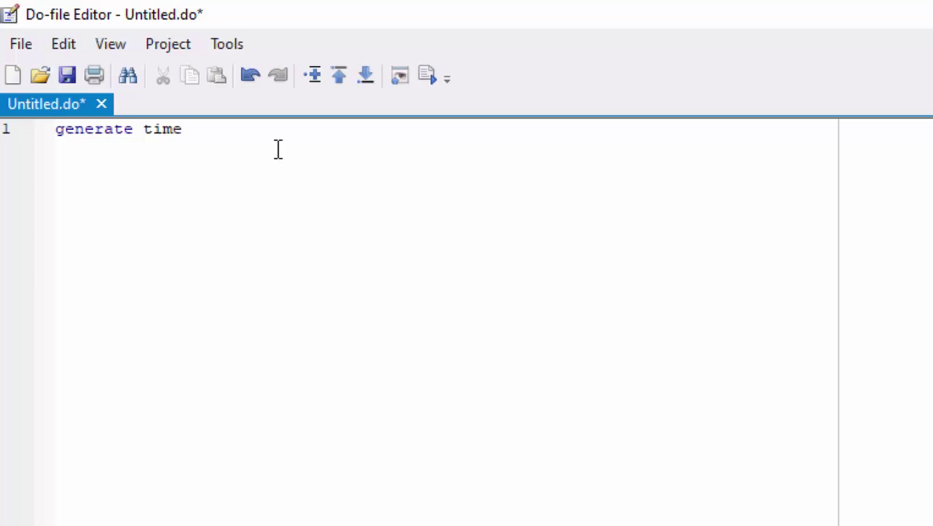
left_click_drag(187, 135, 144, 138)
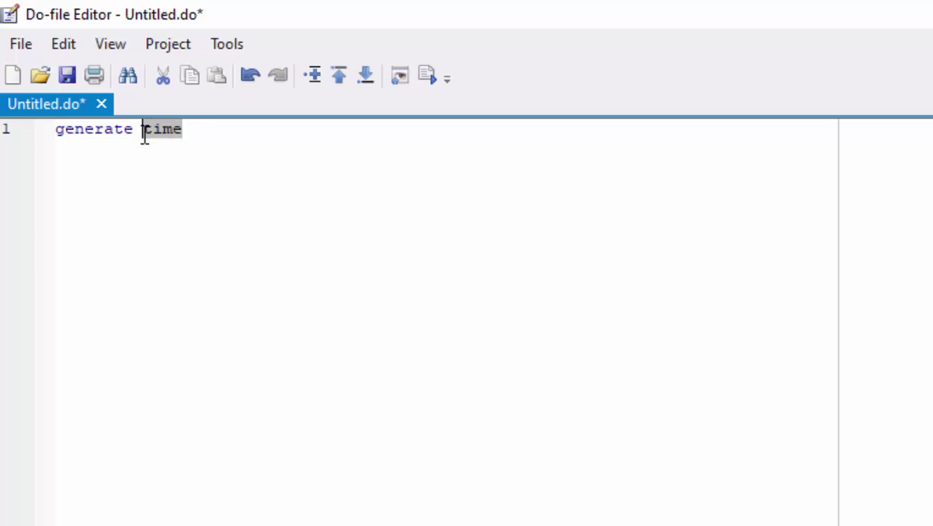
left_click(212, 128)
type("=")
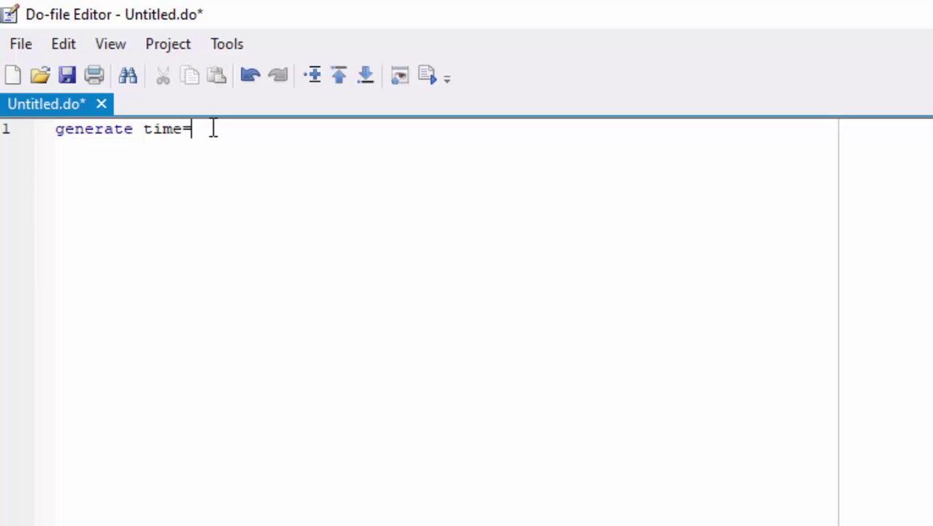
type("19")
type("6")
type("0")
type("+")
type("_n-")
type("1")
Step: Execute only the generate time line of the do-file and check its output in the main results window
left_click_drag(319, 131, 51, 139)
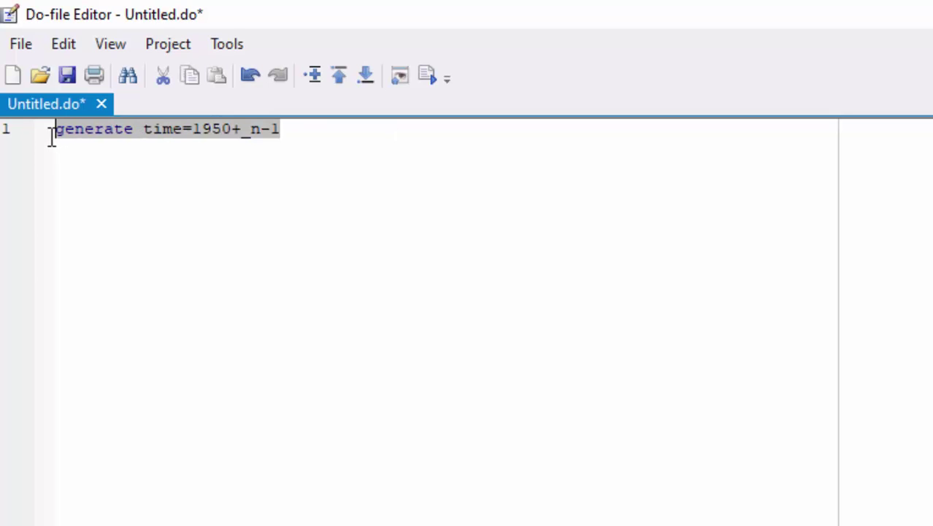
left_click(430, 86)
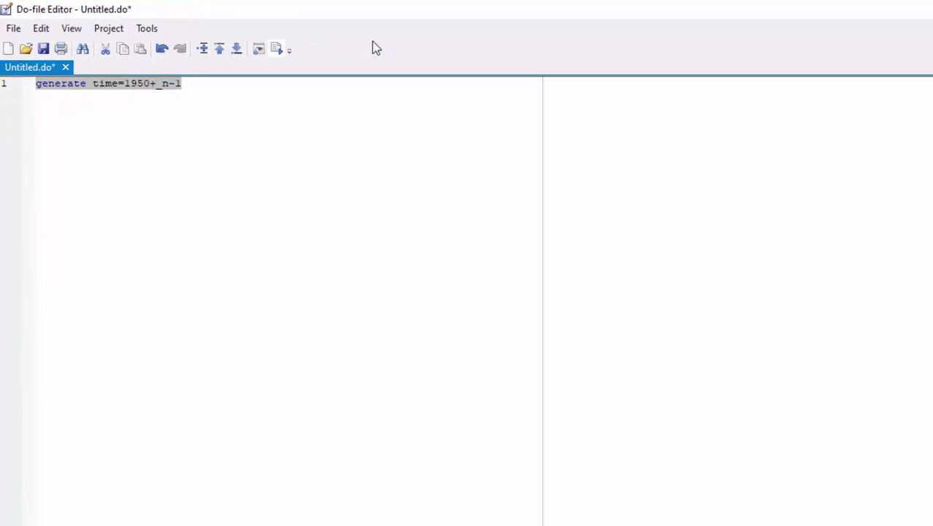
mouse_move(799, 525)
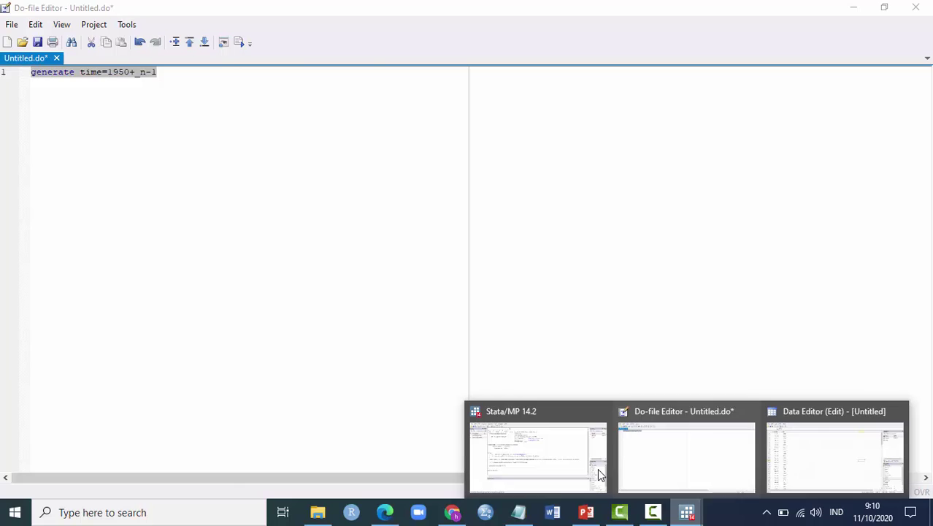
left_click(582, 461)
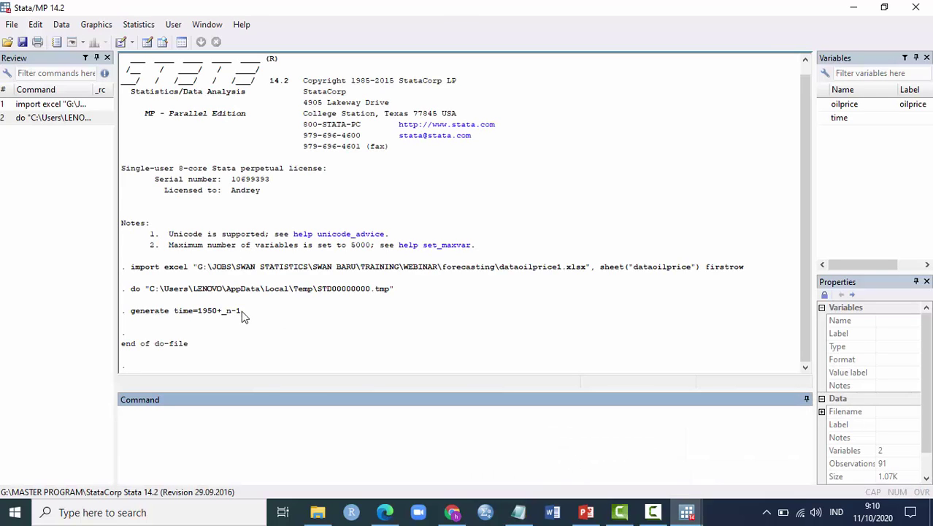
left_click_drag(241, 310, 134, 317)
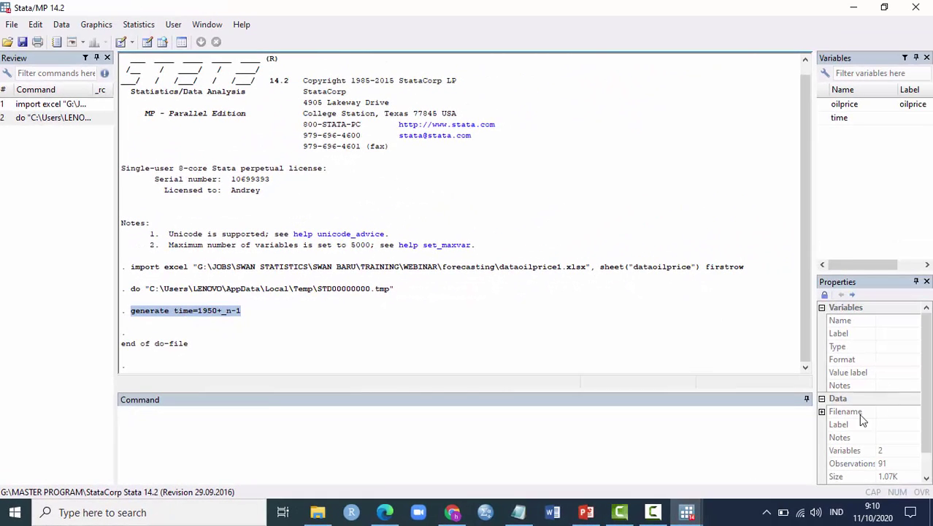
Step: Examine the generated time column alongside oilprice in the Data Editor
mouse_move(687, 513)
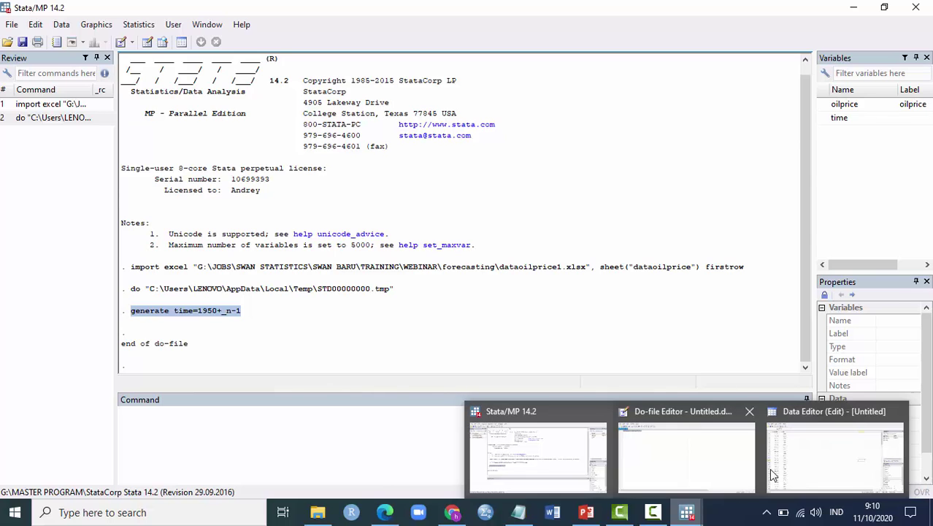
left_click(793, 456)
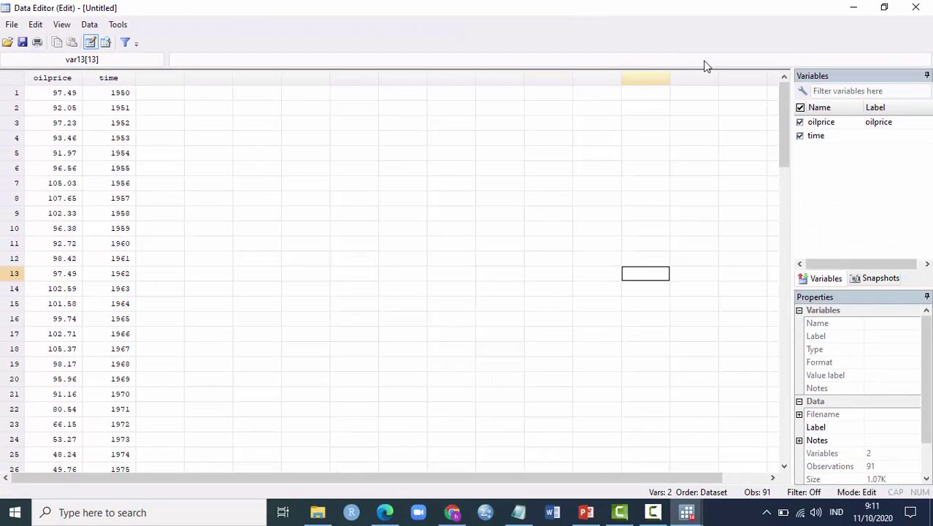
left_click_drag(781, 99, 772, 44)
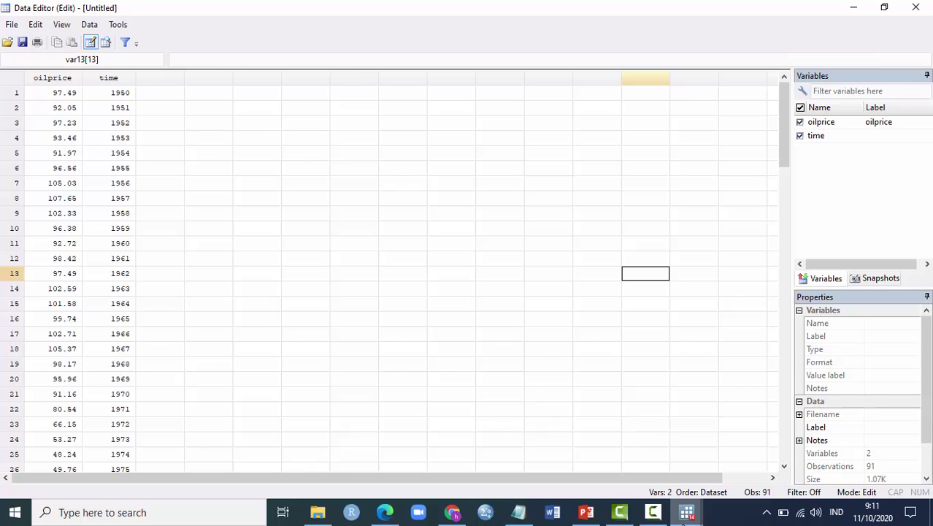
Step: Add the command tsset time, yearly on a second line of the do-file, below the generate command
left_click(686, 512)
left_click(667, 423)
left_click(189, 76)
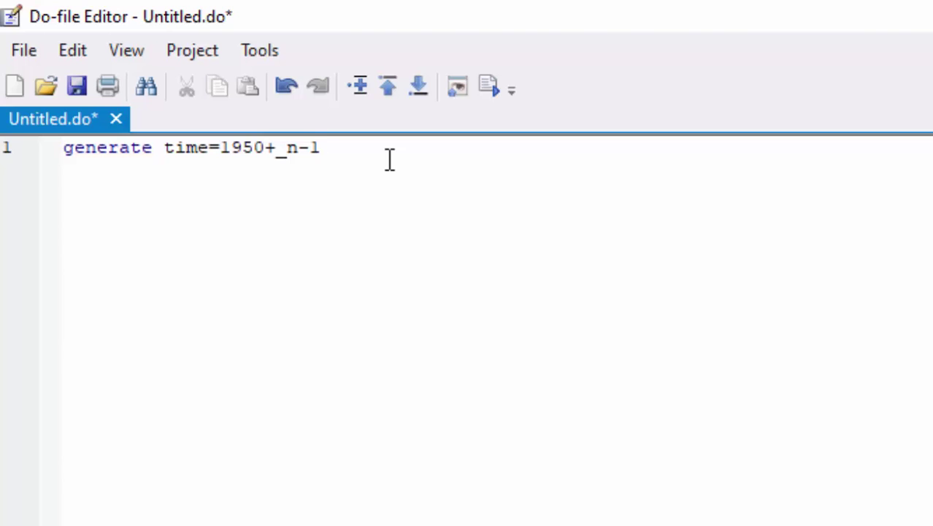
key("Return")
type("tsset")
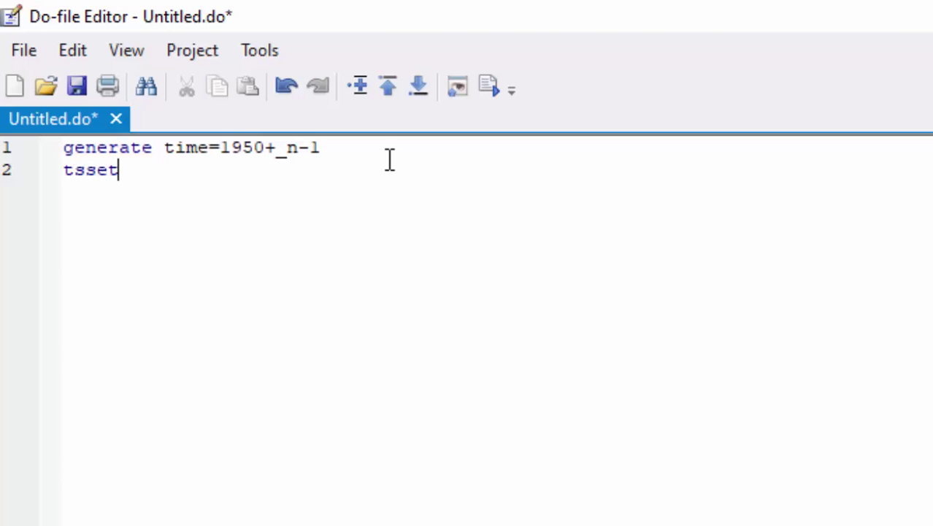
type(" time")
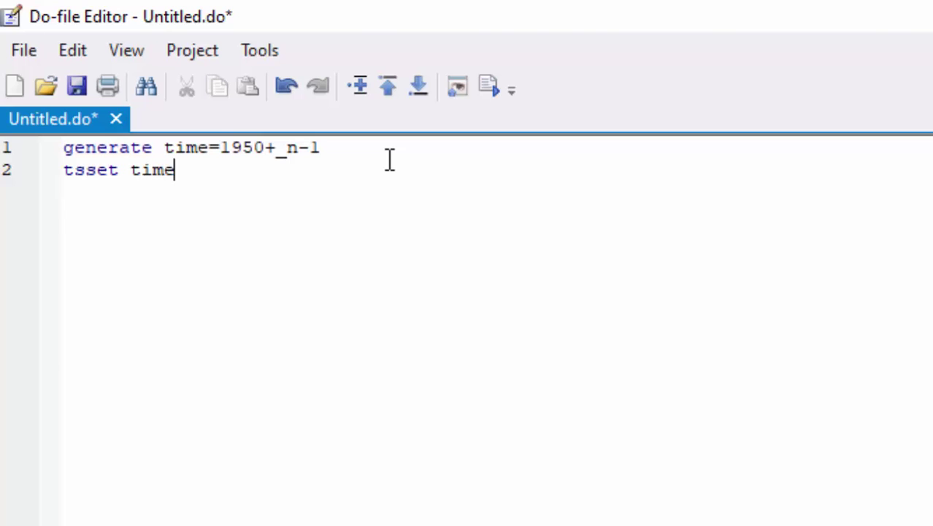
type(", year")
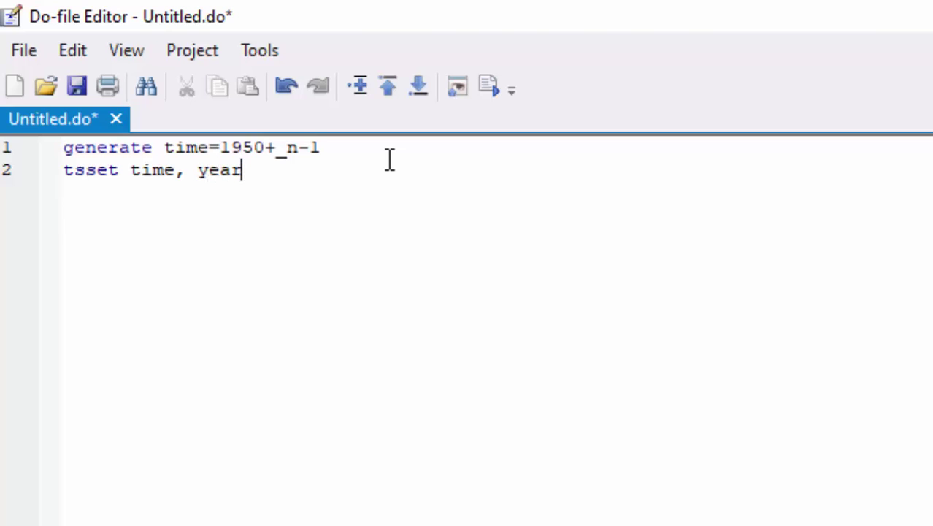
type("ly")
Step: Execute only the tsset time, yearly line of the do-file and check its output in the main results window
left_click(5, 169)
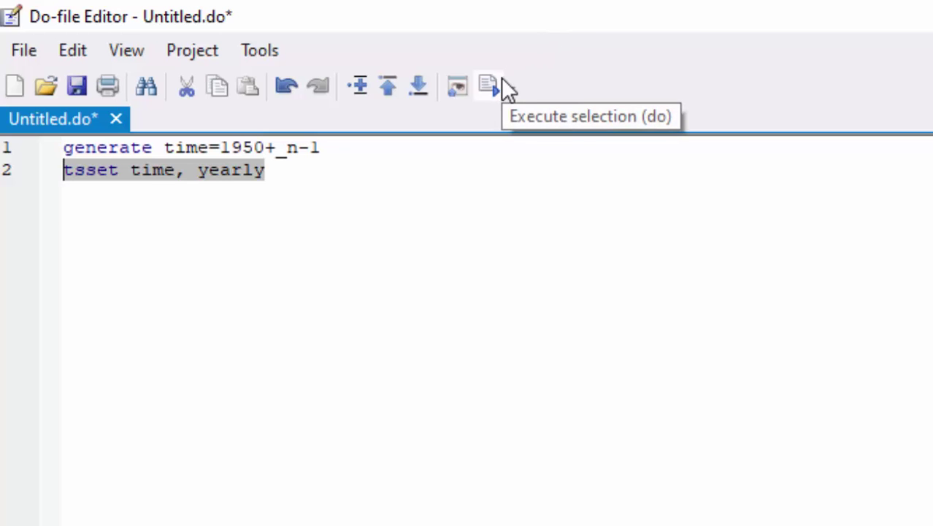
left_click(497, 94)
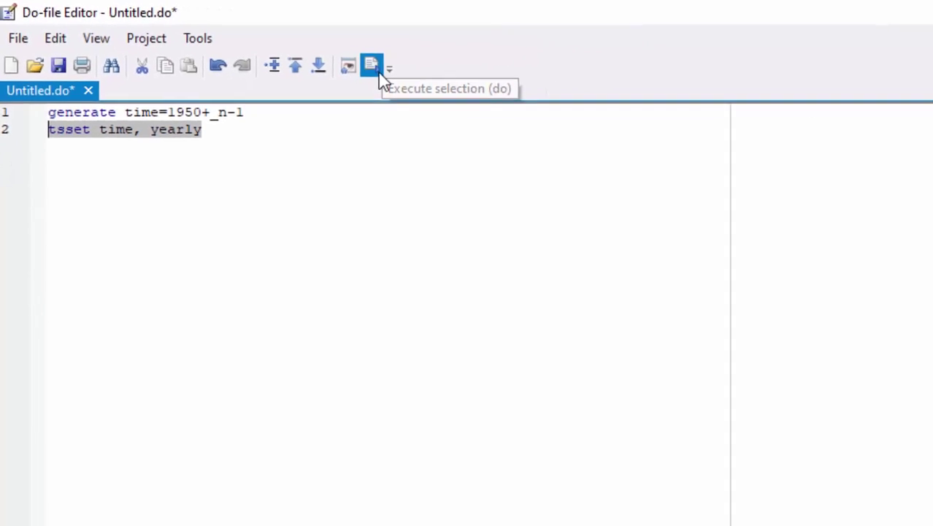
mouse_move(686, 512)
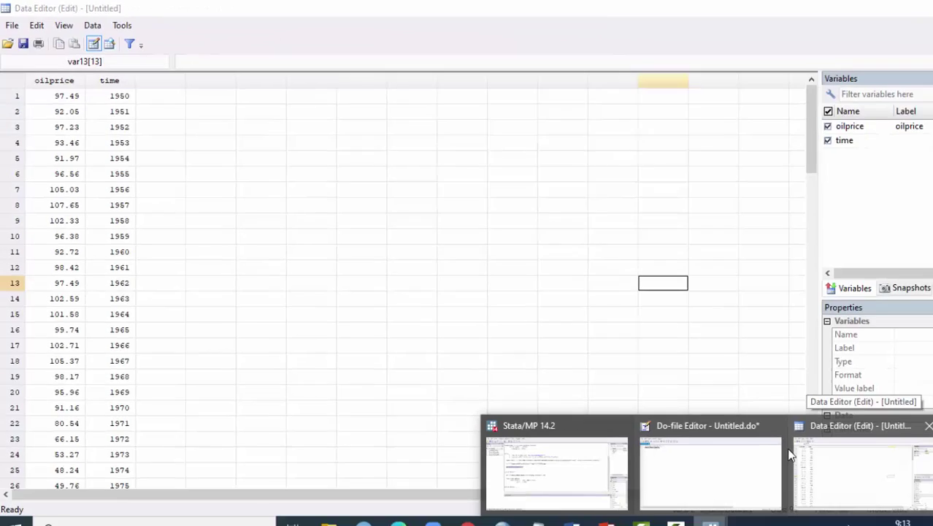
left_click(547, 443)
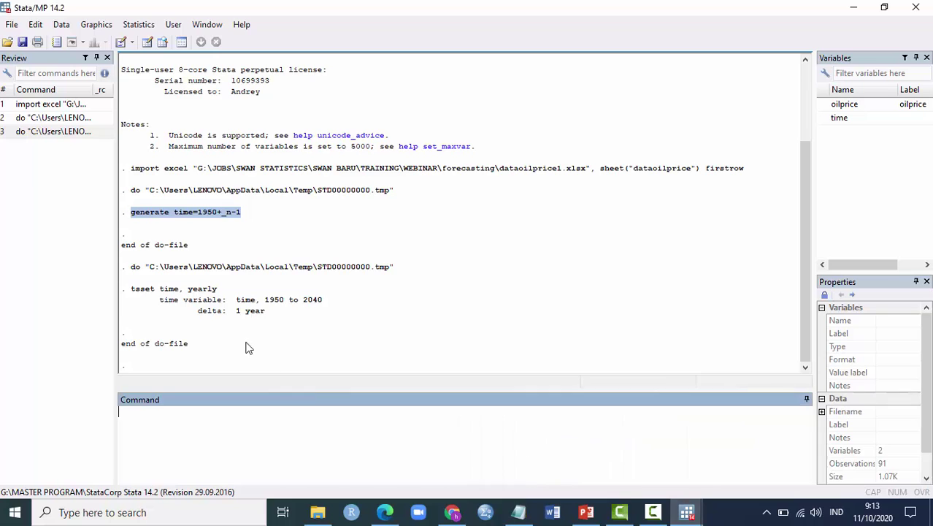
left_click_drag(266, 311, 125, 289)
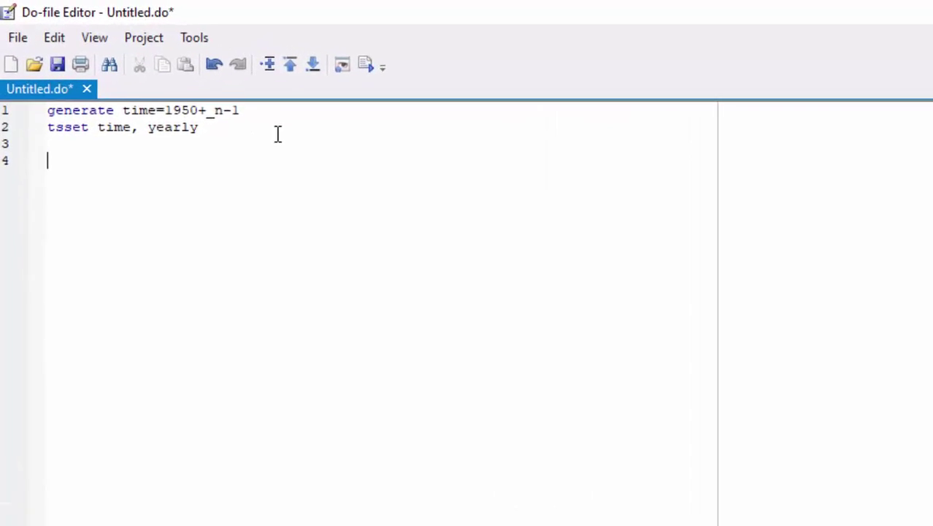
Step: Write the command generate time2=tq(2013q2)+_n-1 on line 4 of the do-file, below a blank line
type("gene")
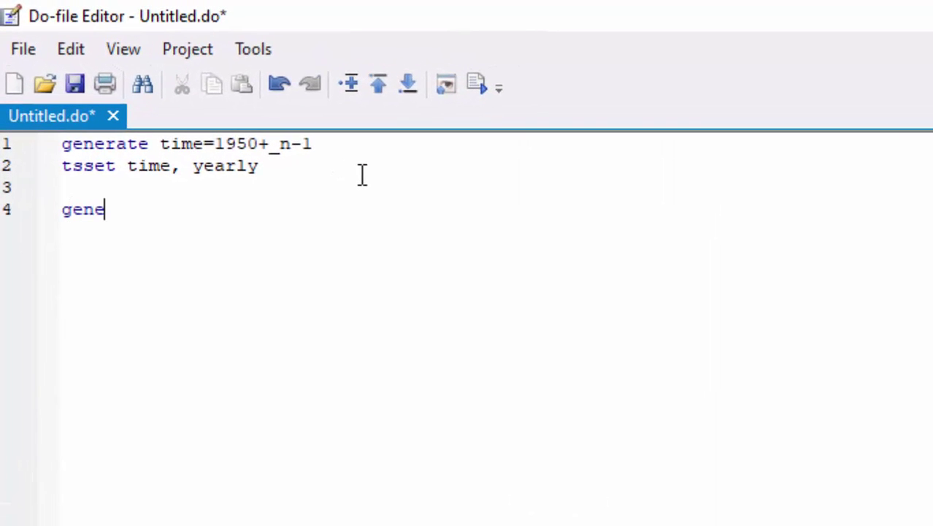
type("rate ti")
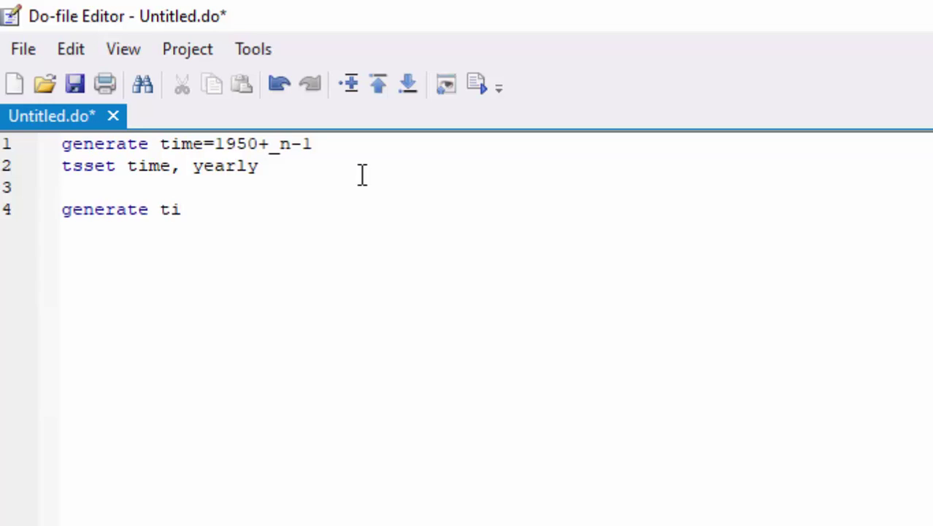
type("me2=tq")
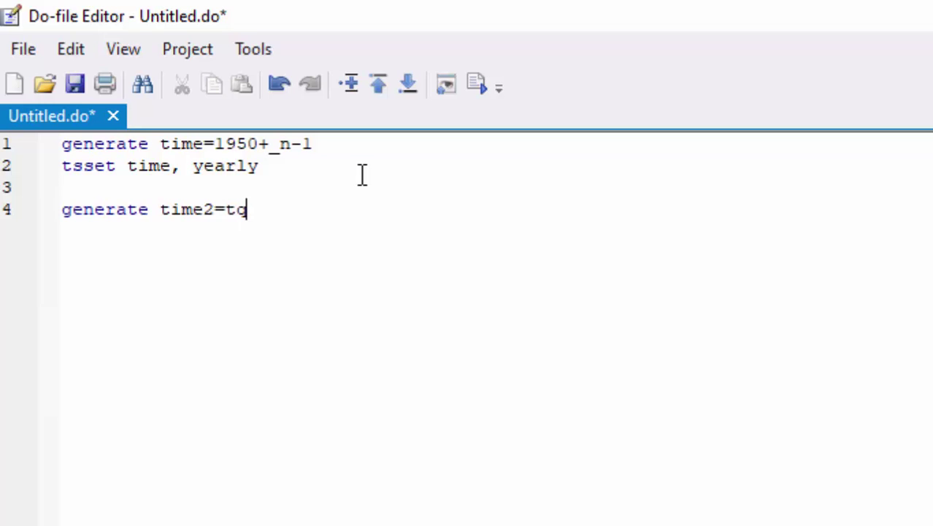
type("(")
type("2013q2")
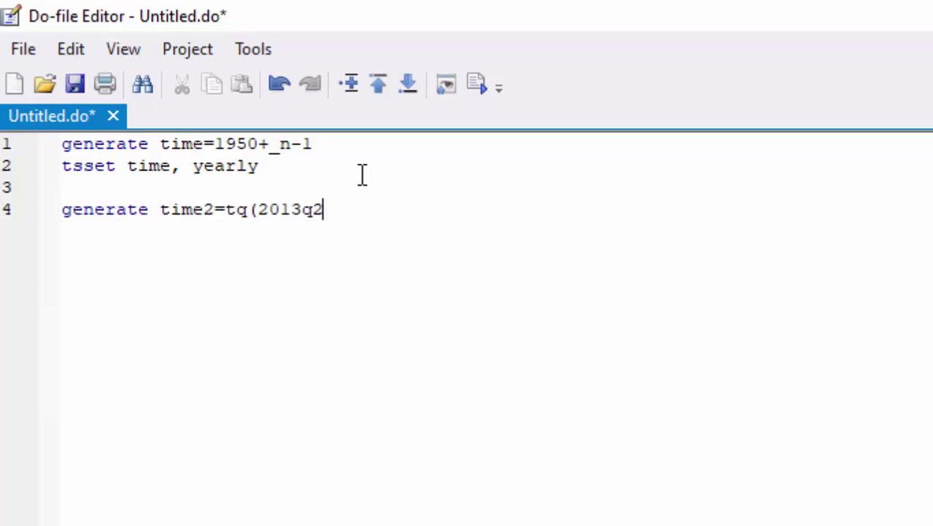
type(")")
type("+_")
type("m-1")
key("BackSpace")
key("BackSpace")
key("BackSpace")
type("n-1")
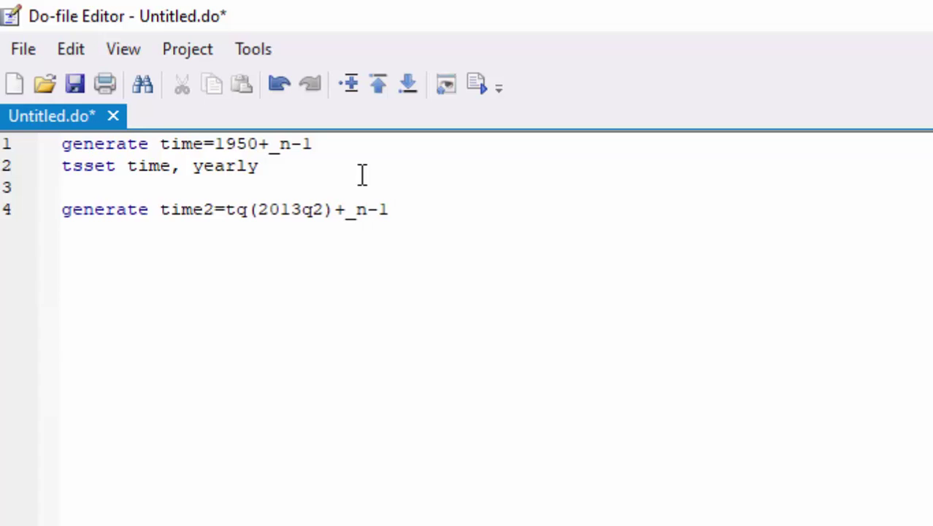
left_click_drag(427, 212, 23, 214)
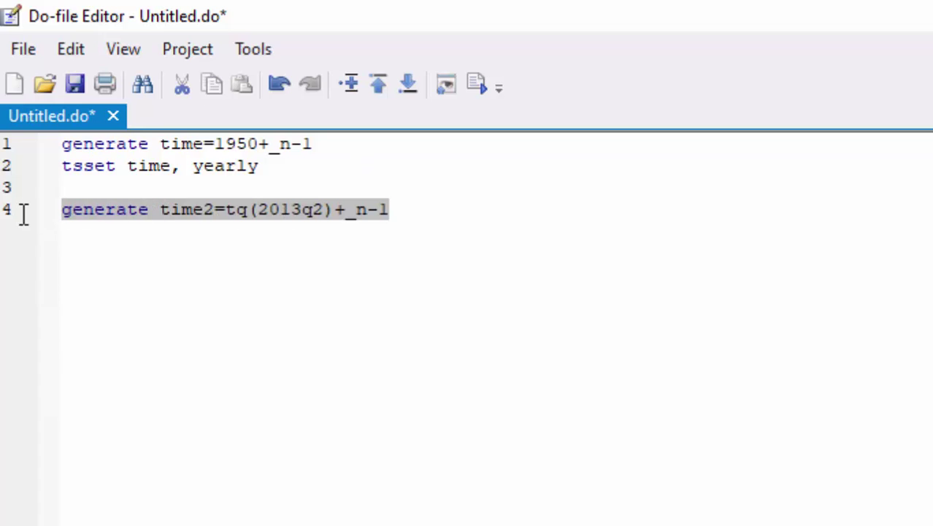
Step: Add the command tsset time2, quarterly on line 5, directly below the generate time2 command
left_click(439, 209)
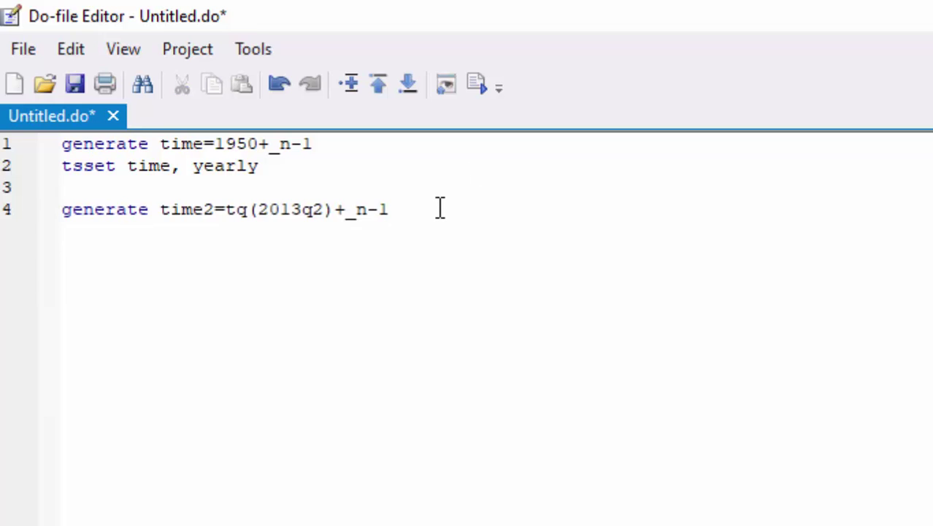
key("Return")
type("te")
key("BackSpace")
type("sset")
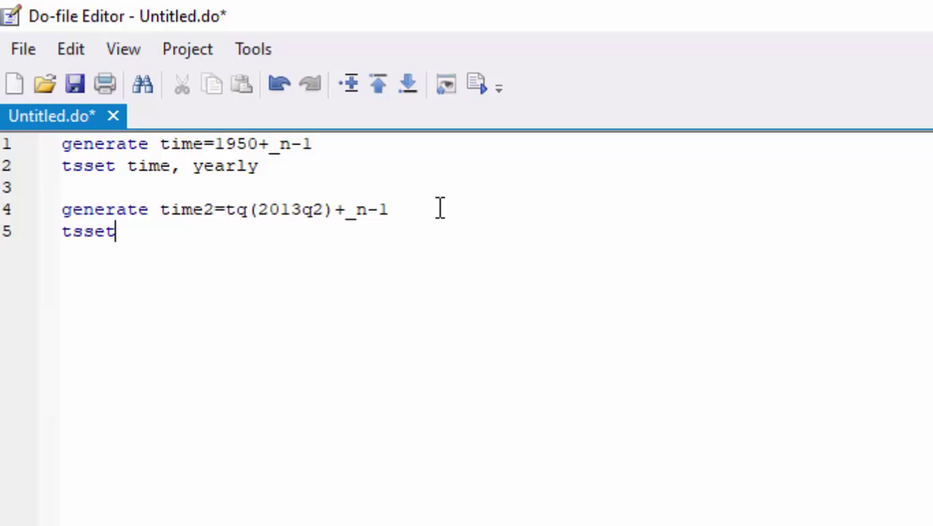
type(" time")
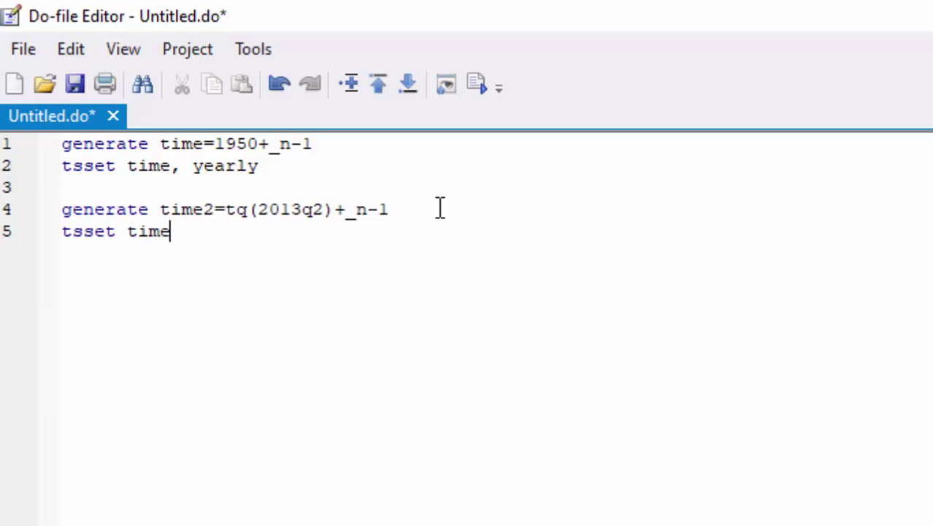
type("2")
type(", ")
type("qau")
key("BackSpace")
key("BackSpace")
type("u")
key("BackSpace")
type("u")
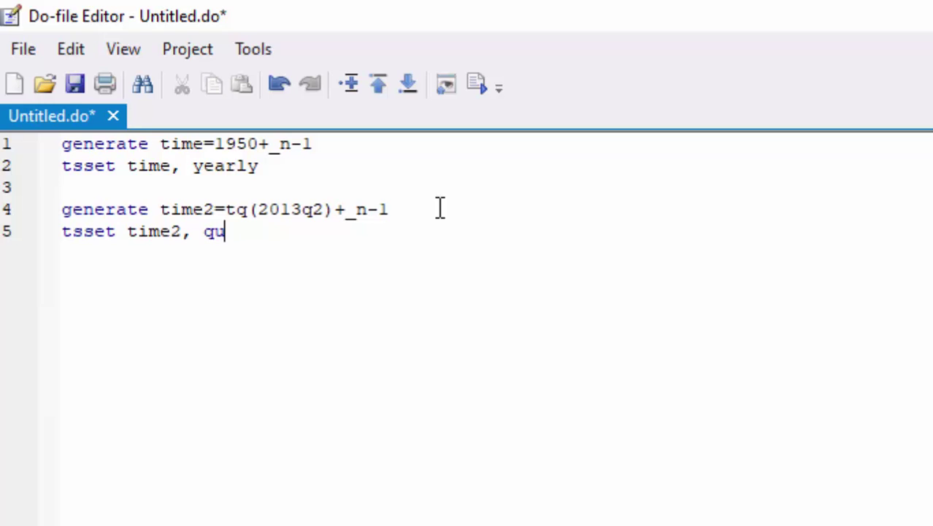
type("arterl")
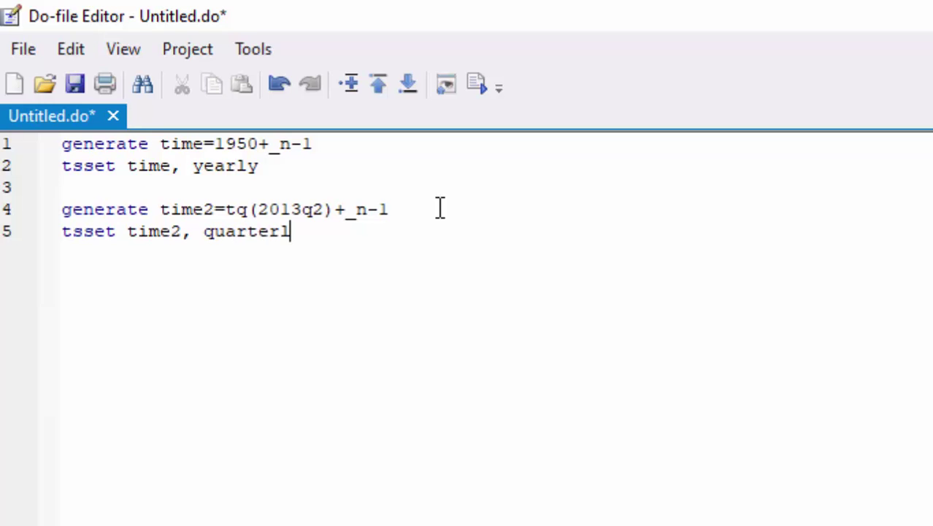
type("y")
Step: Execute only the two time2 lines of the do-file and check the quarterly tsset output in the main results window
left_click_drag(337, 230, 40, 217)
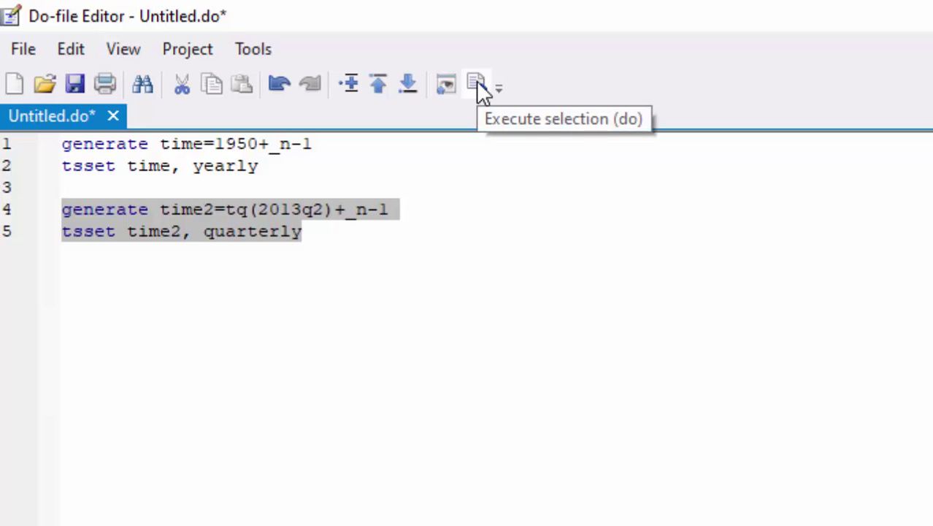
left_click(476, 83)
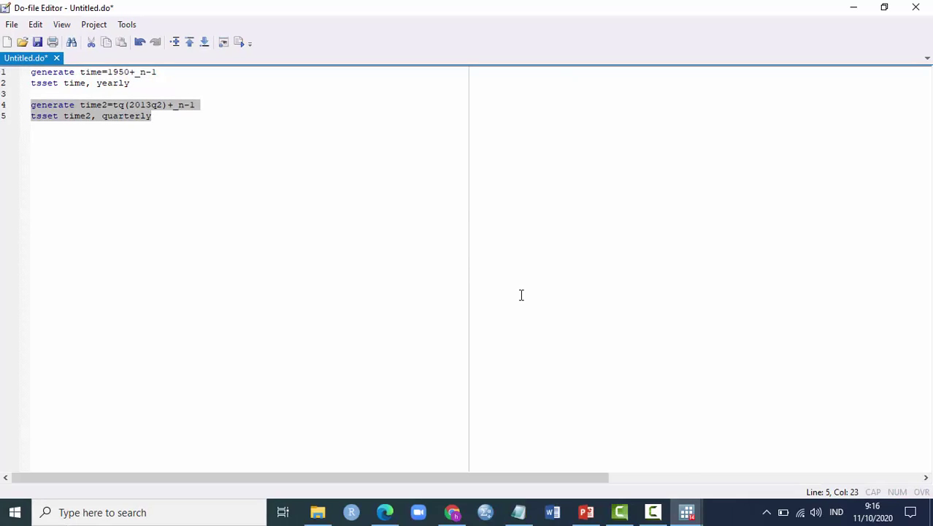
left_click(687, 512)
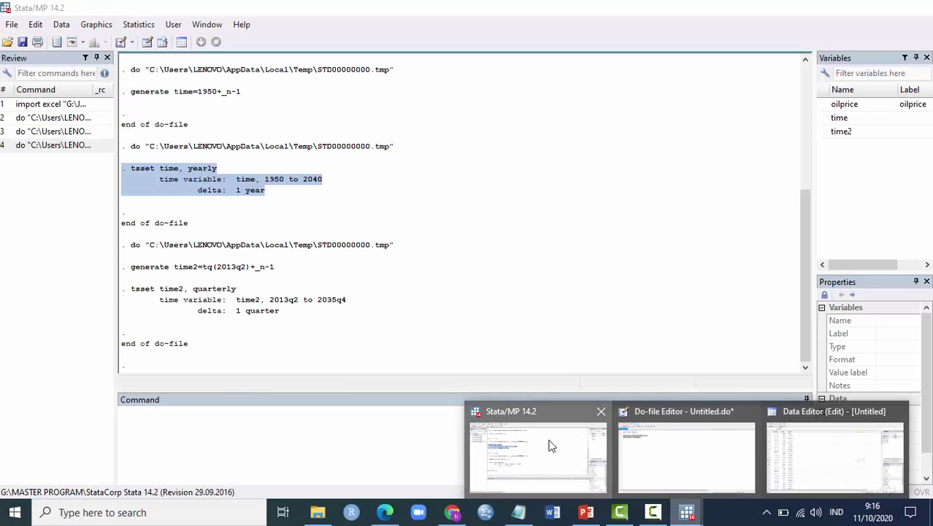
left_click(552, 443)
left_click(219, 339)
left_click_drag(219, 341, 122, 289)
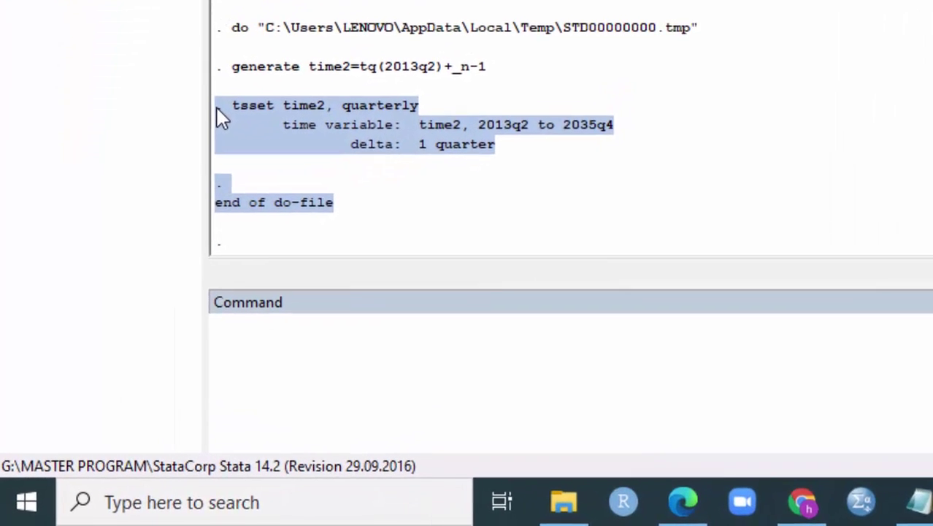
left_click(427, 100)
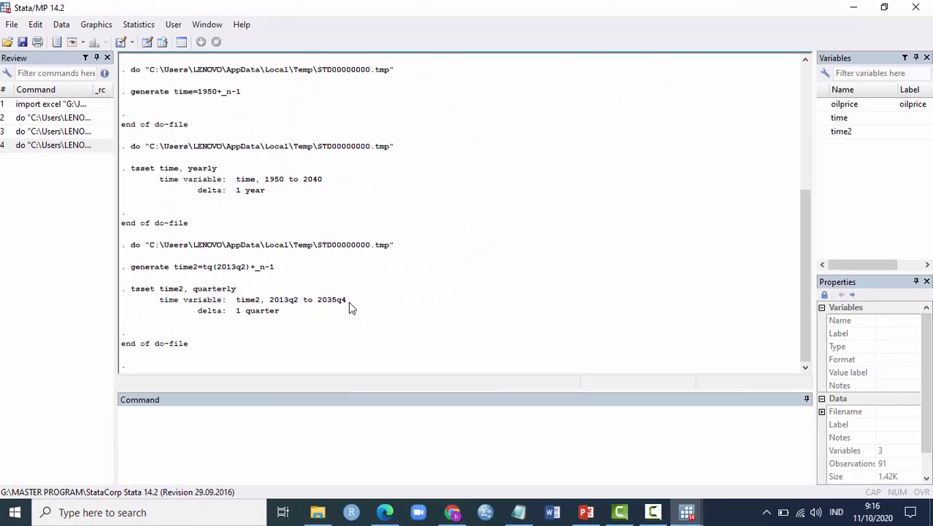
Step: Examine the generated time2 column in the Data Editor and return to the do-file
mouse_move(682, 508)
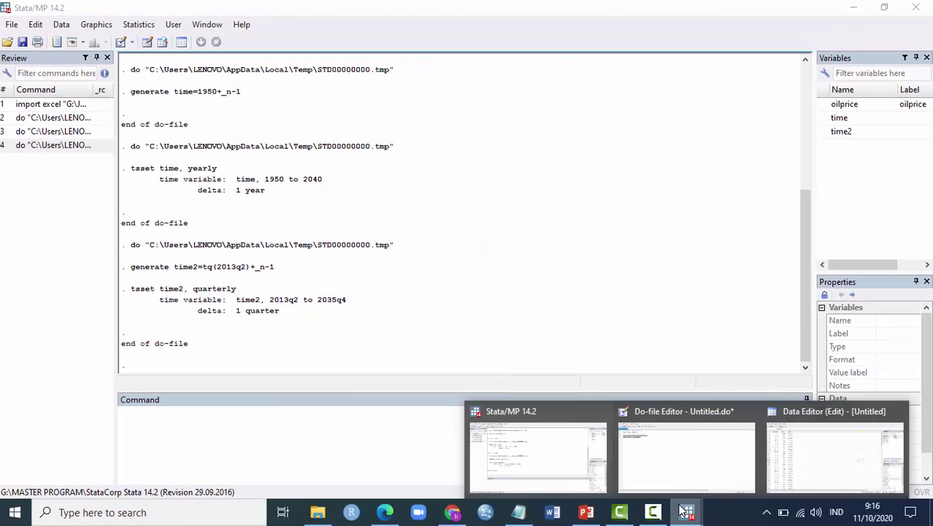
left_click(780, 453)
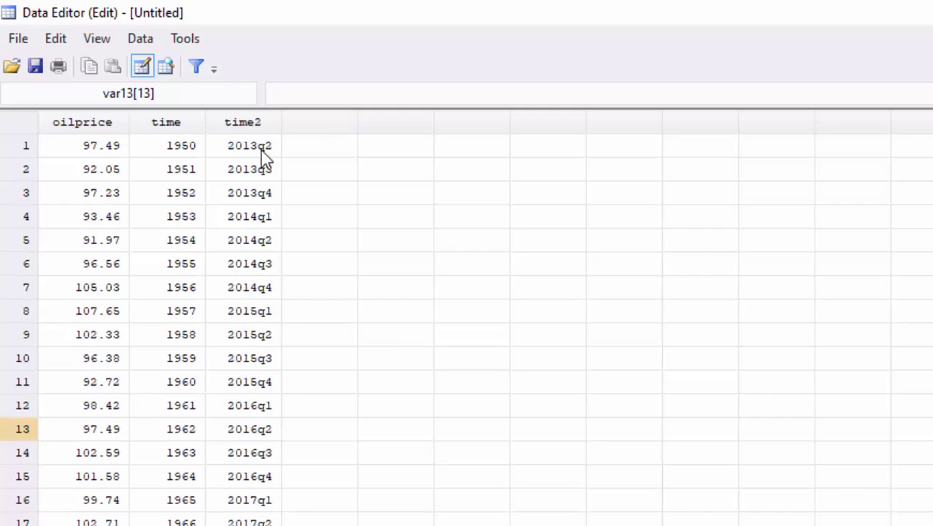
key("alt+Tab")
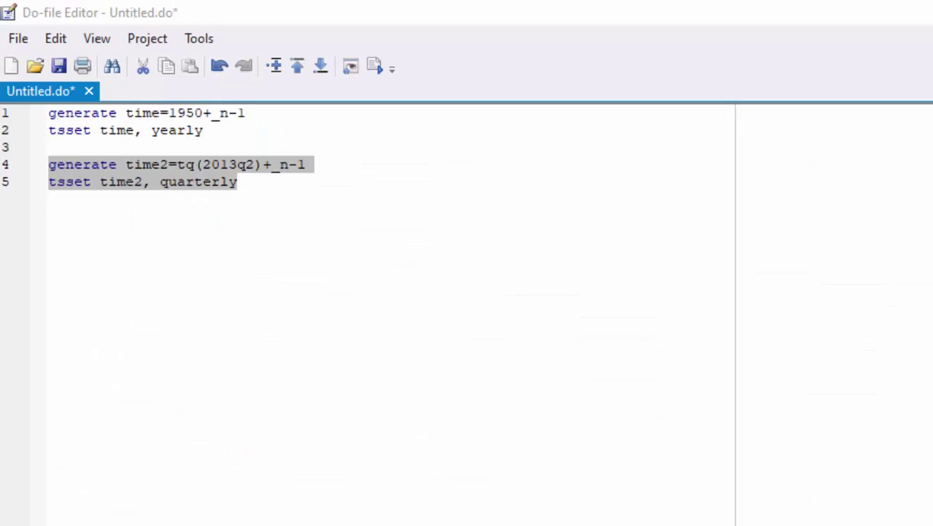
Step: Write the command generate time3=tm(2013/05)+_n-1 on line 7 of the do-file, leaving line 6 blank
left_click(308, 193)
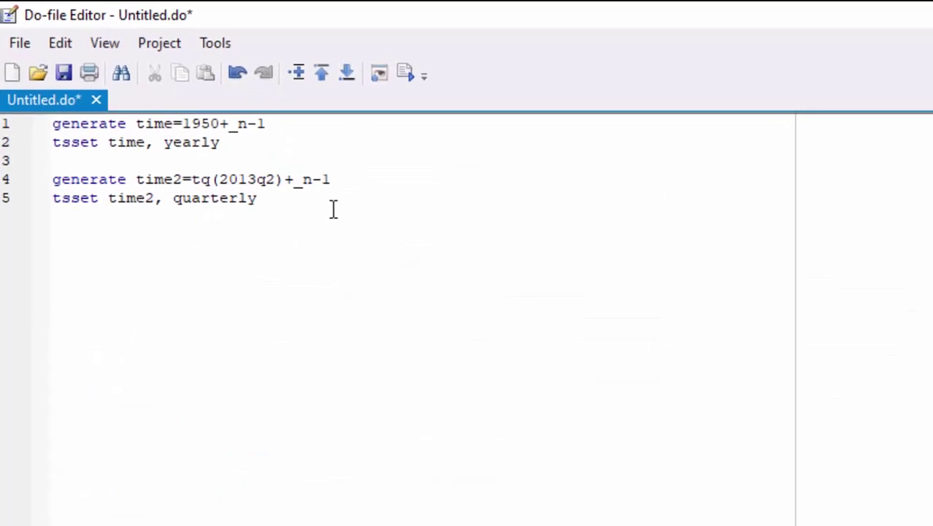
key("Return")
key("Return")
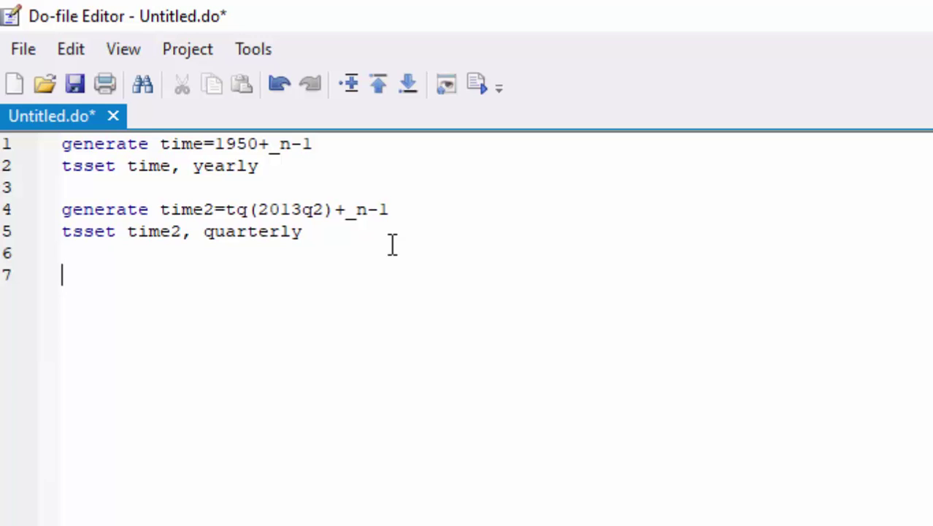
type("generate")
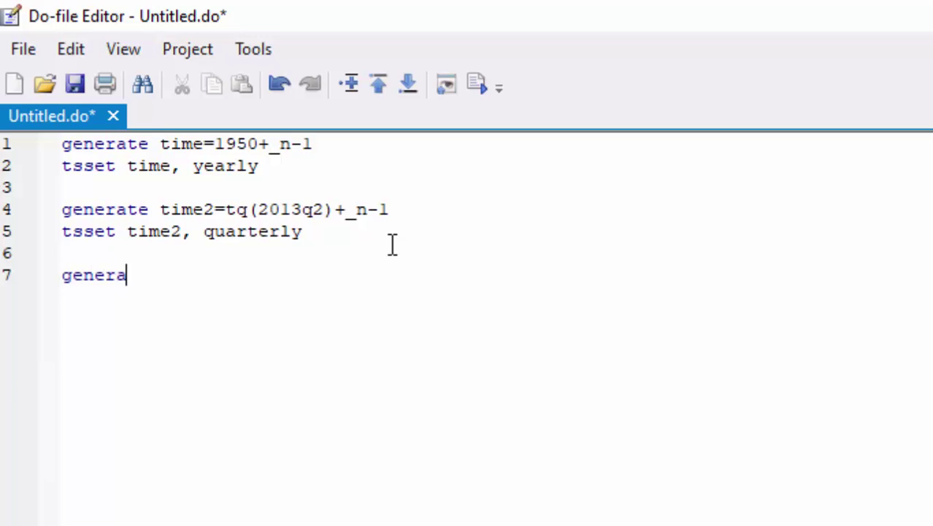
type("time")
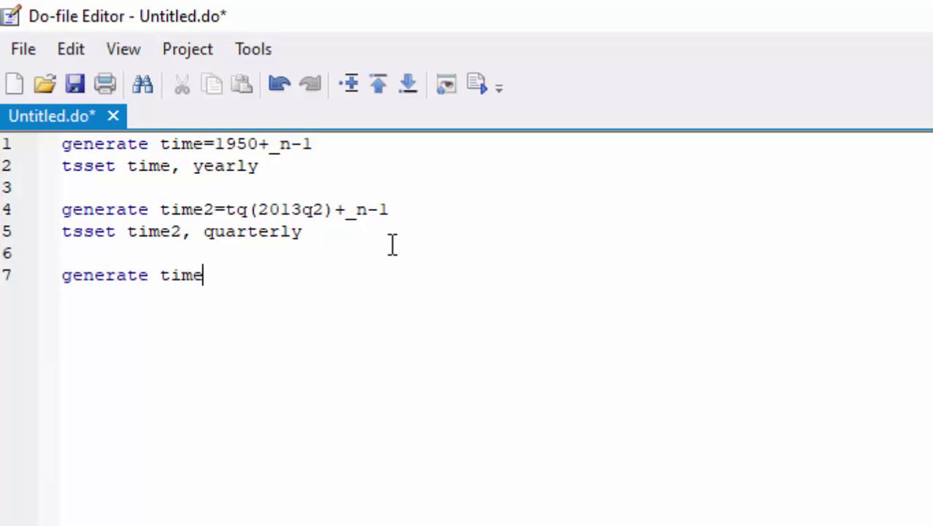
type("3=")
type("tm(")
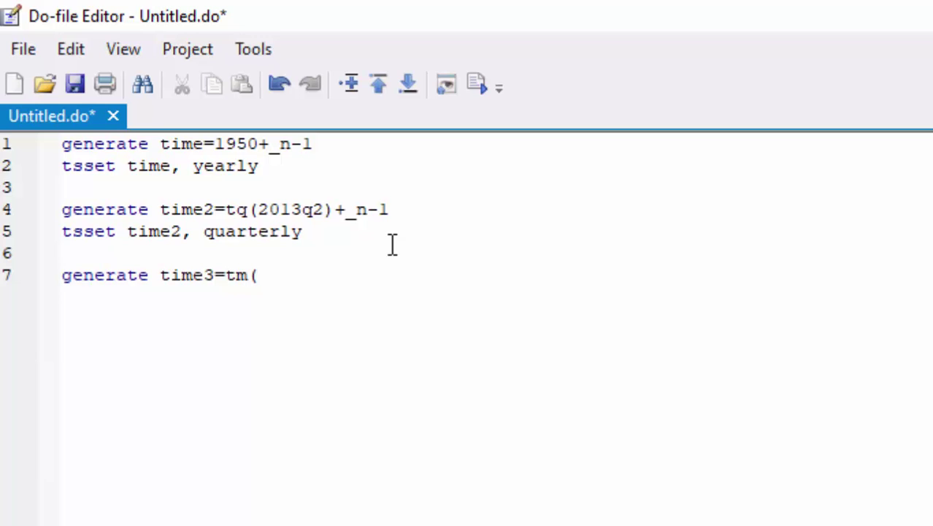
type("2013/")
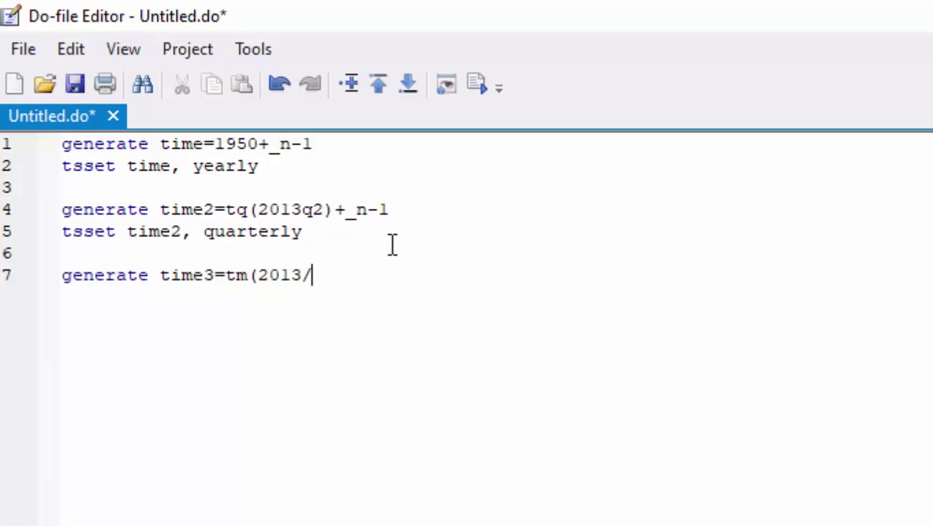
type("05)")
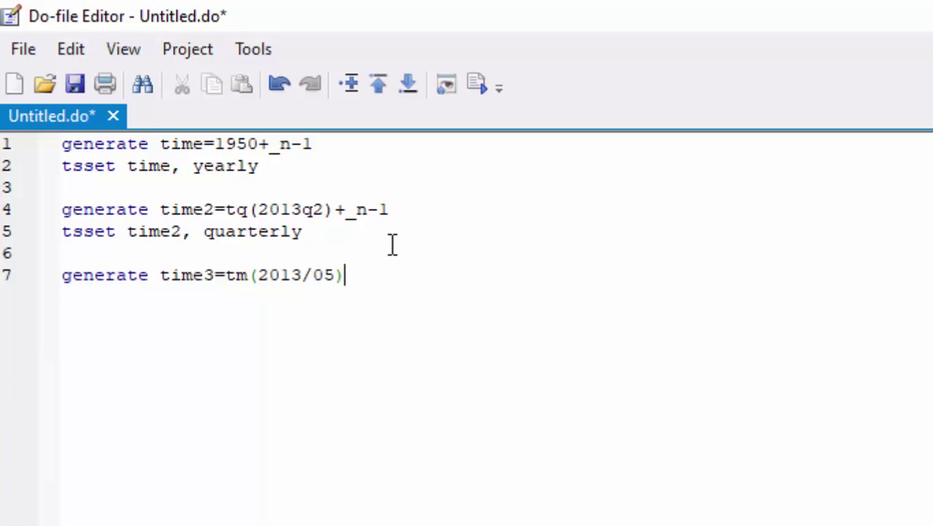
type("+_n-1")
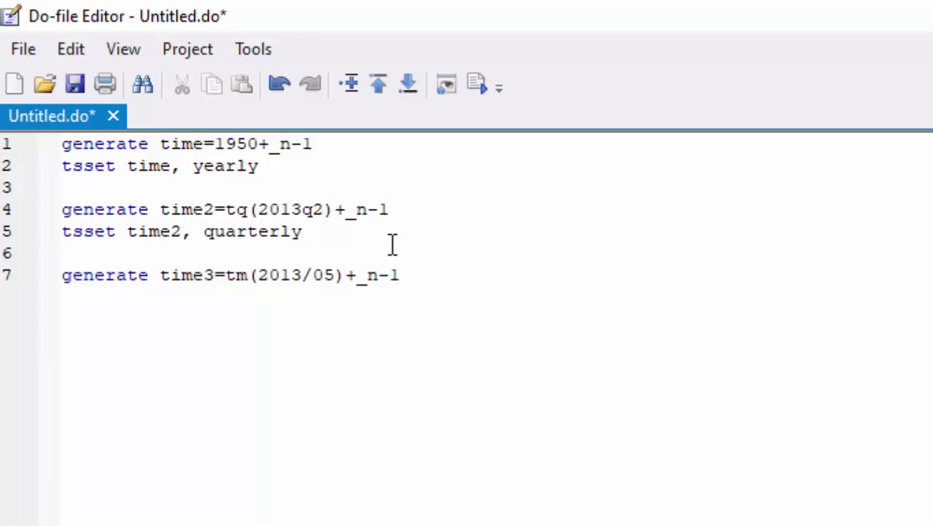
Step: Add the command tsset time3, monthly on line 8, directly below the generate time3 command
key("Return")
type("tsset tim")
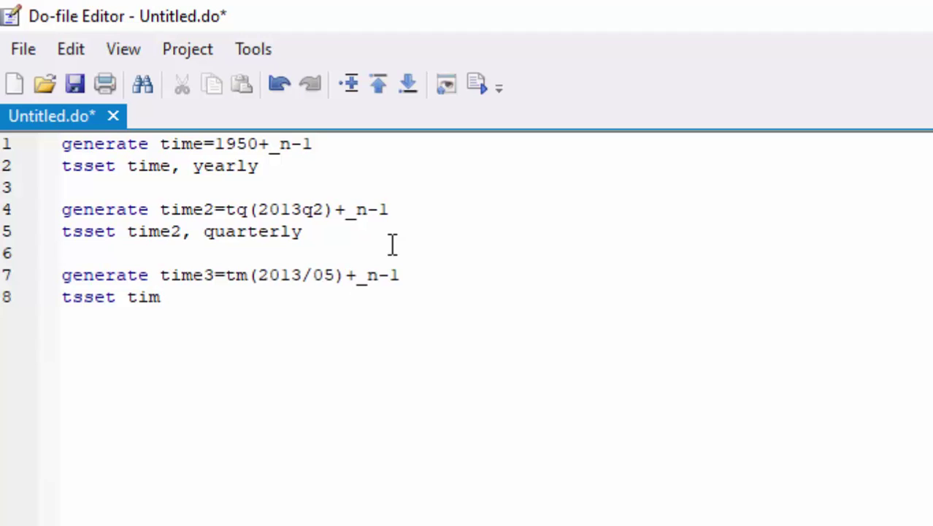
type("e3, moth")
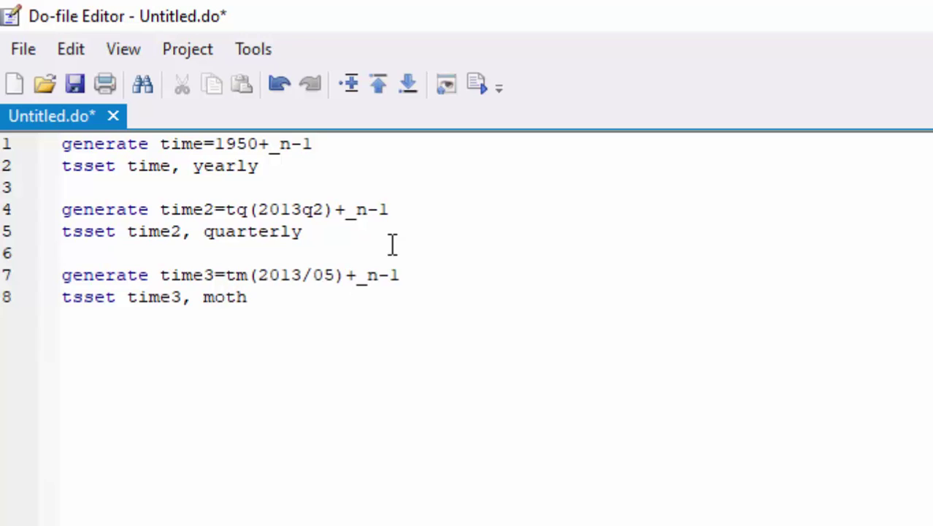
key("BackSpace")
key("BackSpace")
type("nthly")
Step: Execute only the two time3 lines of the do-file and check the monthly tsset output in the main results window
left_click_drag(295, 297, 57, 273)
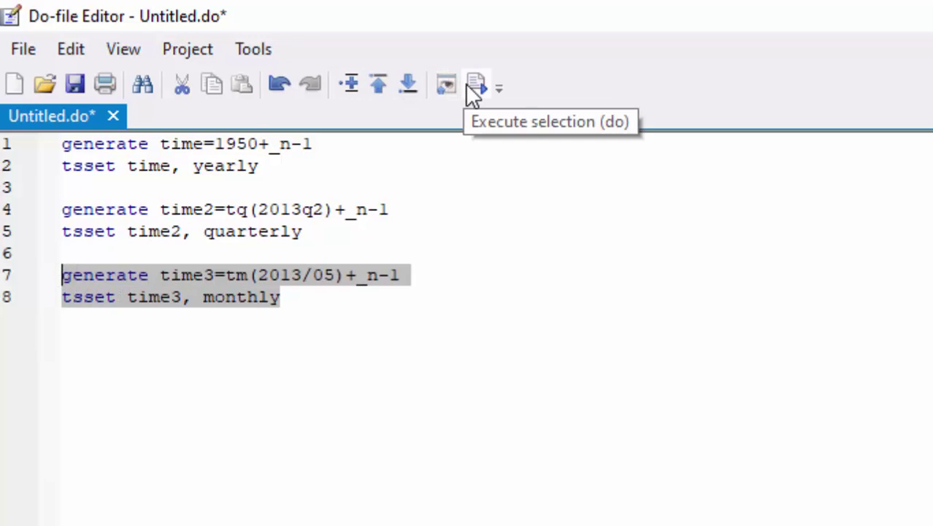
left_click(474, 85)
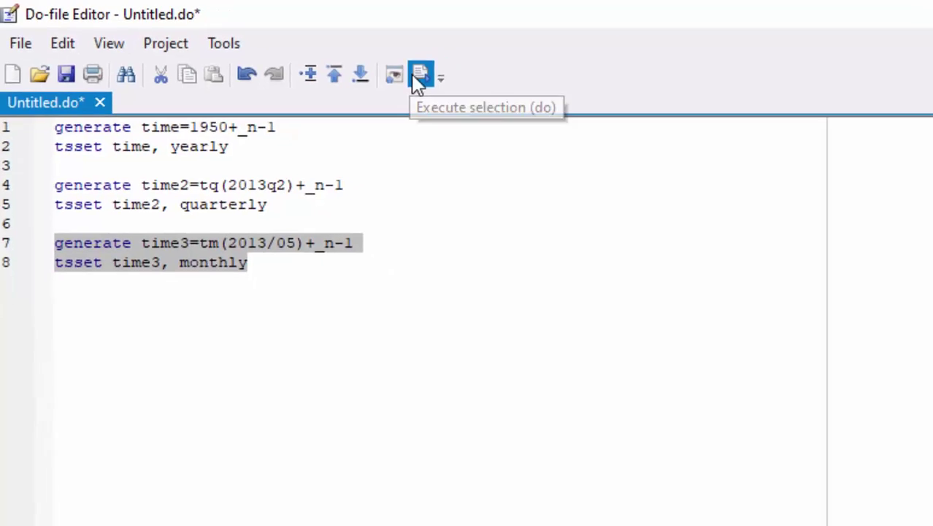
mouse_move(686, 512)
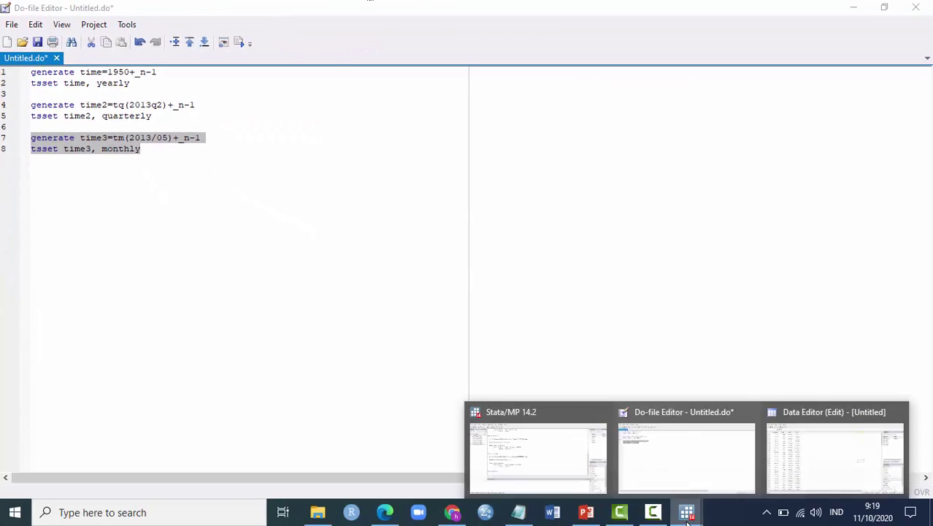
left_click(575, 466)
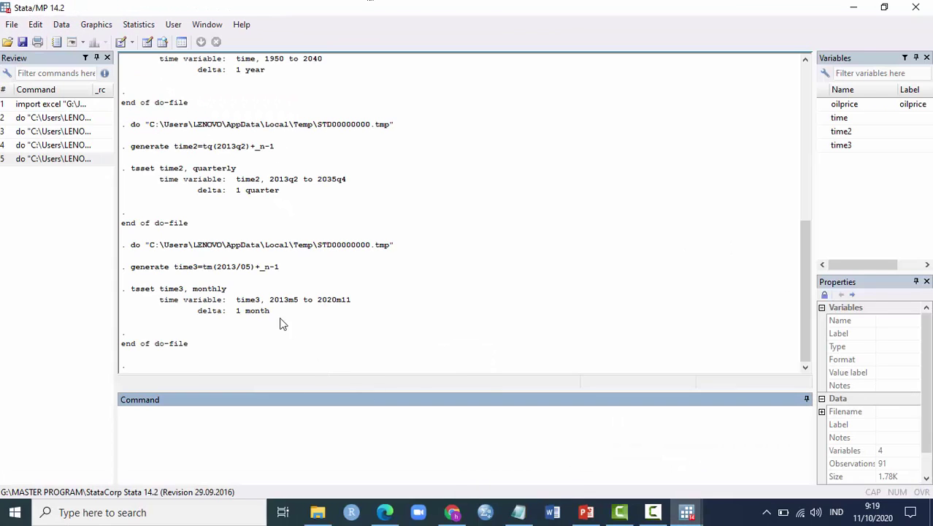
left_click_drag(272, 314, 122, 290)
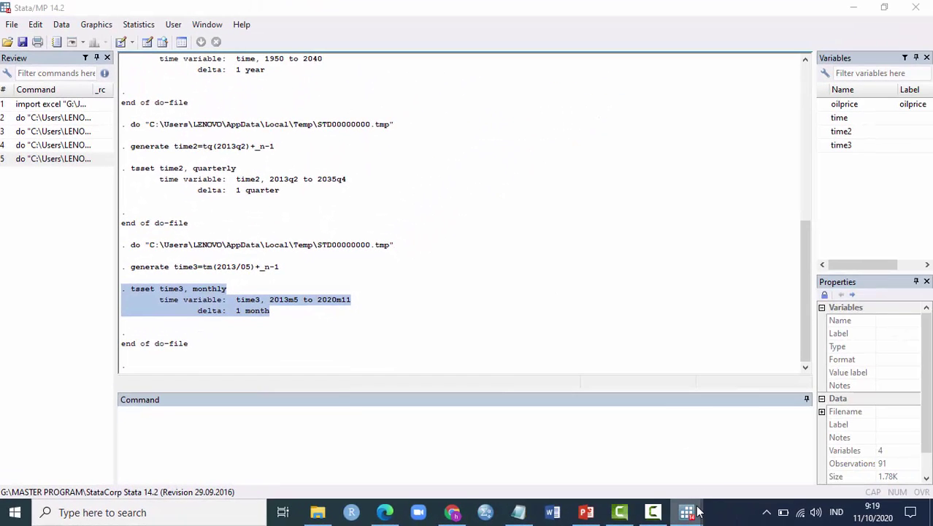
Step: In the Data Editor, change the display format of the time3 variable to the monthly sample style Apr 2009 (%tmMon_CCYY)
mouse_move(837, 508)
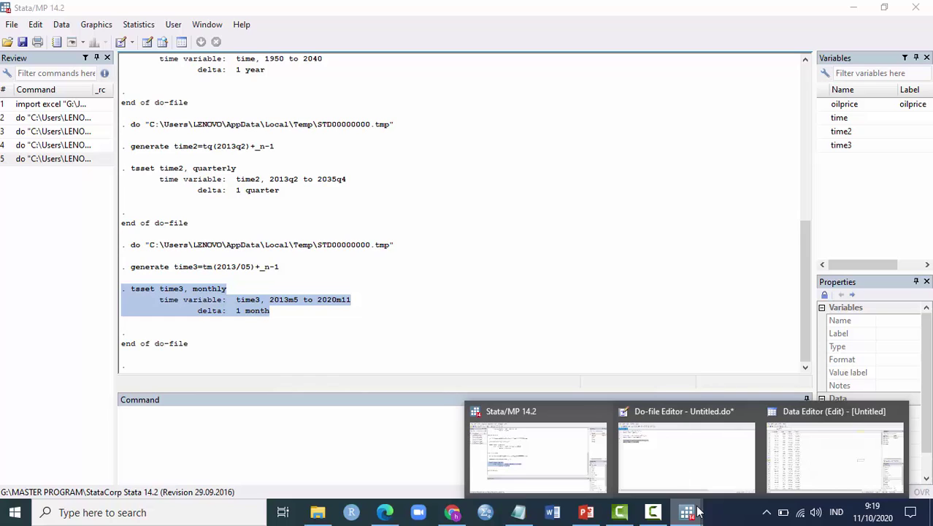
left_click(833, 482)
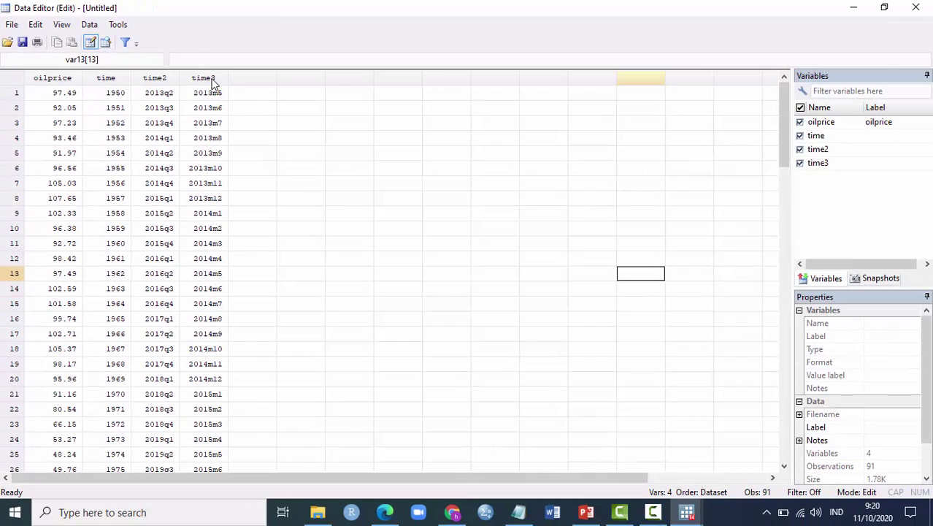
left_click(213, 84)
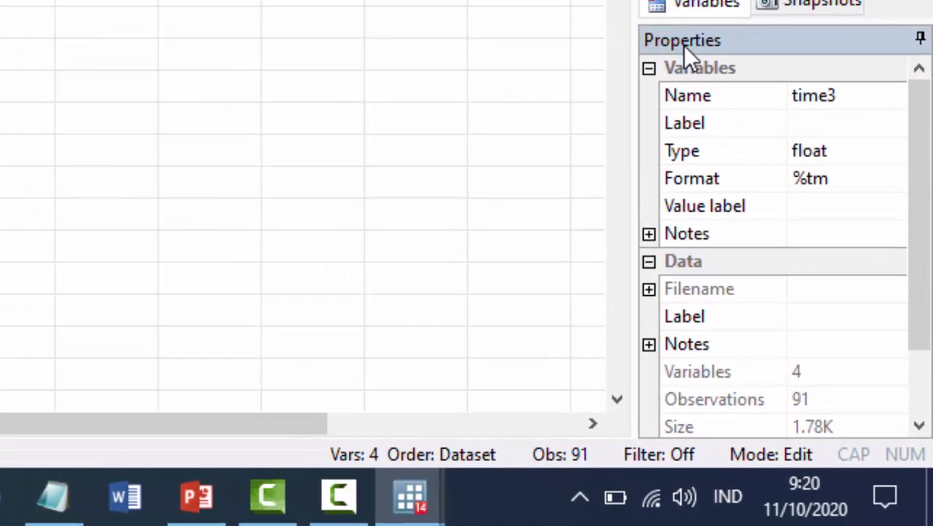
left_click(738, 178)
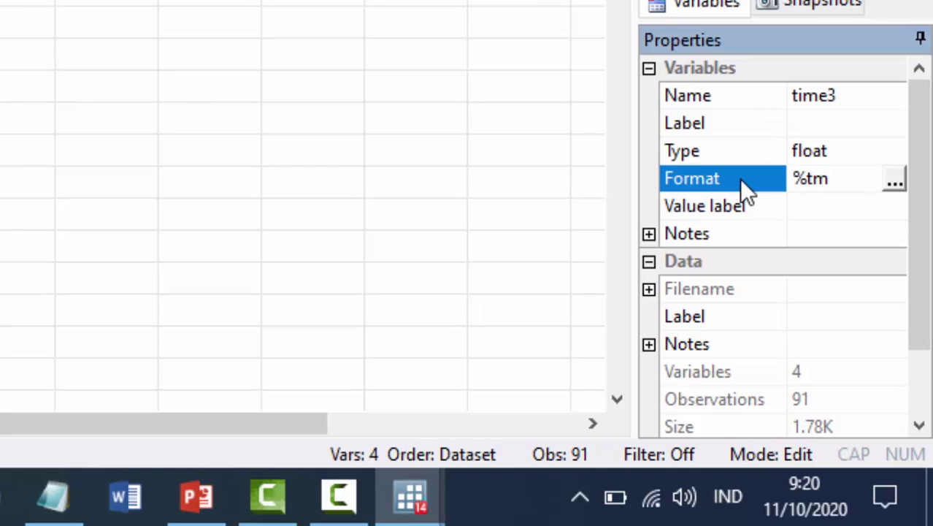
left_click(894, 183)
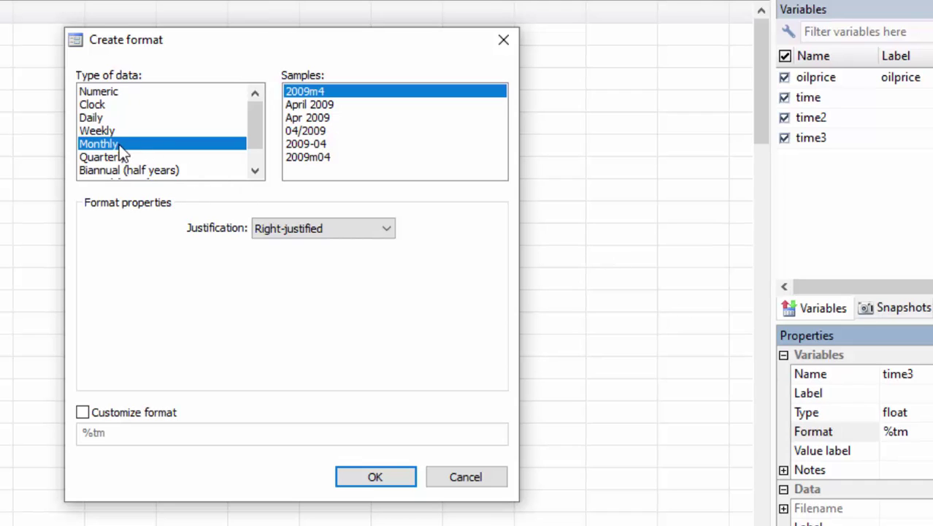
left_click(321, 121)
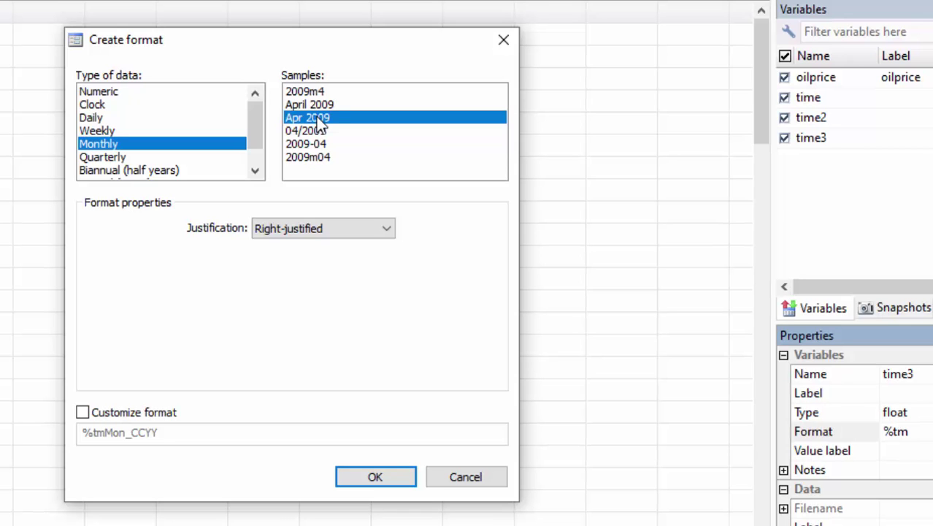
left_click(394, 476)
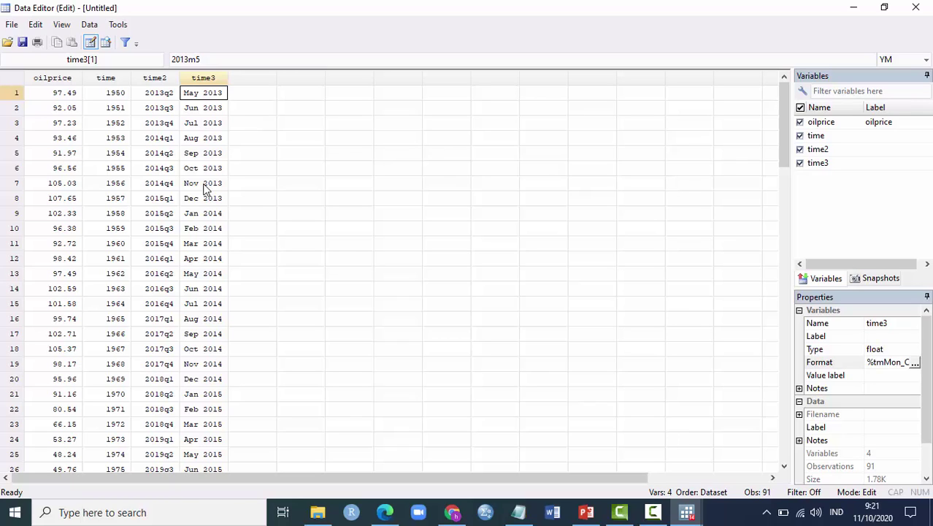
Step: Return to the do-file and begin a generate command on line 10, leaving line 9 blank
mouse_move(691, 514)
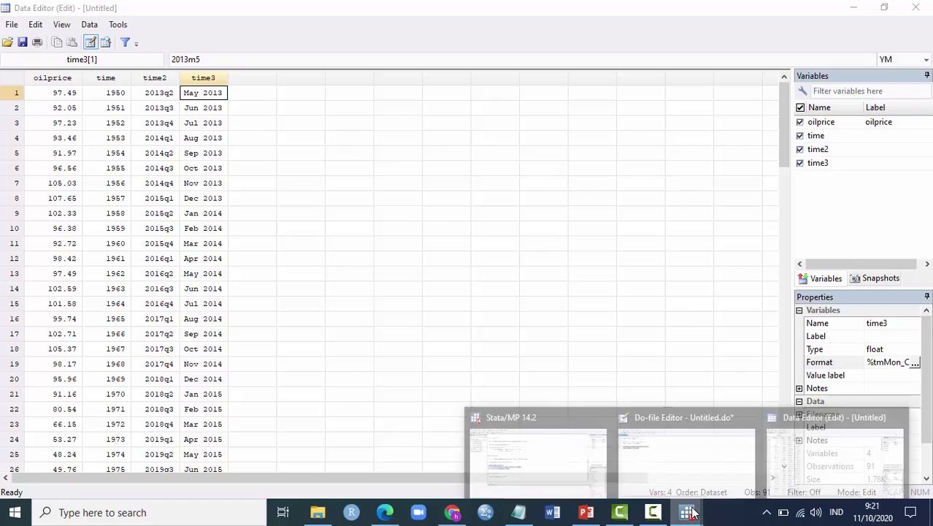
left_click(641, 468)
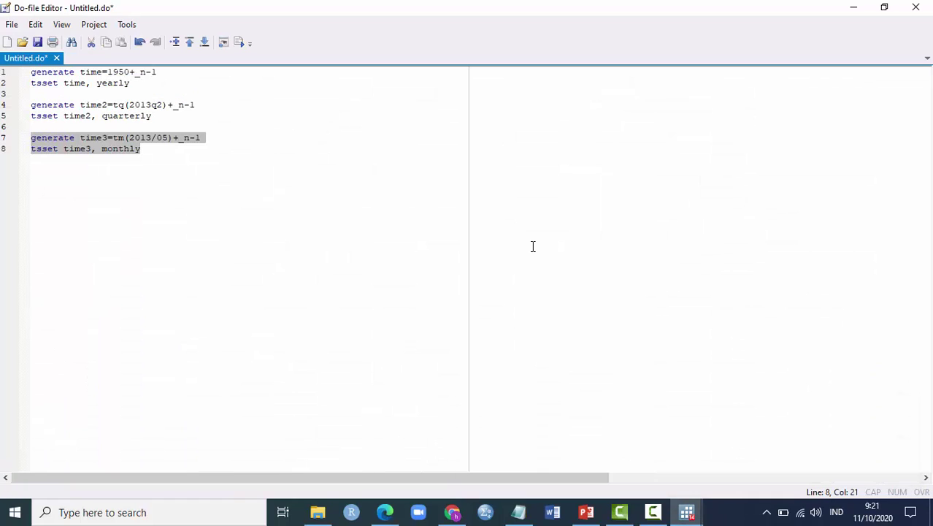
left_click(152, 150)
key("Return")
key("Return")
type("gene")
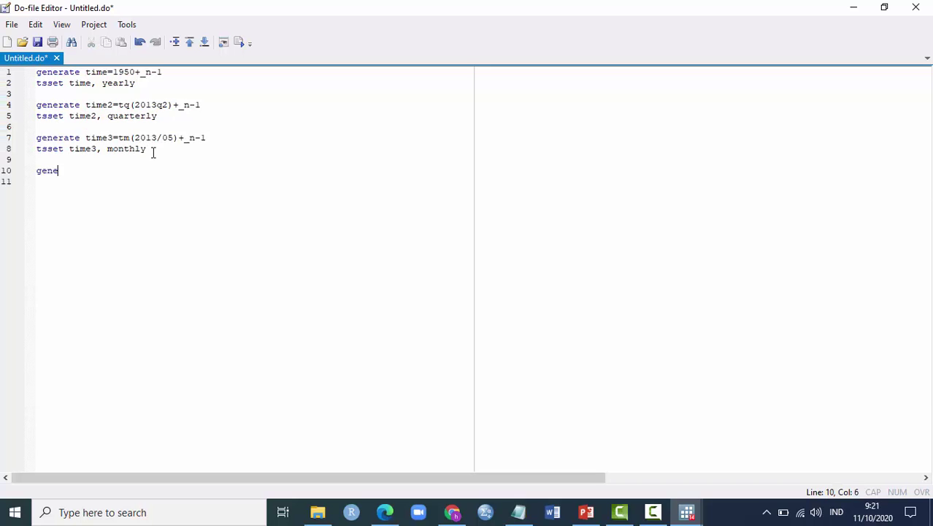
key("BackSpace")
key("BackSpace")
key("BackSpace")
key("BackSpace")
type("ge")
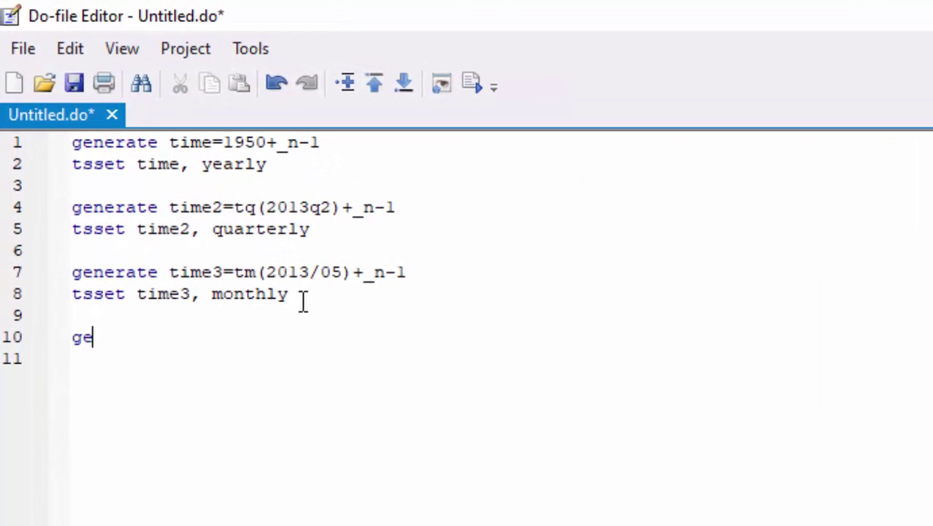
type("me")
key("Home")
key("Right")
key("Right")
key("Right")
key("Right")
key("BackSpace")
key("BackSpace")
type("nerate ")
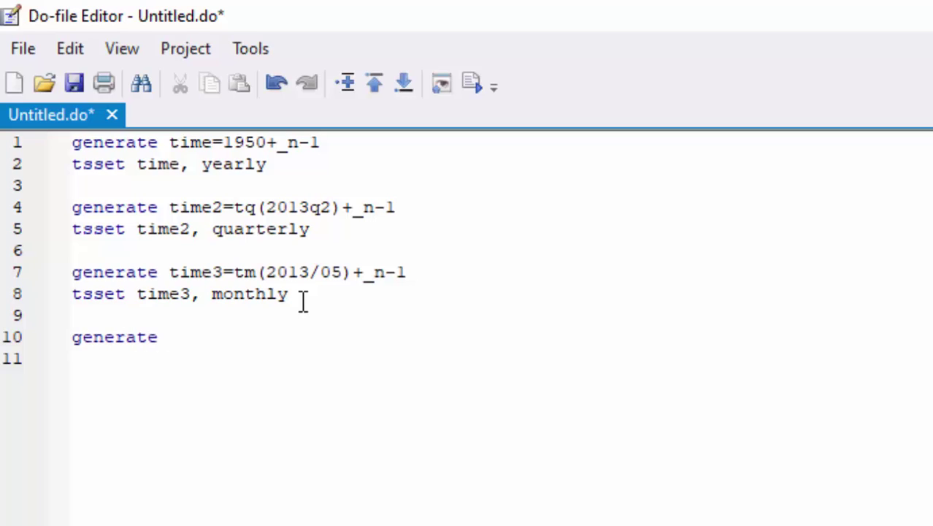
Step: Complete the line 10 command as generate time4=td(01/03/2013)+_n-1
type("time4")
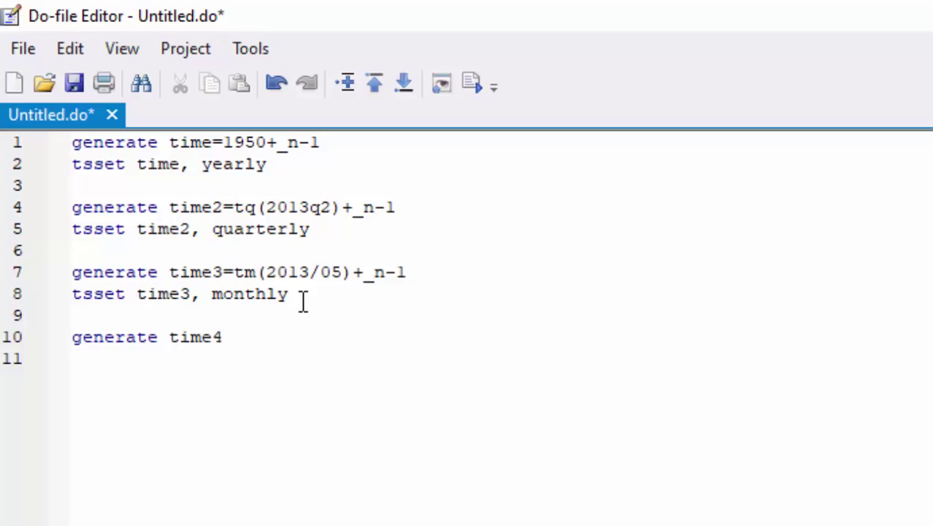
type("=")
type("td(01")
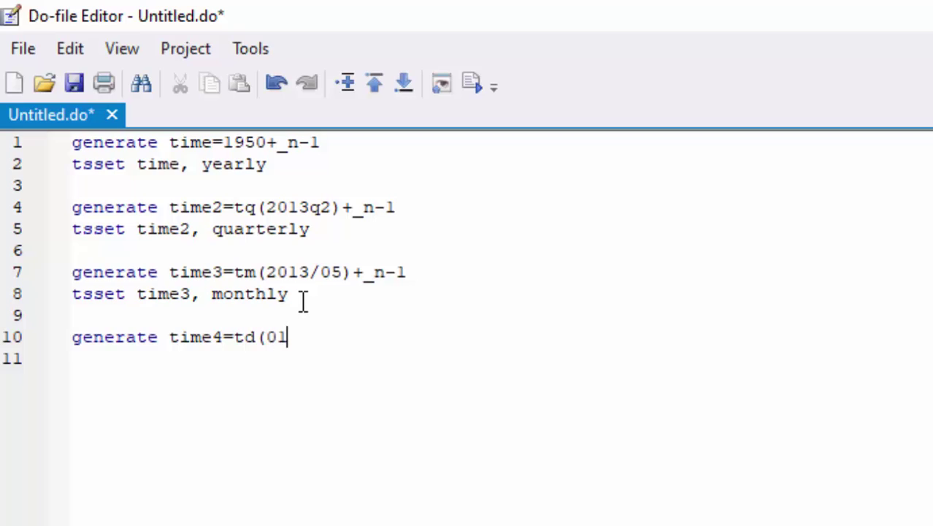
type("/03/201")
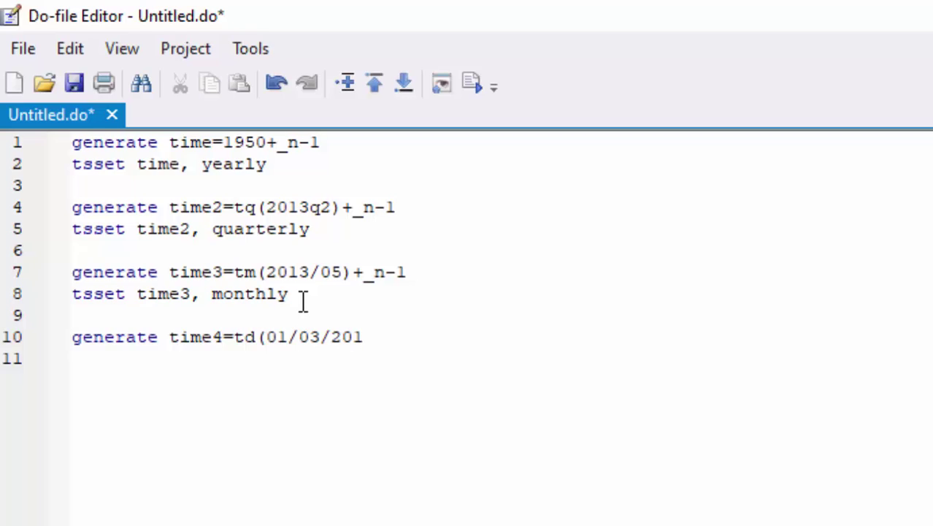
type("3)")
left_click_drag(323, 272, 345, 273)
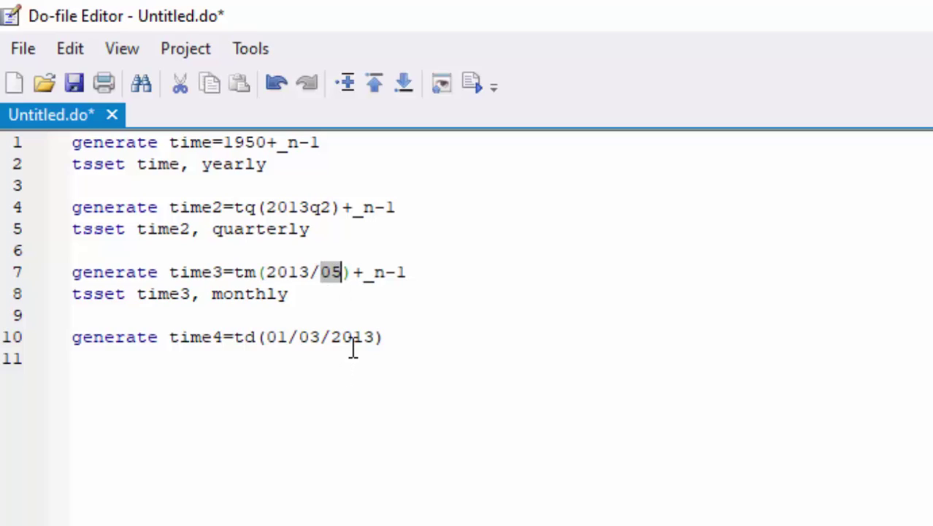
left_click(322, 337)
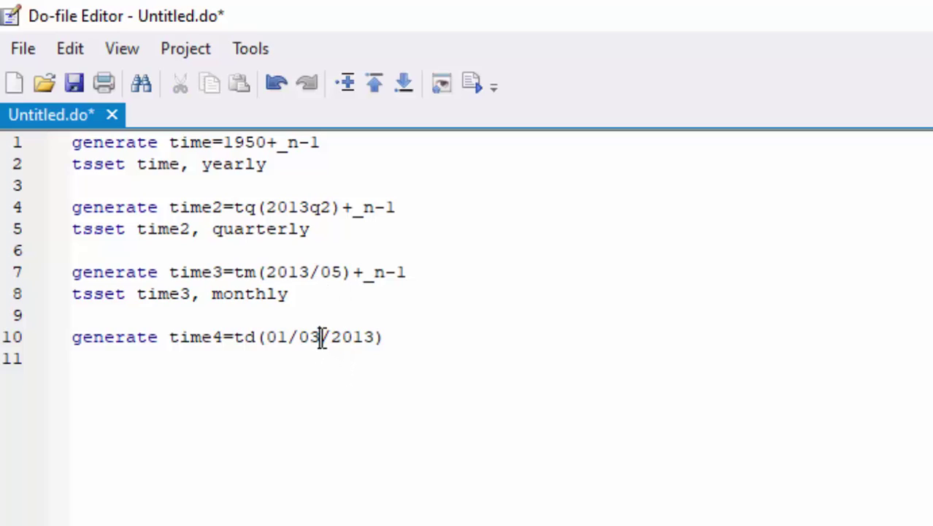
left_click_drag(322, 336, 297, 338)
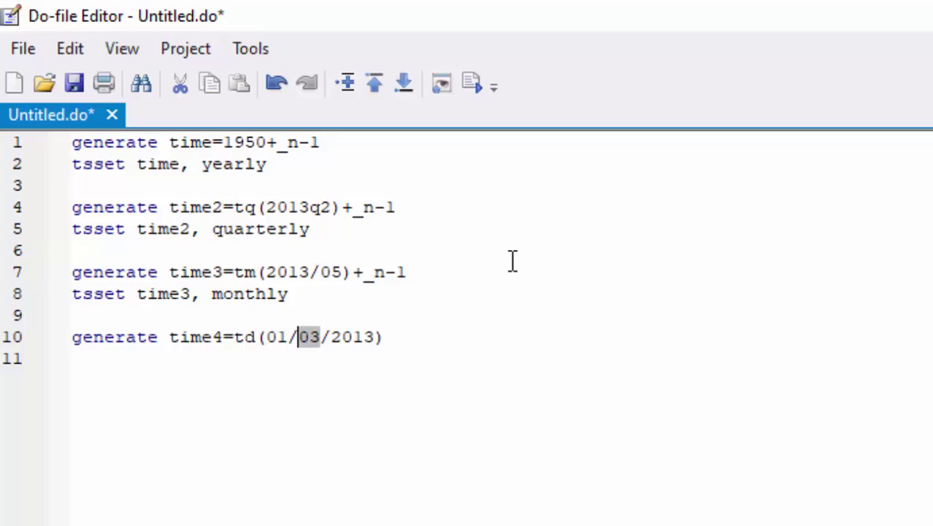
left_click(416, 340)
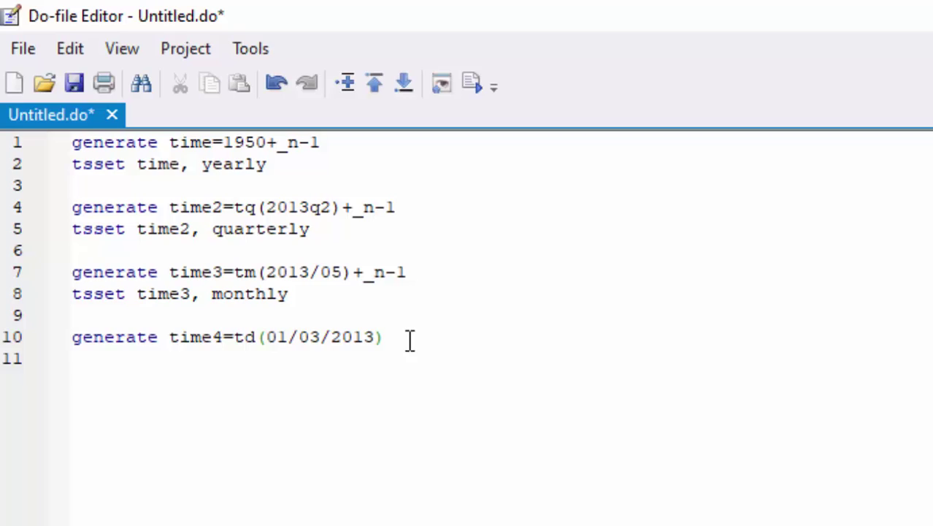
type("+_n-1")
Step: Add the command tsset time4, daily on line 11, directly below the generate time4 command
key("Return")
type("tsse")
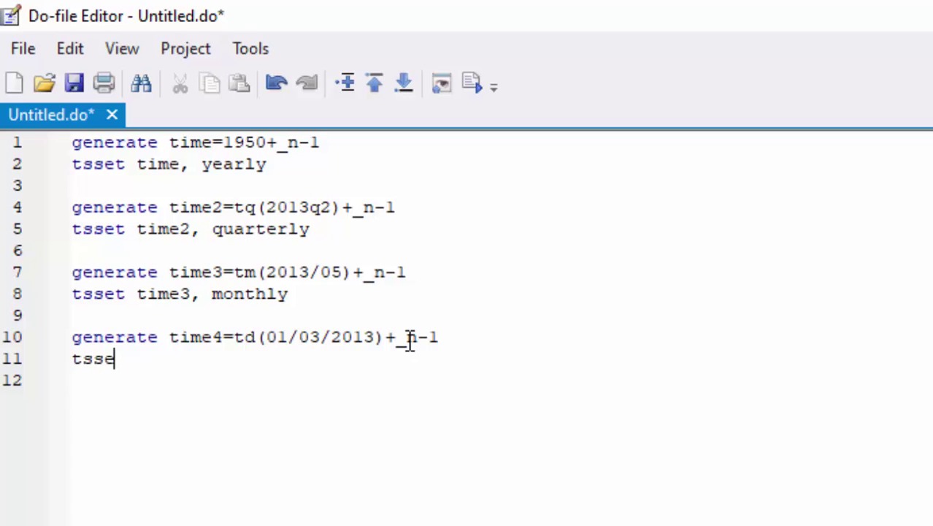
type("t time")
key("BackSpace")
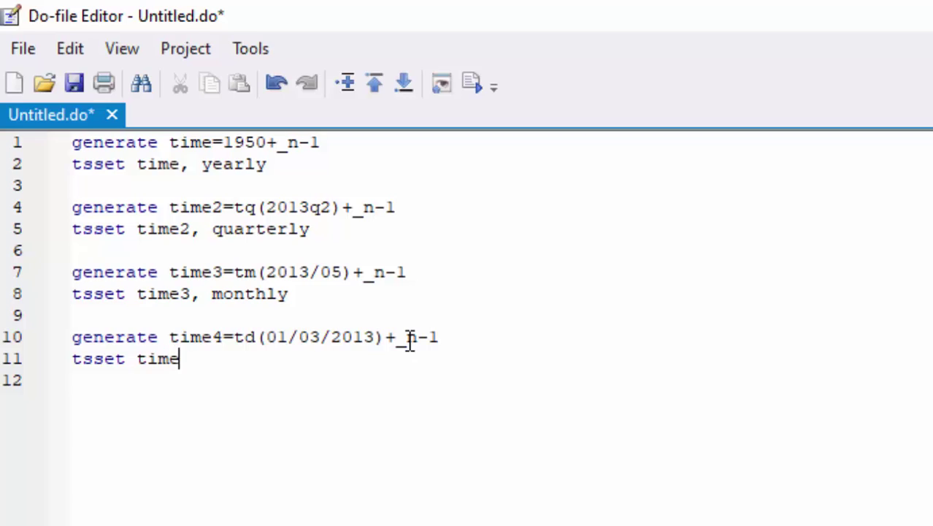
type("4")
type("=,")
key("BackSpace")
key("BackSpace")
key("BackSpace")
type(", daily")
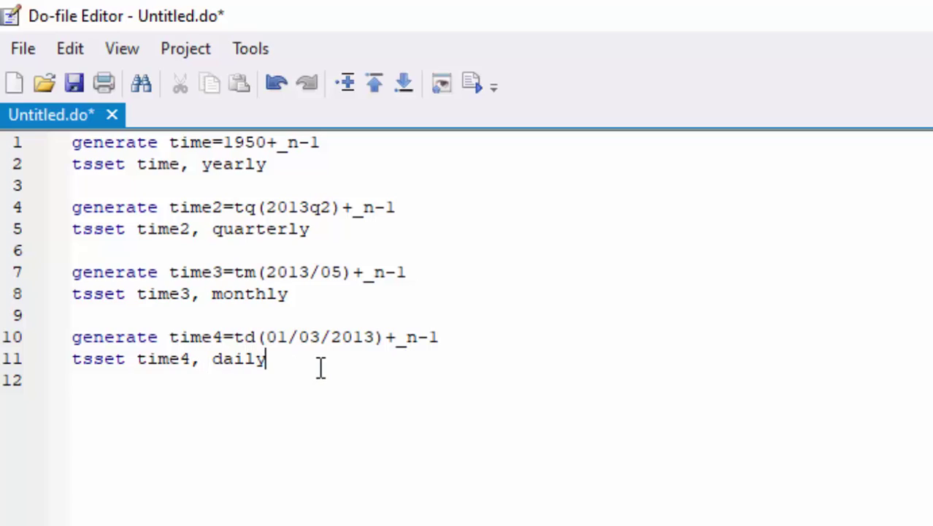
Step: Execute only the two time4 lines of the do-file and check the daily tsset output in the main results window
left_click_drag(321, 368, 33, 337)
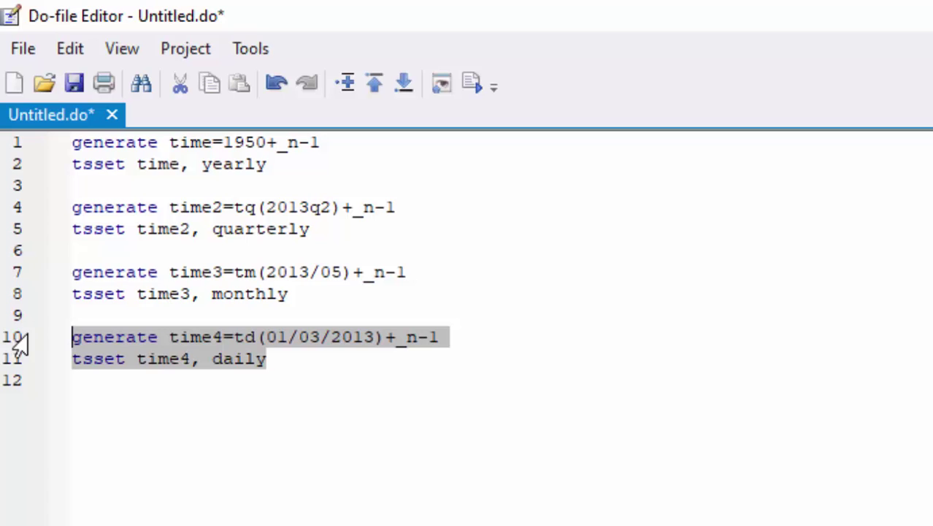
left_click(473, 84)
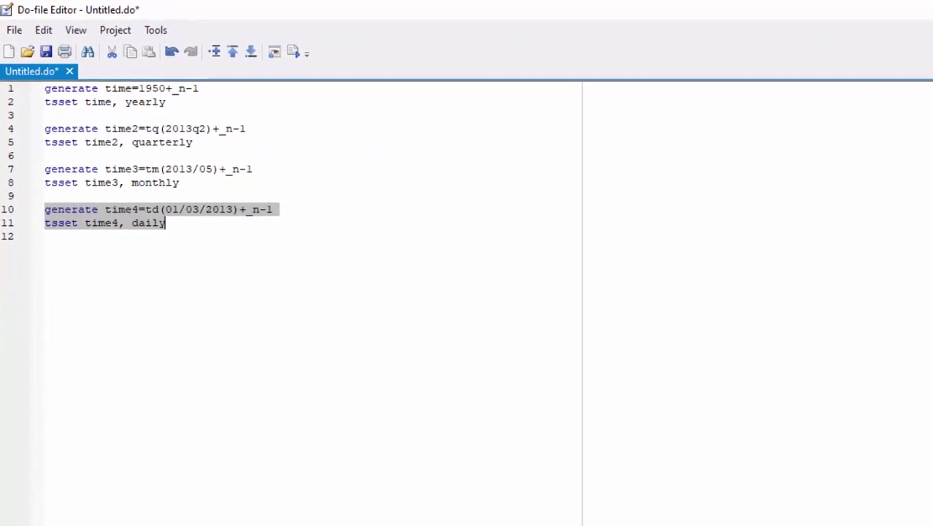
mouse_move(686, 515)
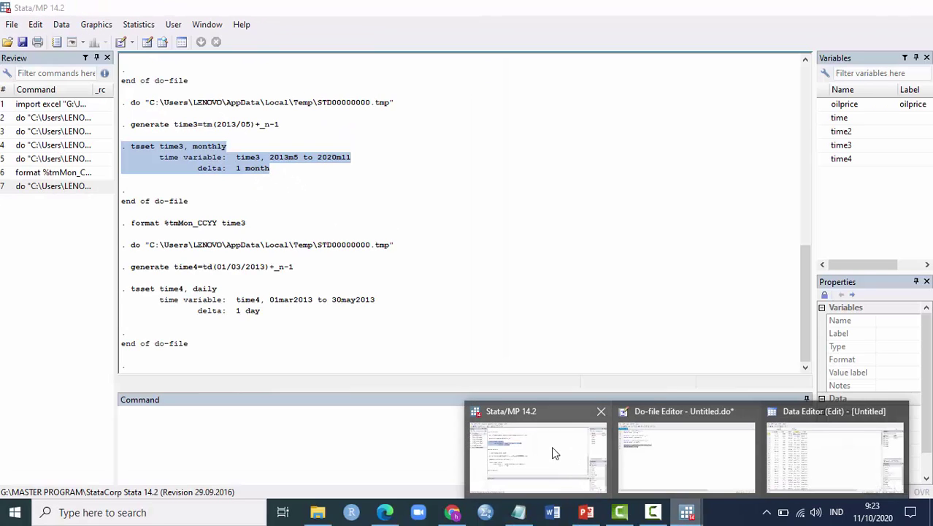
left_click(551, 452)
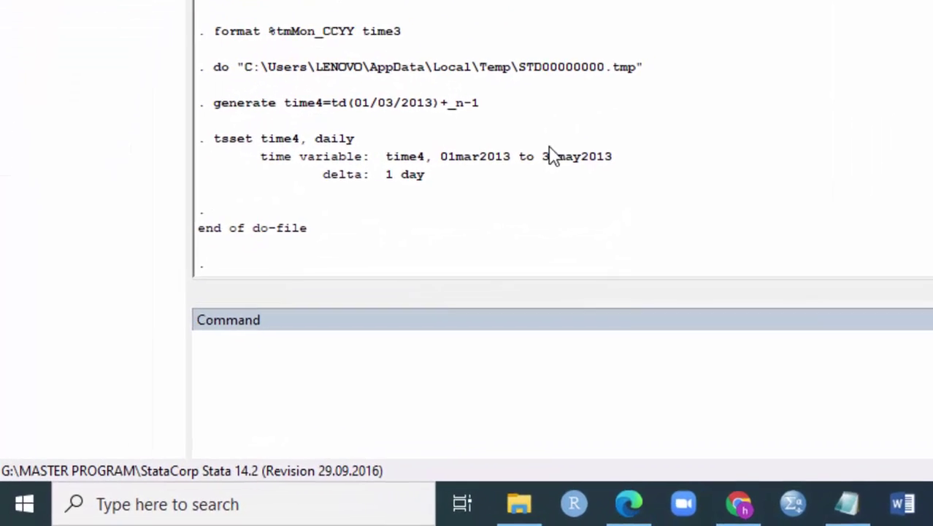
left_click_drag(262, 314, 136, 284)
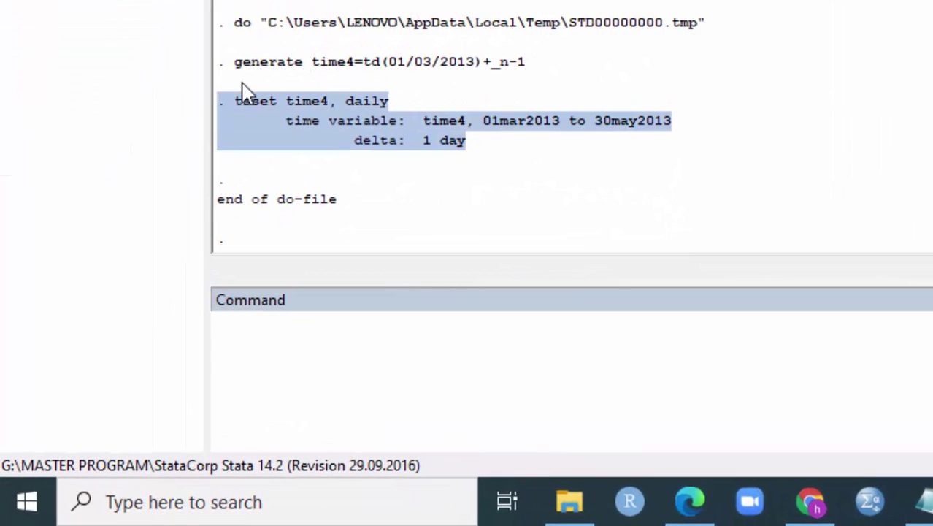
left_click_drag(243, 84, 205, 89)
left_click(725, 158)
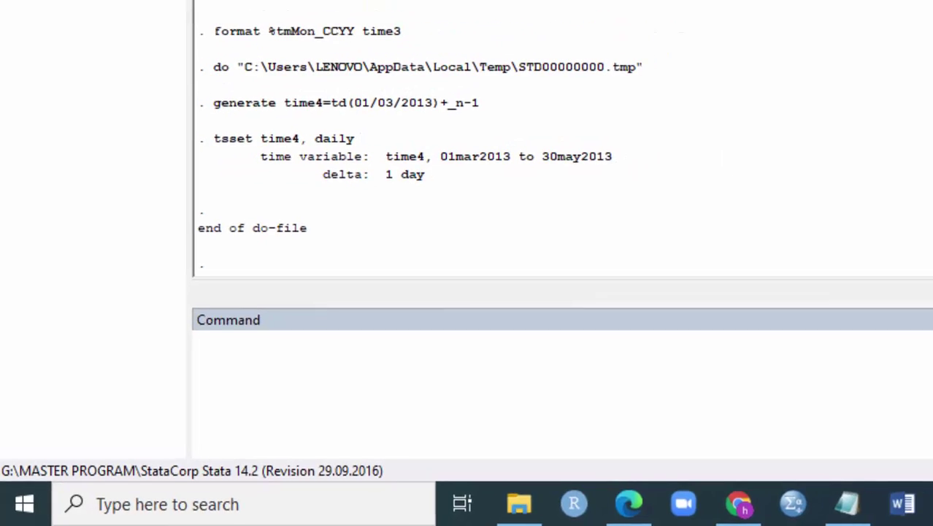
Step: Examine the daily dates of the time4 column in the Data Editor, from the first rows down to the last
mouse_move(686, 512)
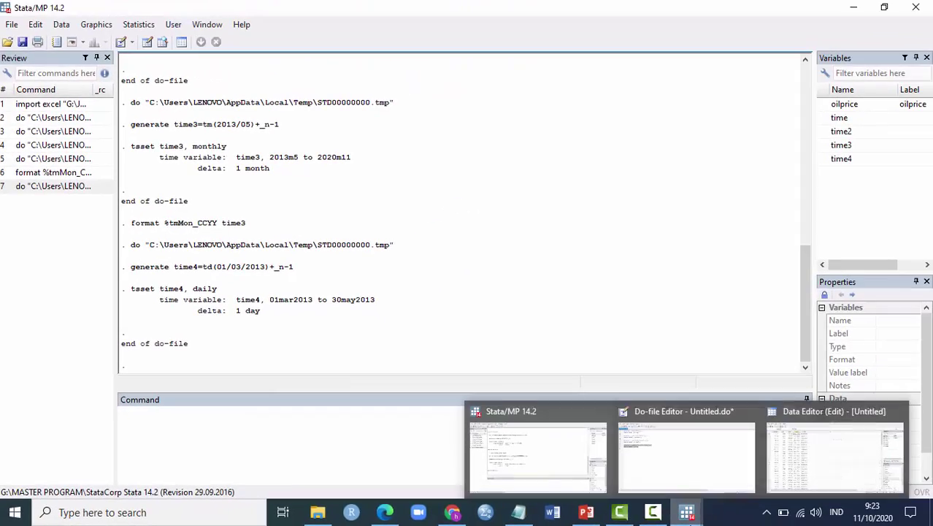
left_click(834, 449)
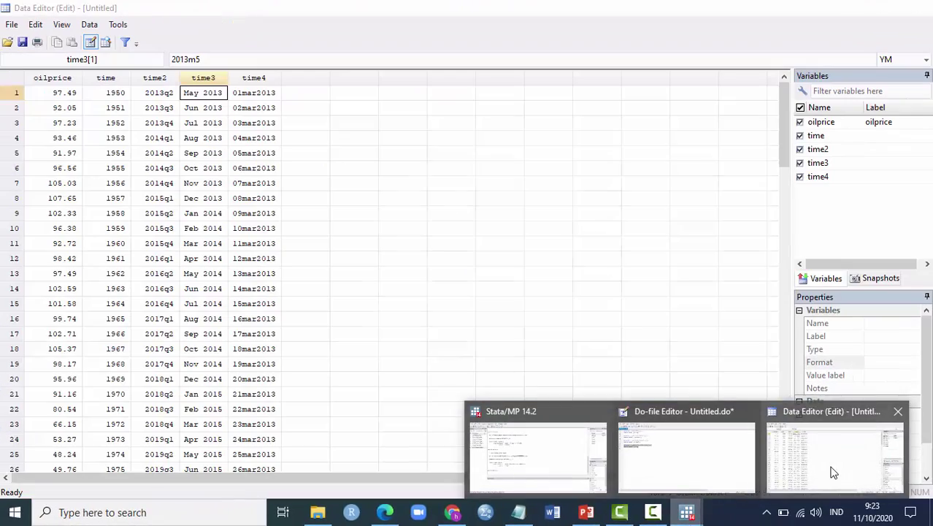
left_click(263, 92)
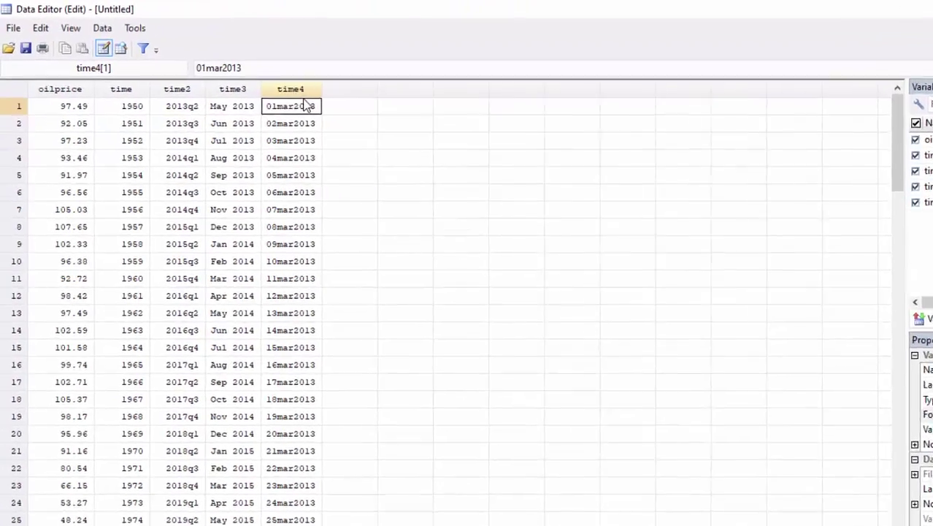
left_click(260, 78)
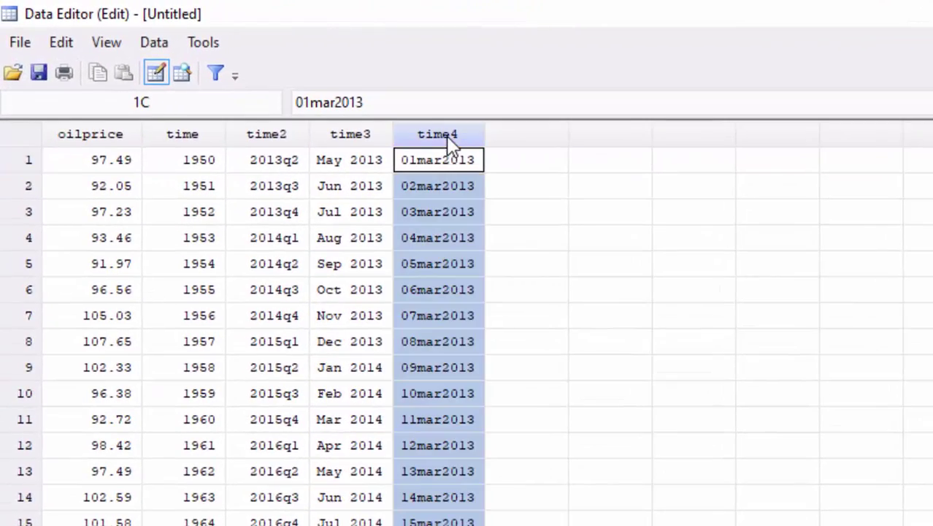
left_click(443, 168)
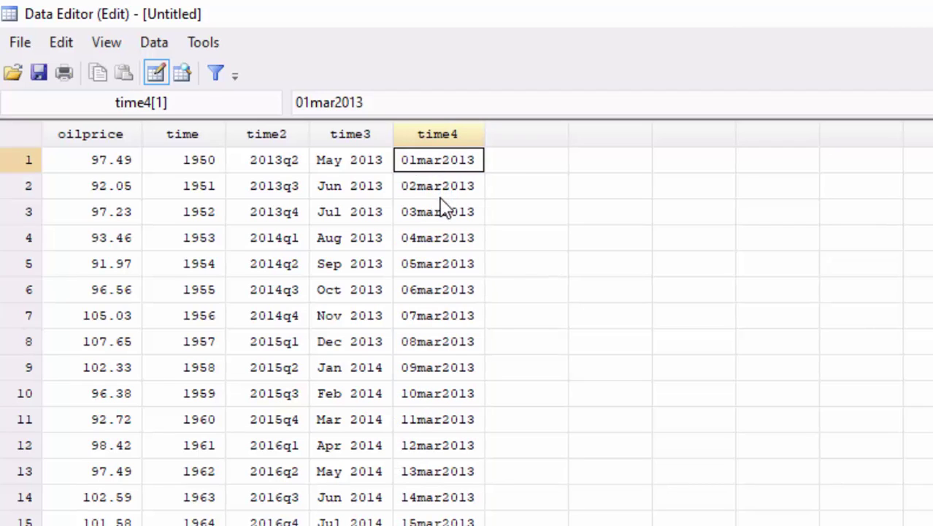
scroll(467, 335, "down", 20)
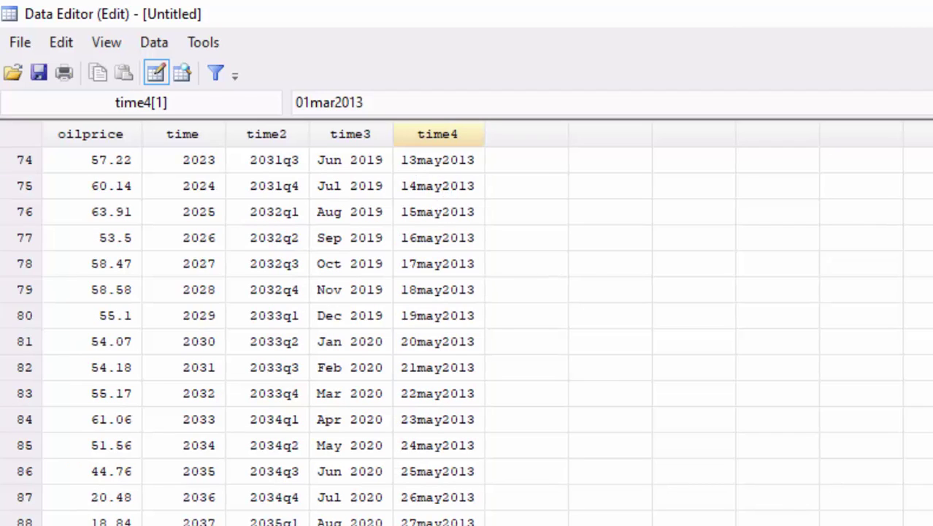
scroll(467, 336, "up", 20)
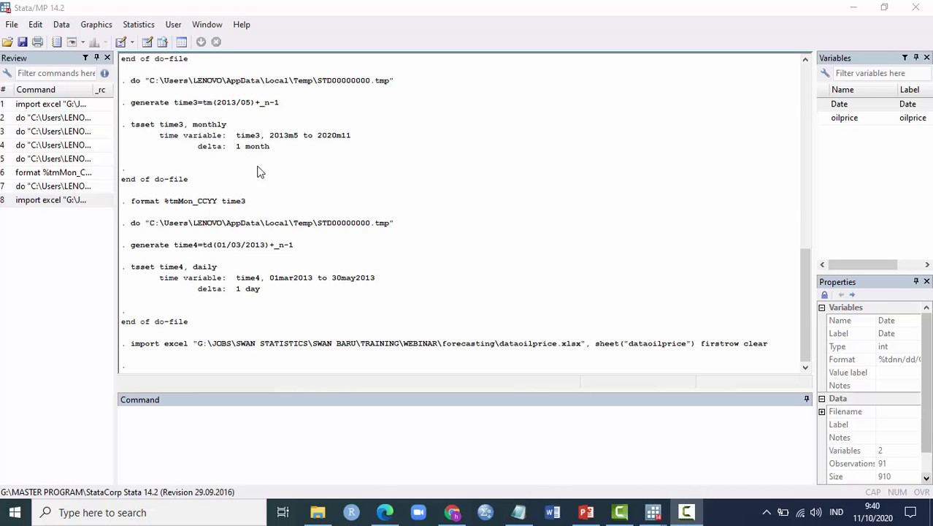
Step: Start an Excel spreadsheet import and choose the file dataoilprice from the forecasting folder
left_click(12, 25)
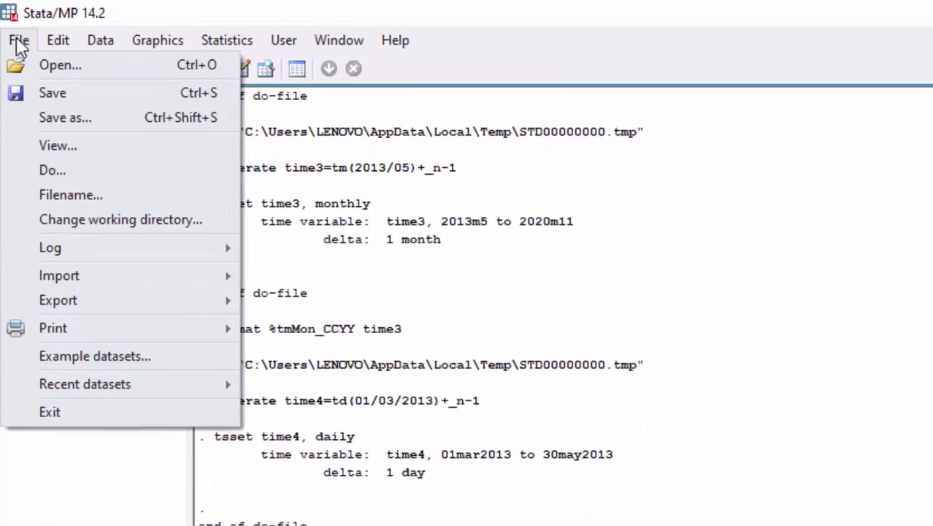
mouse_move(118, 167)
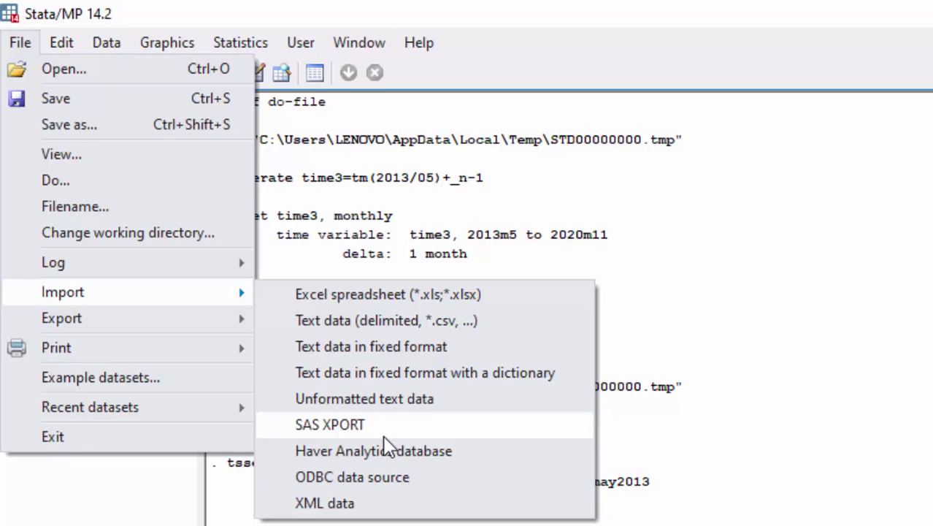
left_click(439, 305)
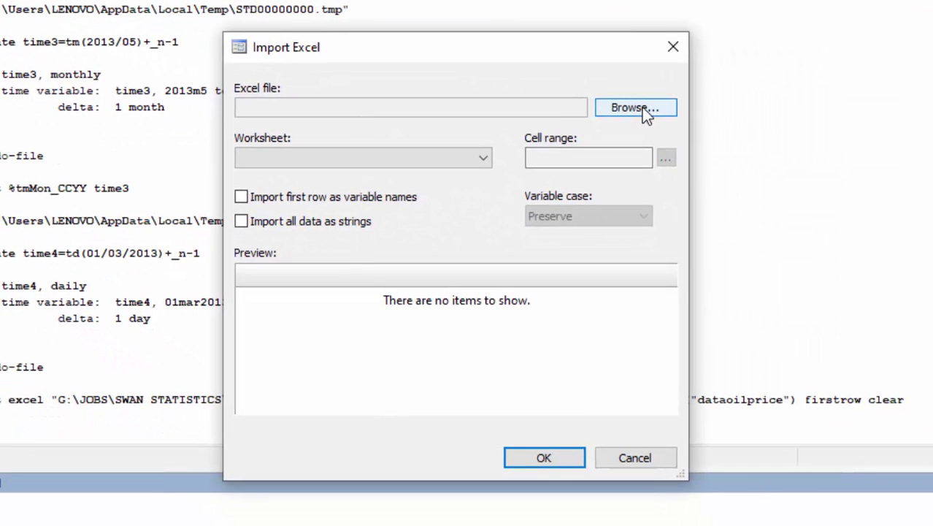
left_click(643, 111)
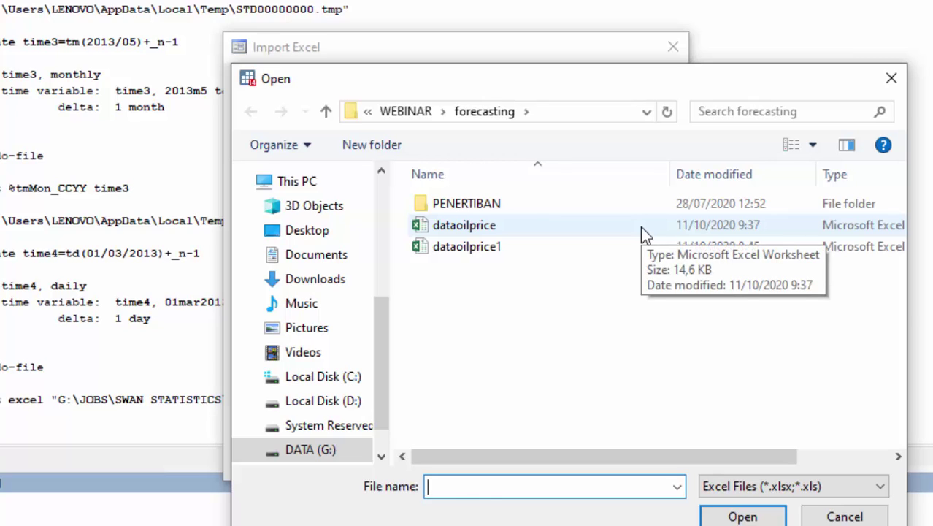
left_click(640, 226)
key("Return")
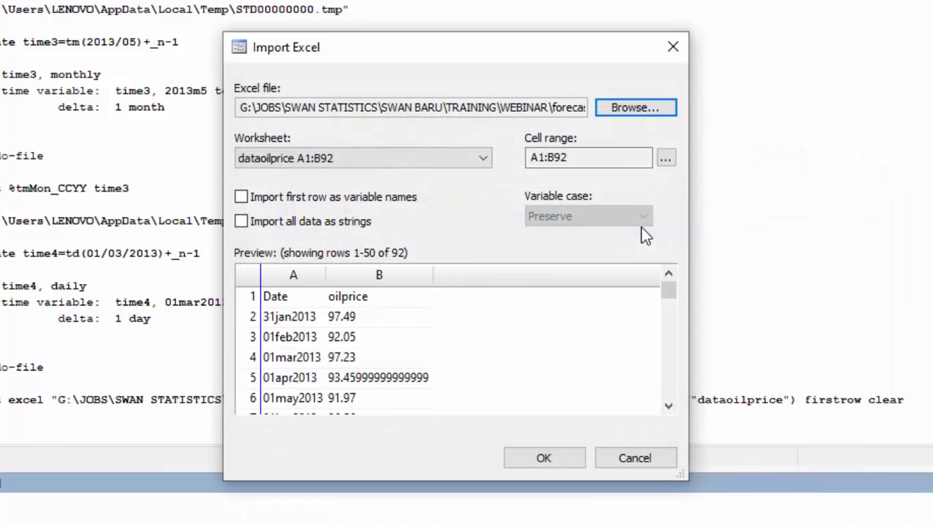
Step: Import the sheet with its first row as variable names, discarding unsaved data, and view the result in the Data Editor
left_click(242, 199)
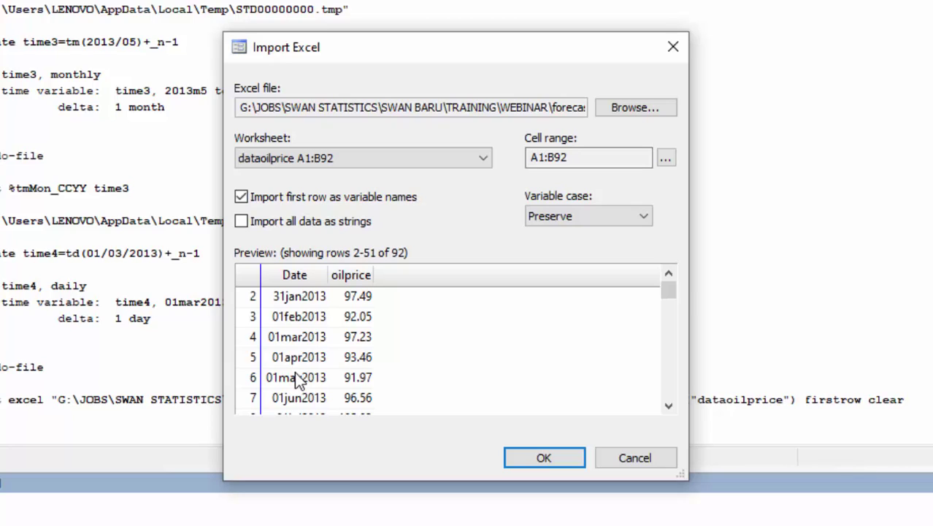
left_click(563, 465)
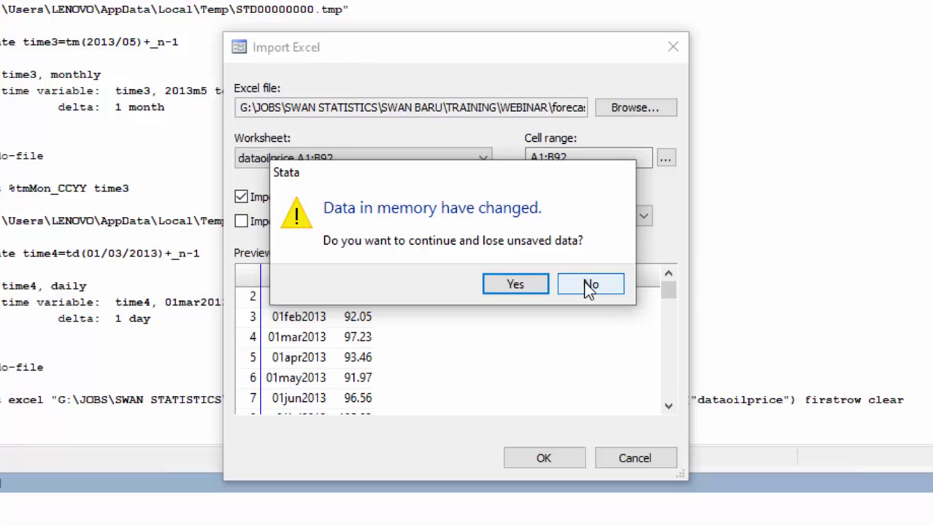
left_click(525, 280)
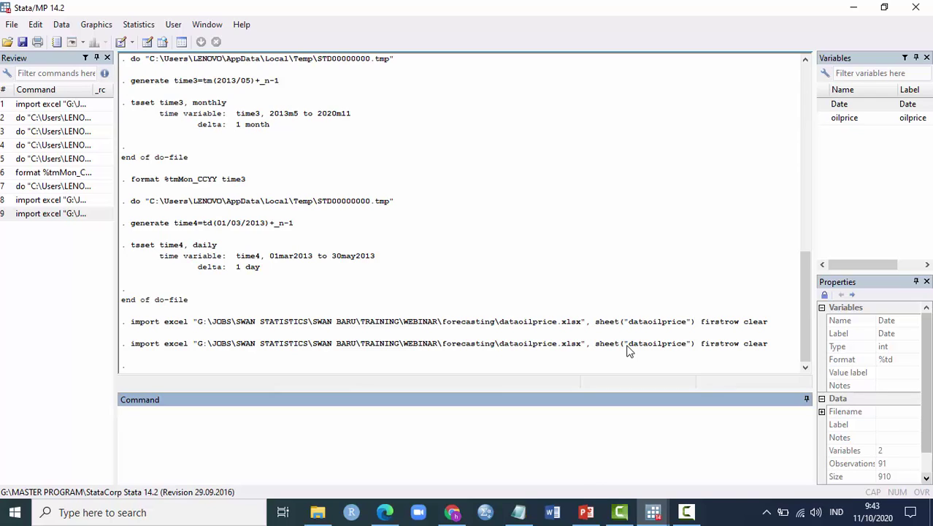
left_click(653, 512)
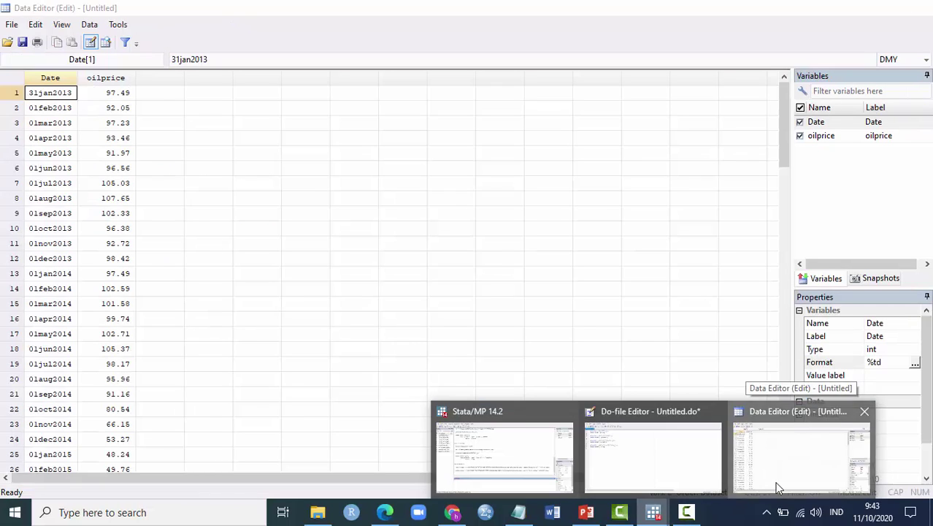
left_click(777, 487)
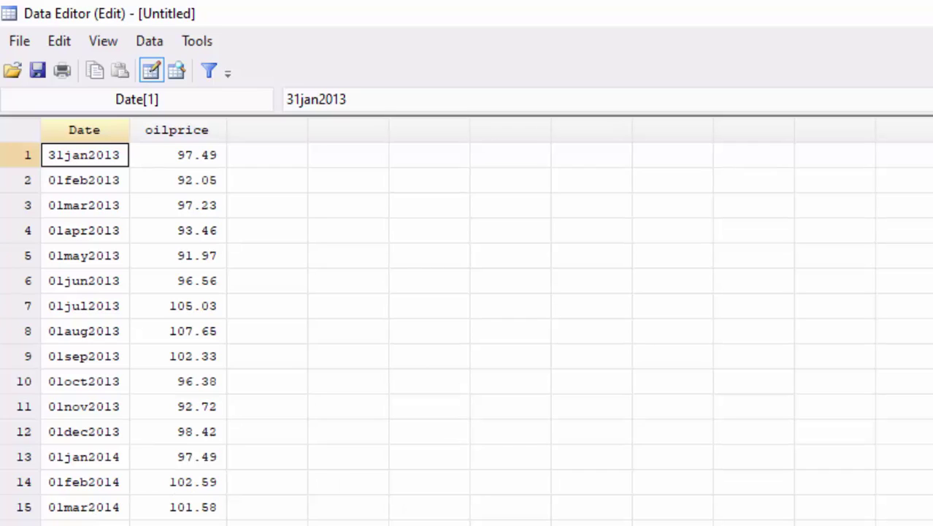
Step: Copy the two monthly time3 commands in the do-file to lines 13 and 14, leaving line 12 blank
key("alt+Tab")
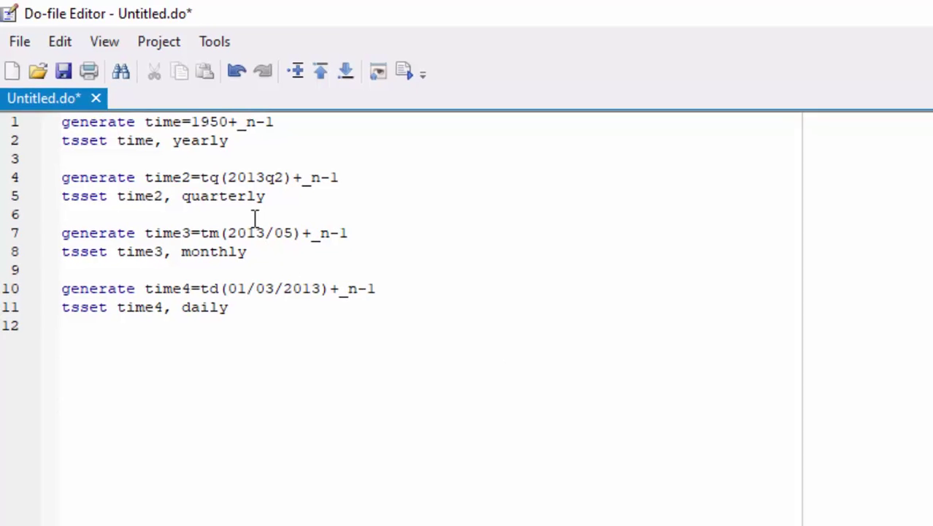
left_click(259, 253)
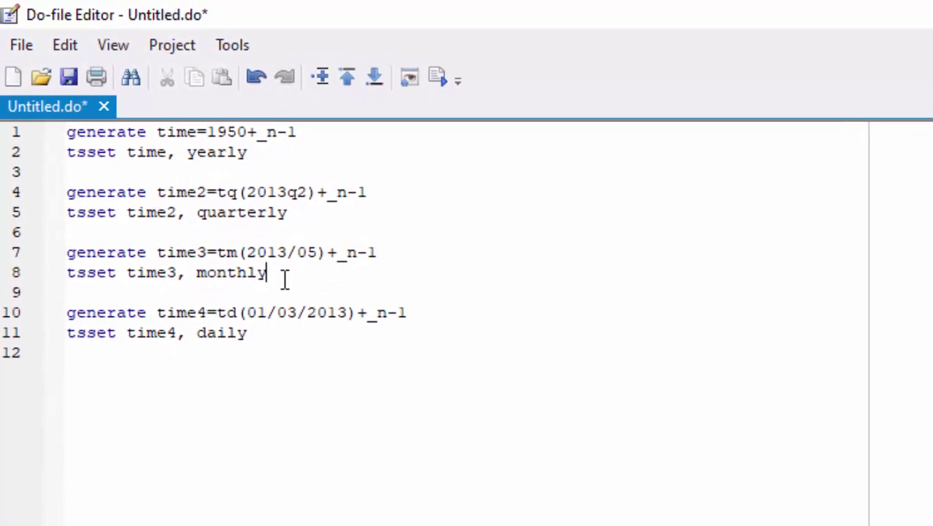
left_click_drag(285, 280, 79, 250)
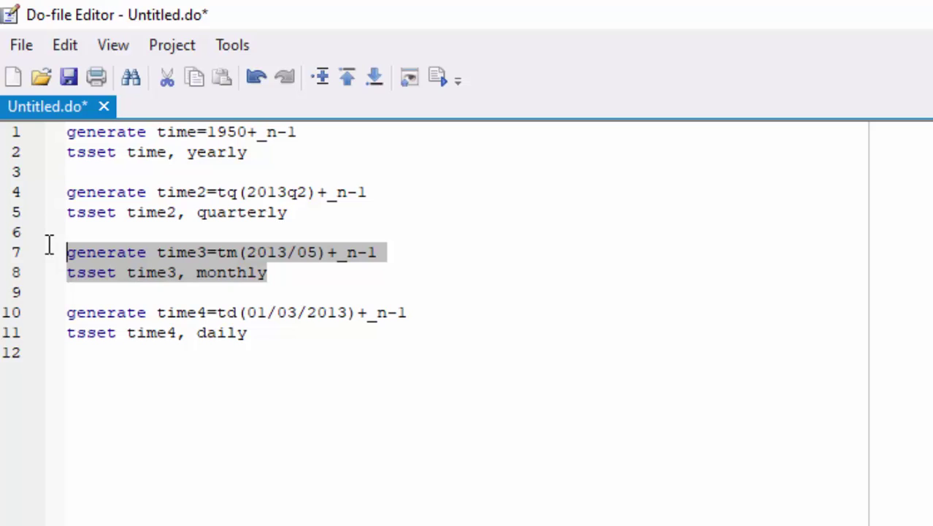
key("ctrl+c")
left_click(282, 328)
key("Return")
key("Return")
key("ctrl+v")
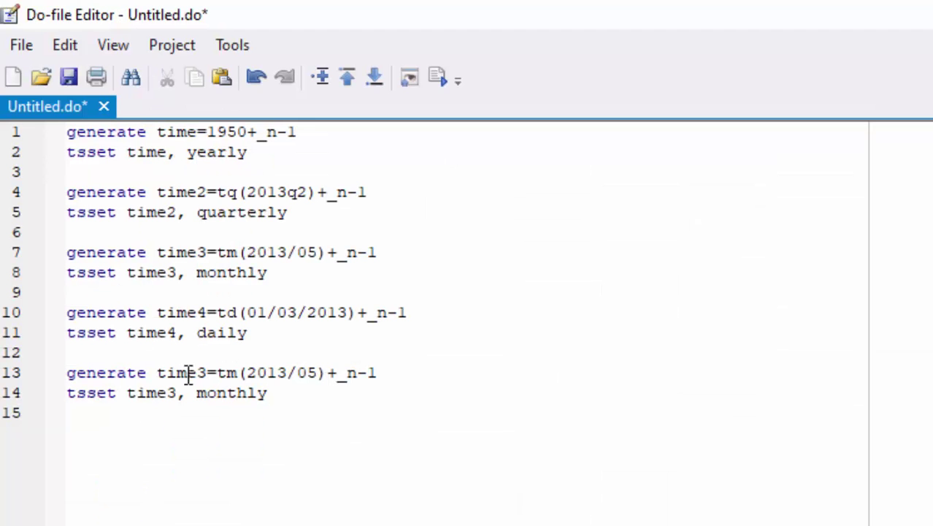
Step: Rename the variable generated on line 13 of the do-file to waktu
left_click(207, 373)
key("BackSpace")
key("BackSpace")
key("BackSpace")
key("BackSpace")
key("BackSpace")
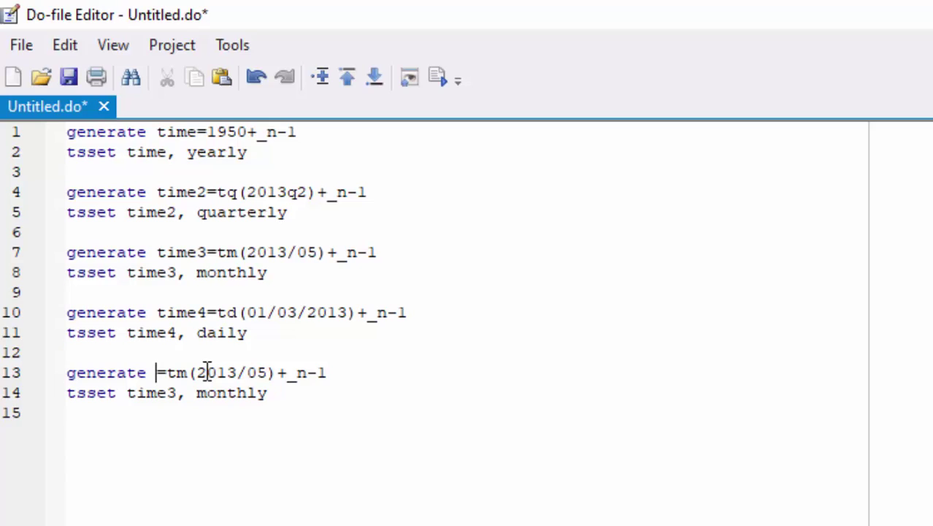
type("waktu")
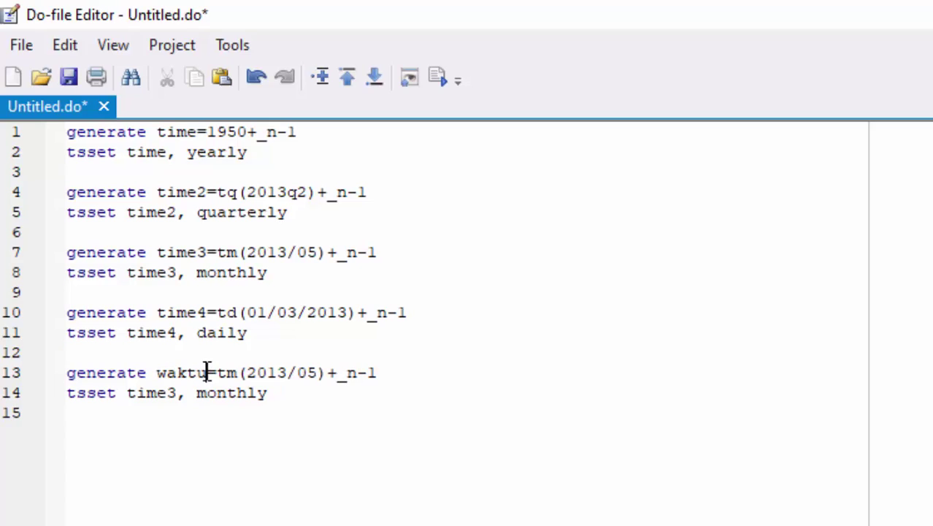
Step: Change the start month in the waktu generate command to 2013/01, keeping the +_n-1 part
key("Right")
key("Right")
key("Right")
key("Right")
key("Right")
key("Right")
key("Right")
key("Right")
key("Right")
key("Right")
key("Right")
key("BackSpace")
type("1")
left_click_drag(325, 373, 379, 373)
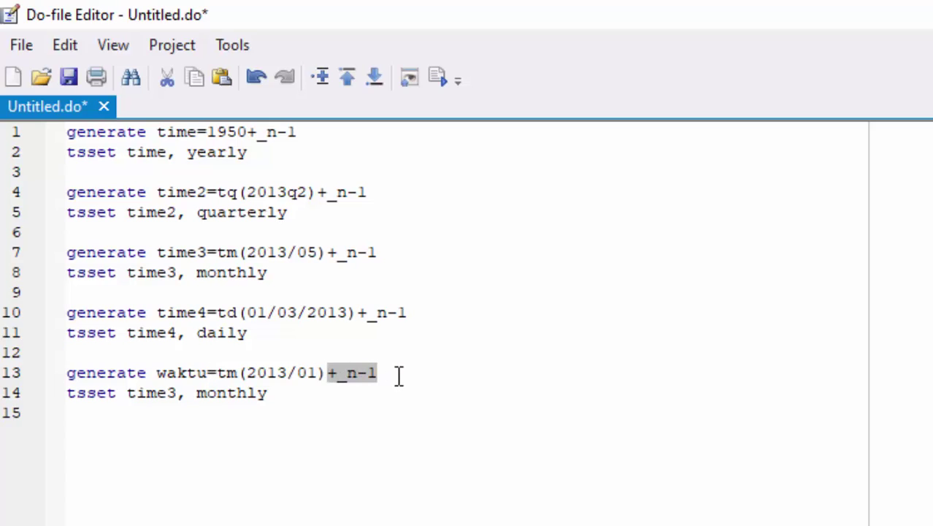
Step: Replace the variable in the line 14 tsset command so it reads tsset waktu, monthly
left_click_drag(176, 392, 126, 393)
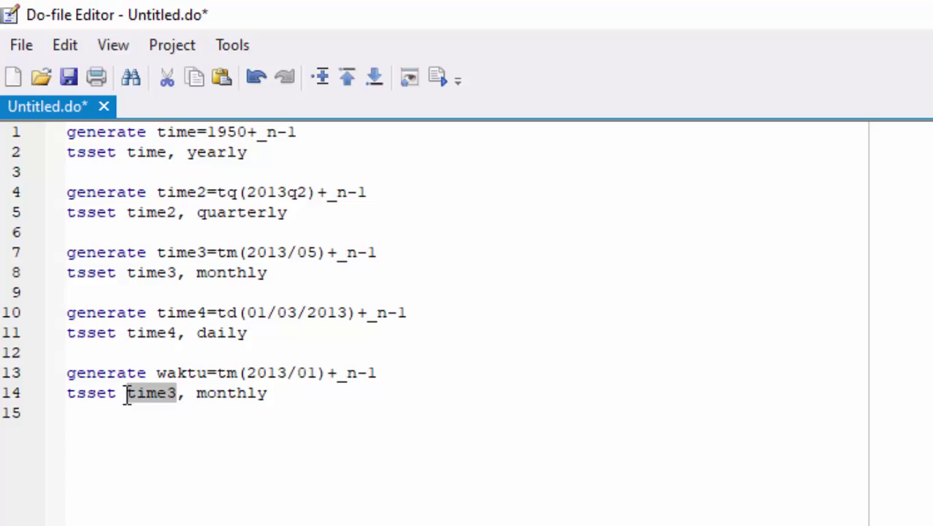
type("waktu")
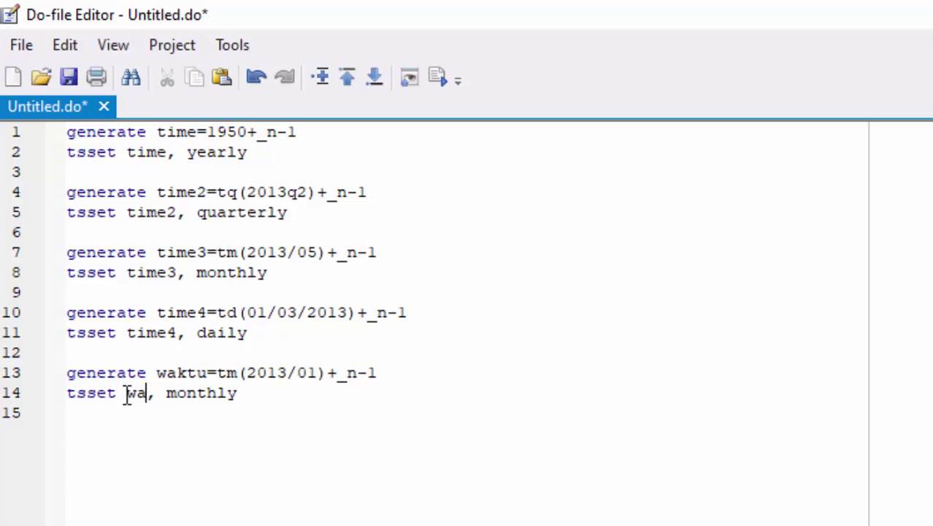
left_click(305, 409)
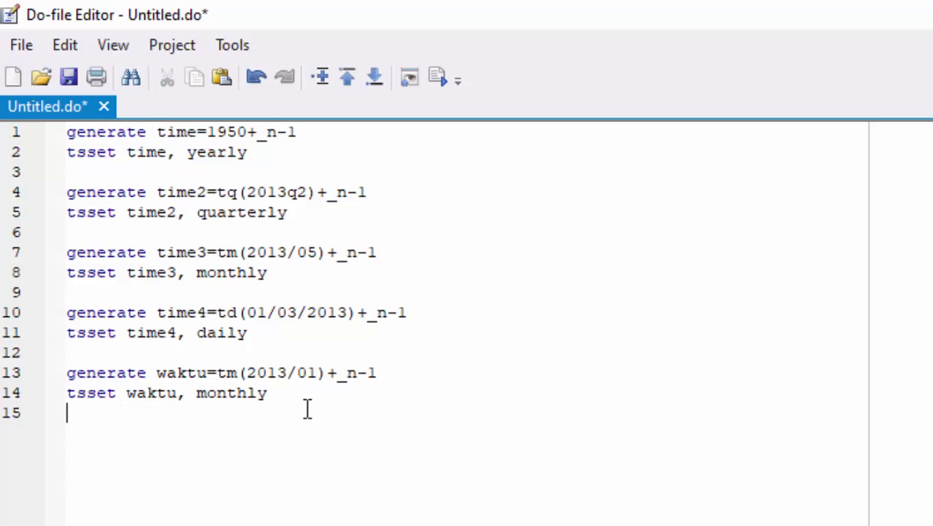
Step: Execute only the two waktu lines of the do-file and check the monthly tsset output in the main results window
left_click_drag(278, 394, 56, 376)
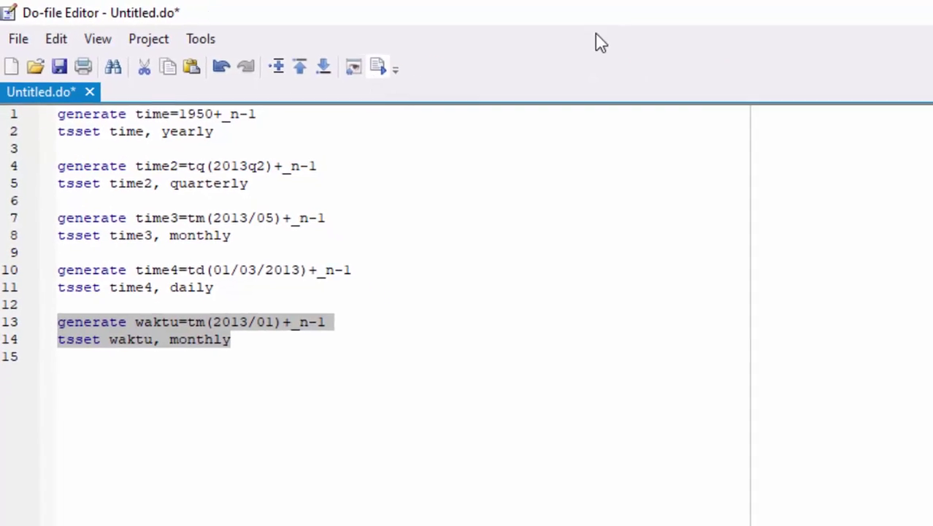
mouse_move(652, 512)
left_click(544, 460)
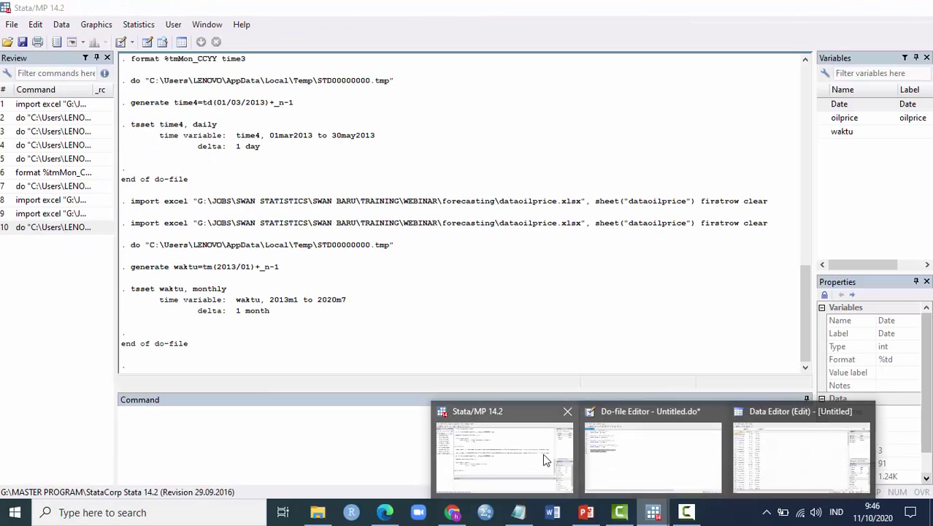
left_click_drag(277, 316, 110, 283)
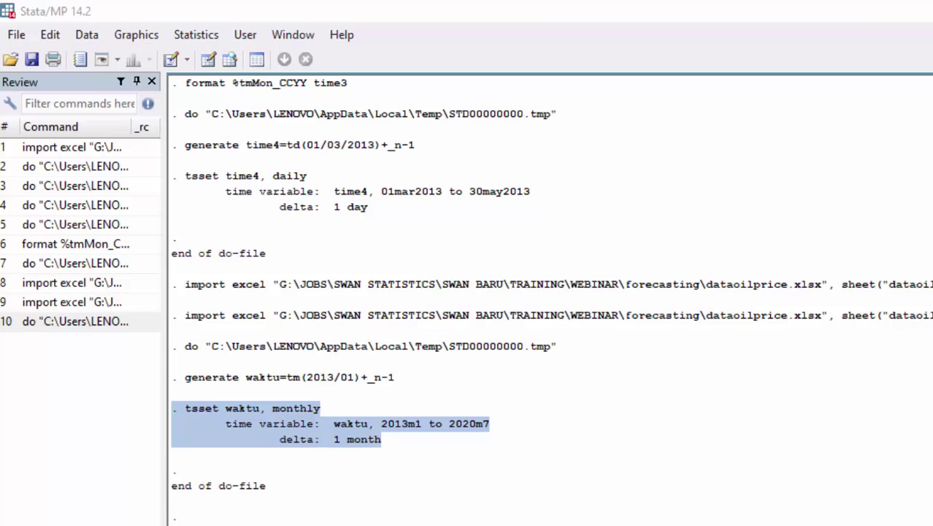
Step: Display the waktu variable in the data editor with the monthly format styled like Apr 2009 (%tmMon_CCYY)
key("ctrl+8")
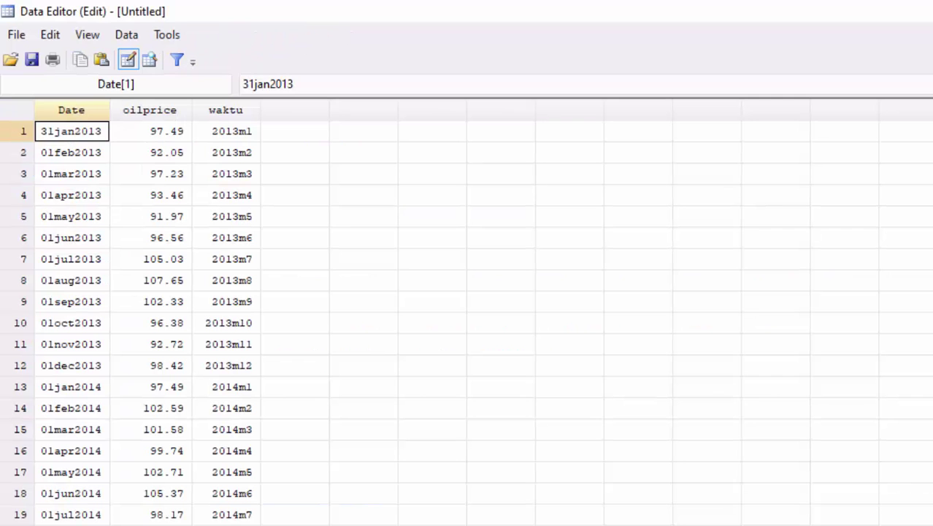
left_click(240, 130)
left_click(239, 195)
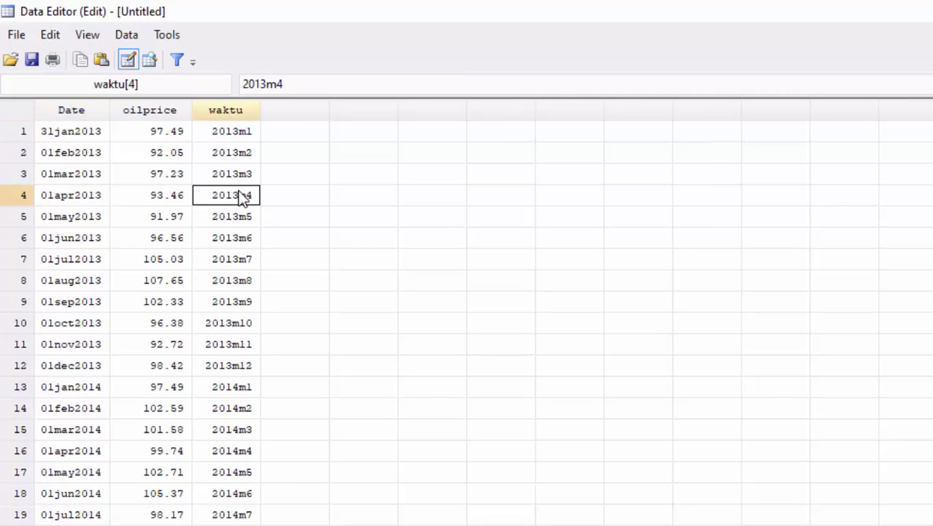
left_click(239, 132)
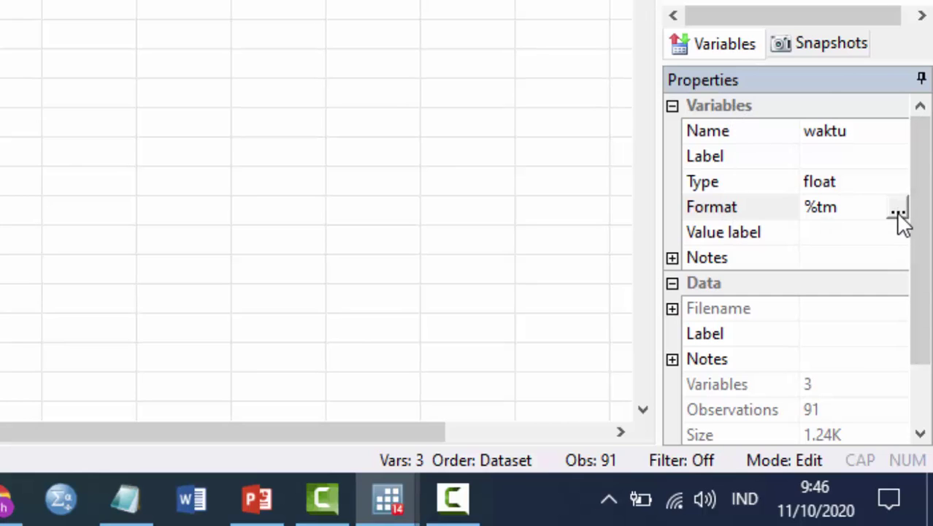
left_click(899, 212)
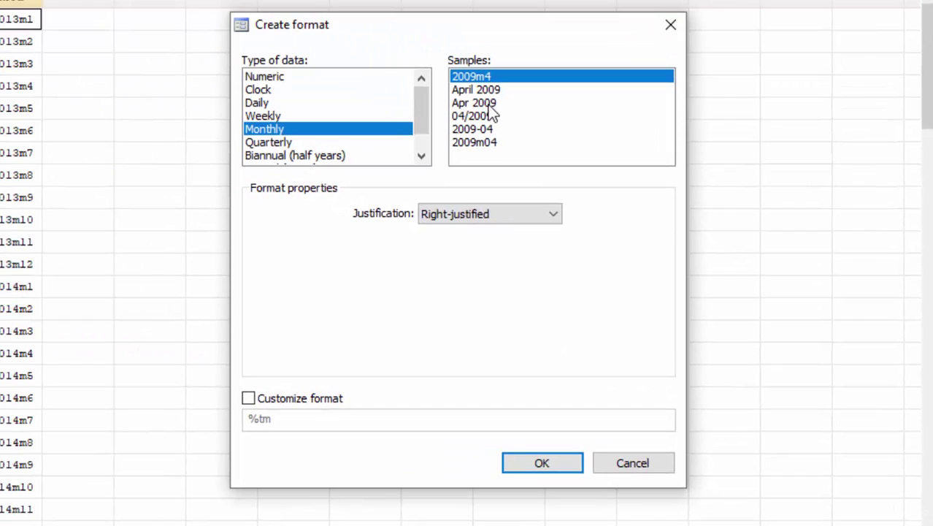
left_click(489, 103)
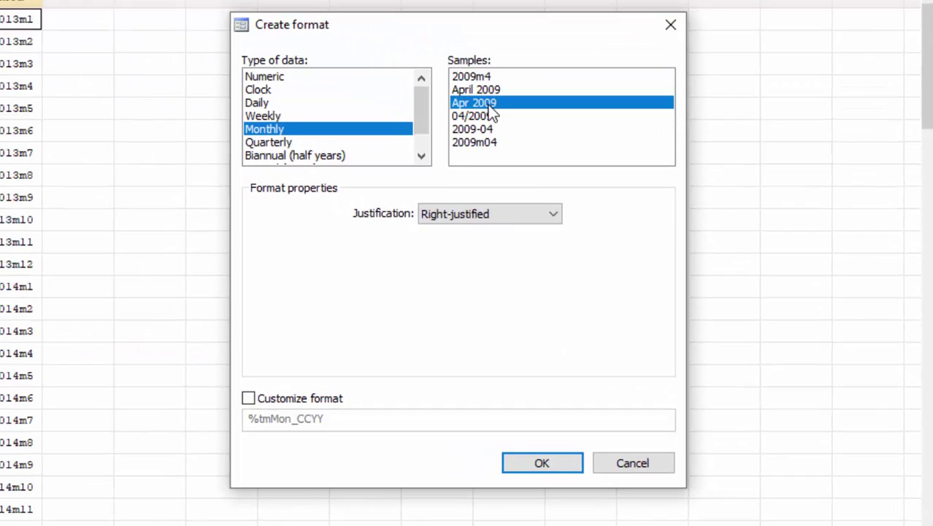
left_click(554, 461)
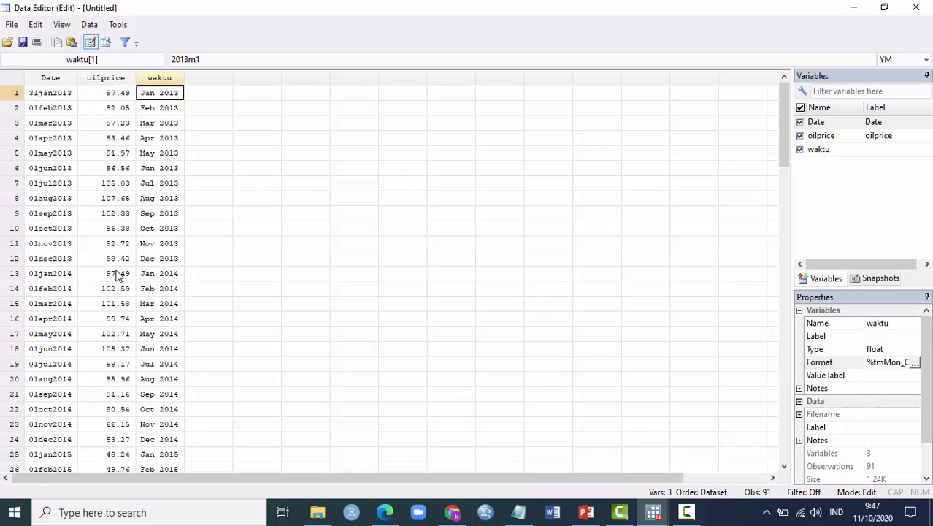
Step: Return to the do-file and begin a twoway command below the tsset waktu line
left_click(660, 515)
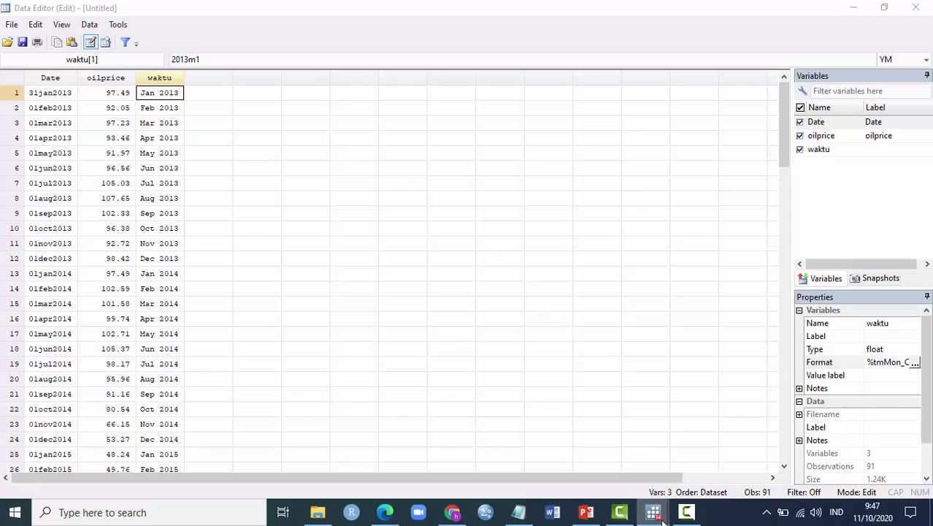
left_click(634, 453)
left_click(161, 223)
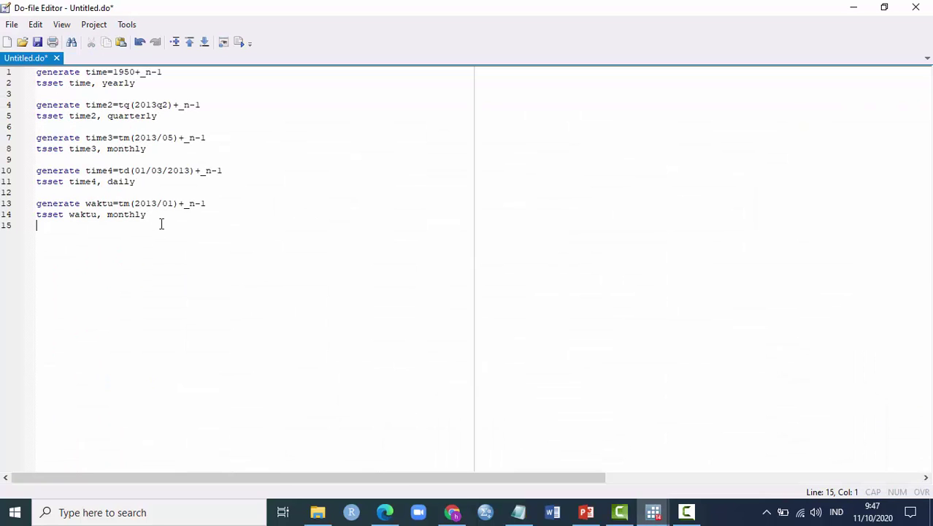
key("Return")
key("Return")
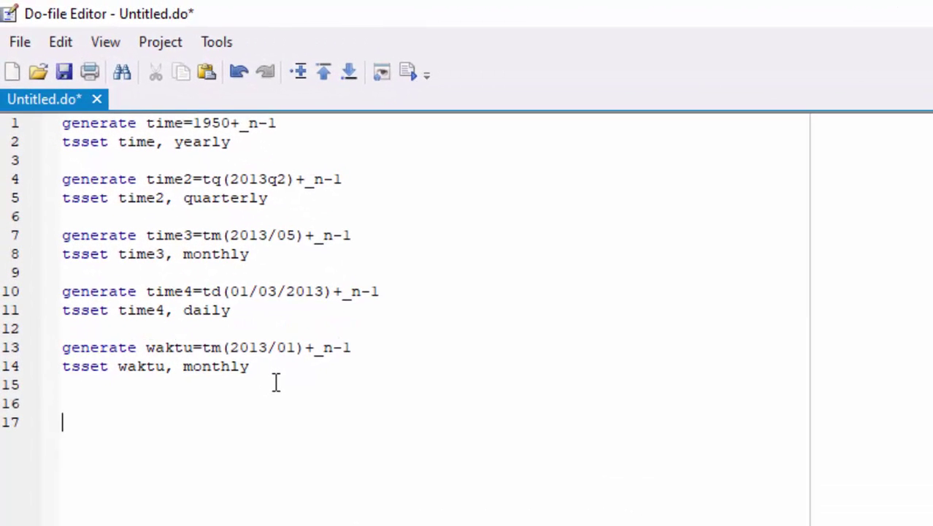
type("twoway")
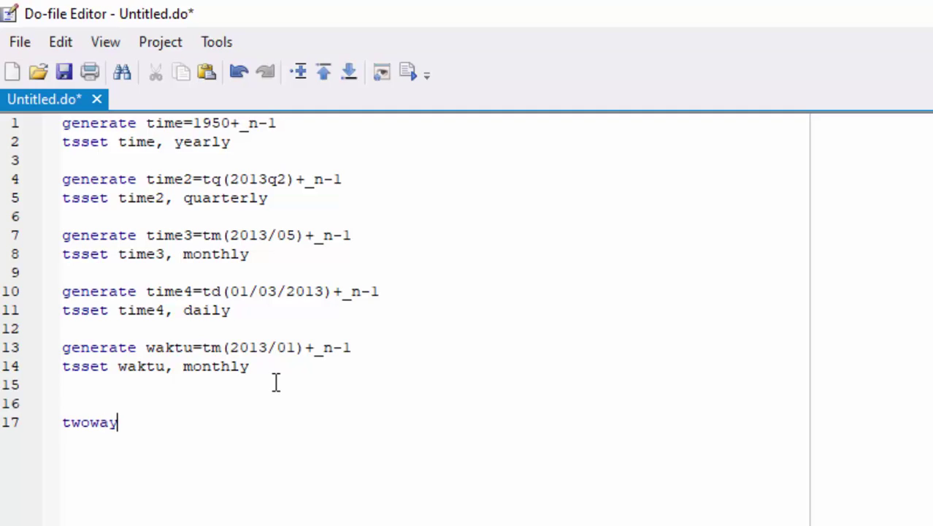
Step: Extend the new command to twoway(tsline and remove the extra blank line so it sits on line 16
type("(ts;i")
key("Home")
key("BackSpace")
left_click(204, 411)
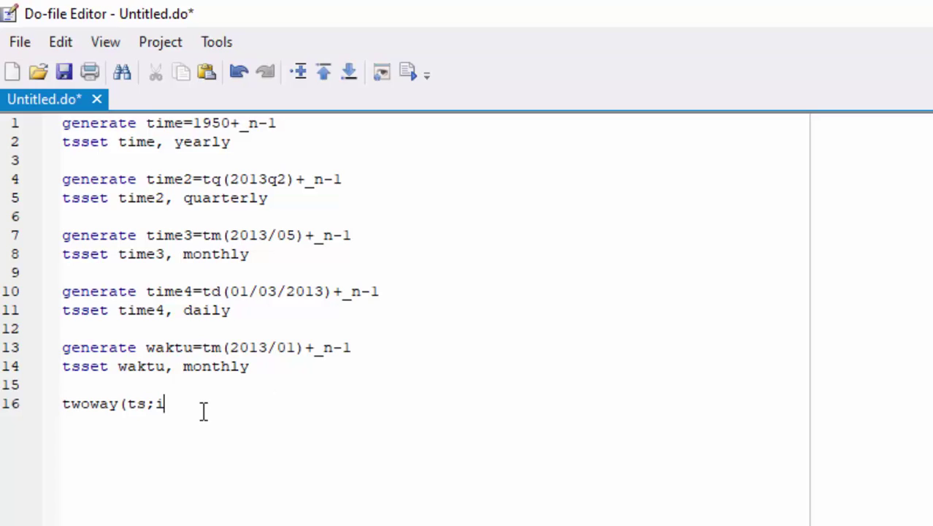
key("BackSpace")
key("BackSpace")
type("line")
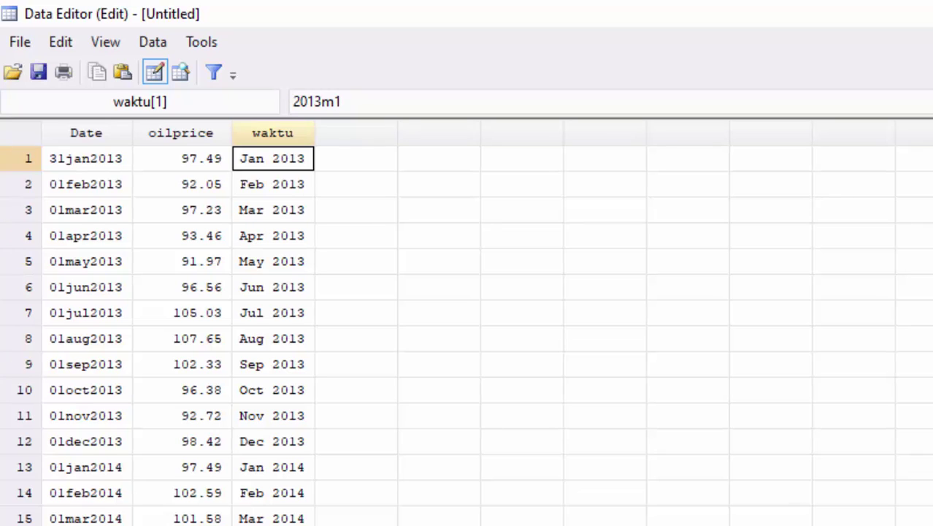
Step: Complete line 16 as twoway(tsline oilprice) and execute only that line to plot the series
key("alt+Tab")
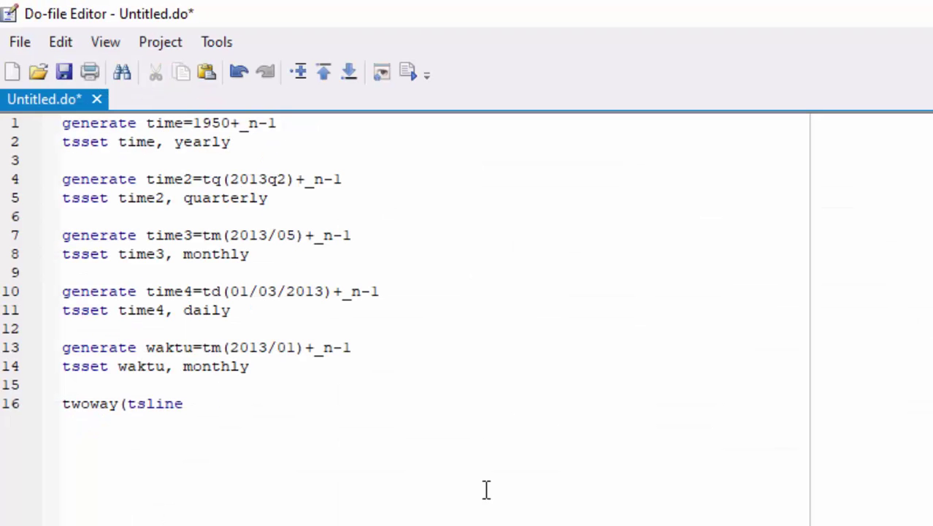
type("oilpri")
type("ce")
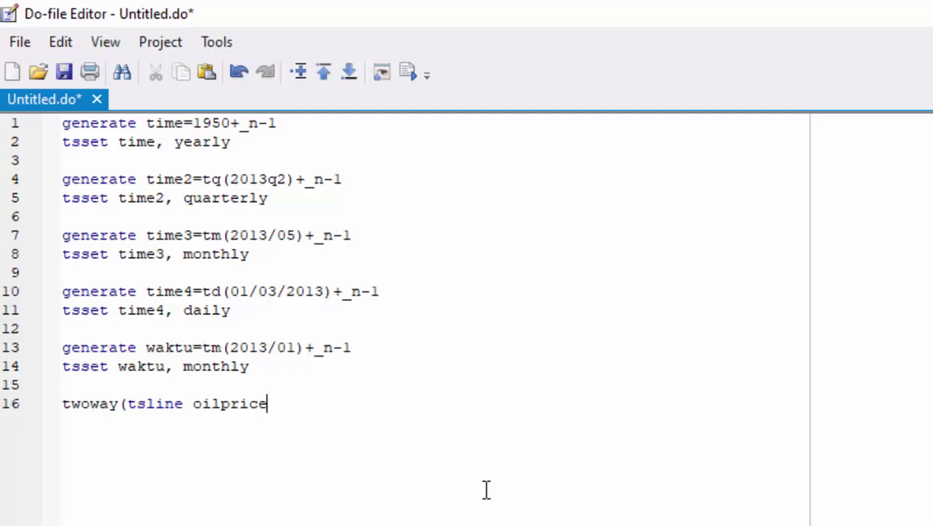
type(")")
left_click_drag(324, 411, 39, 406)
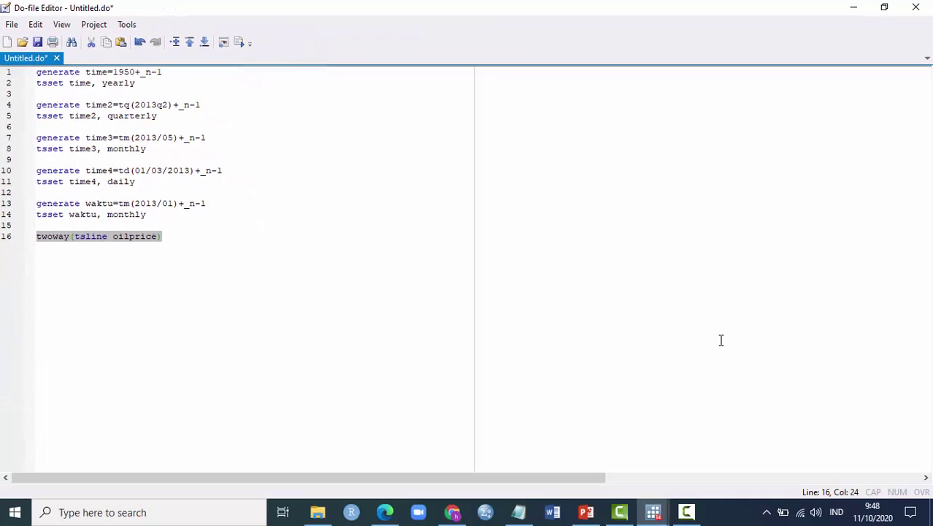
left_click(667, 519)
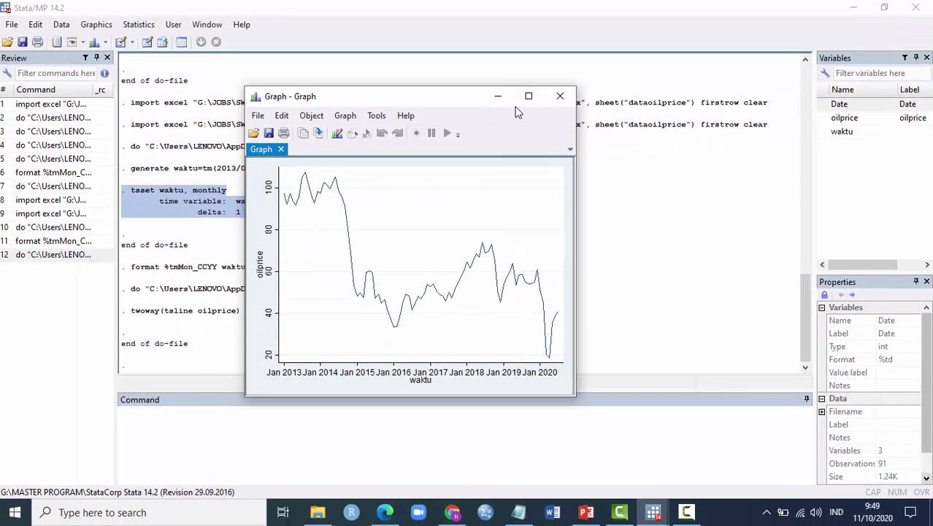
Step: Maximize the graph window, start the Graph Editor and open the properties of the oilprice line
left_click(528, 96)
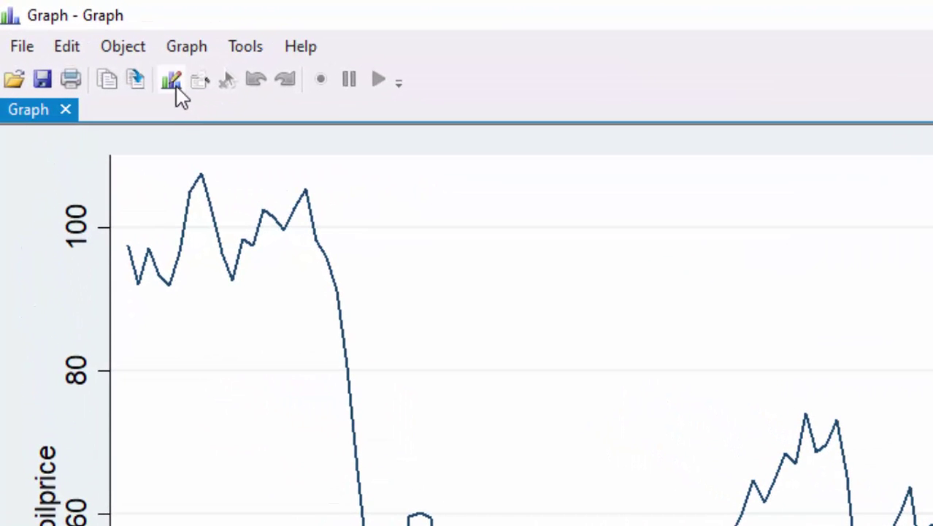
left_click(175, 85)
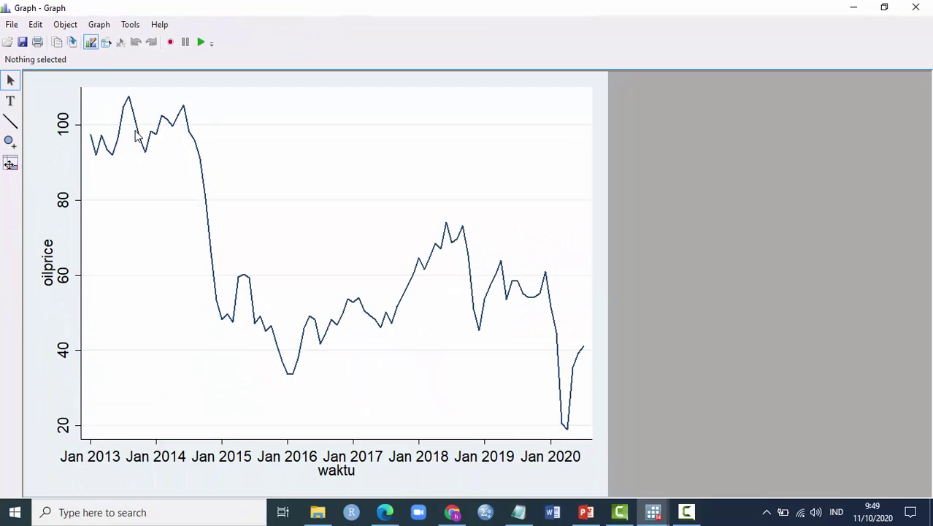
double_click(194, 141)
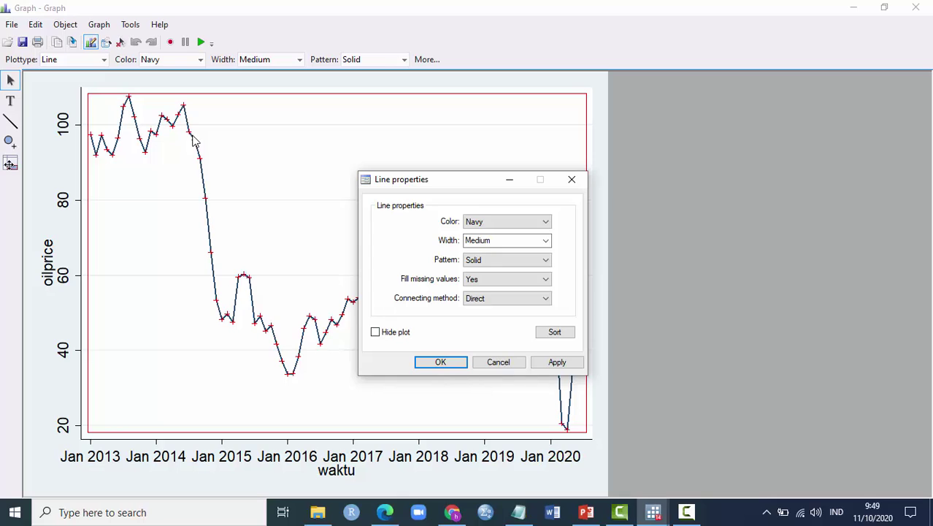
Step: Try the Connected, Bar and Spike plot types on the oilprice series and return it to Line
left_click(105, 60)
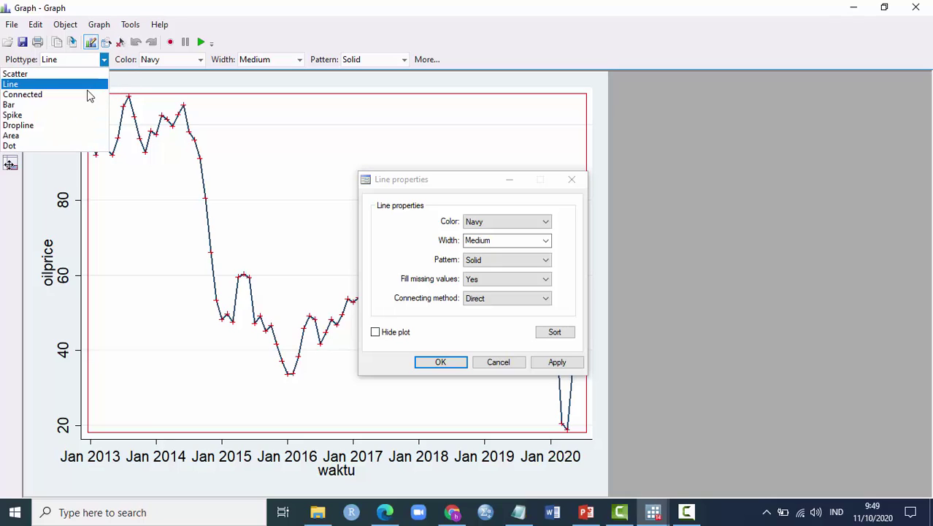
left_click(67, 101)
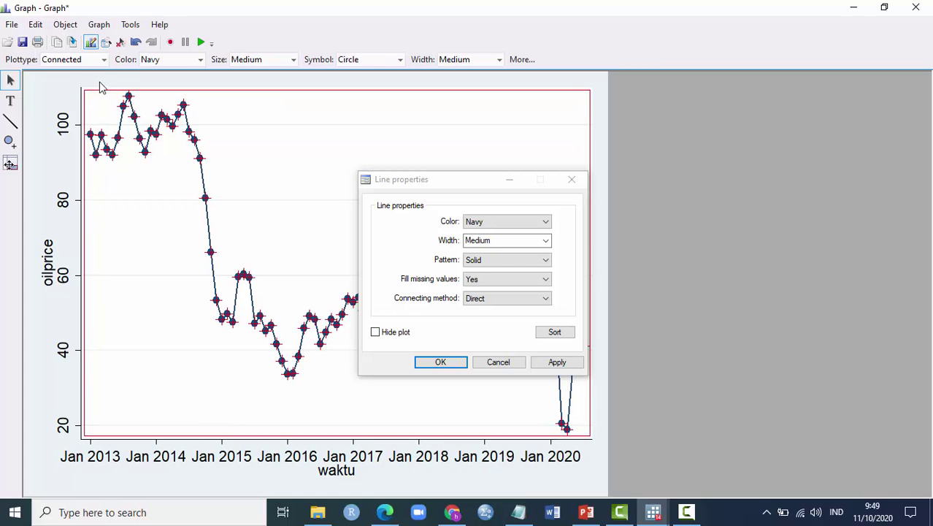
left_click(103, 60)
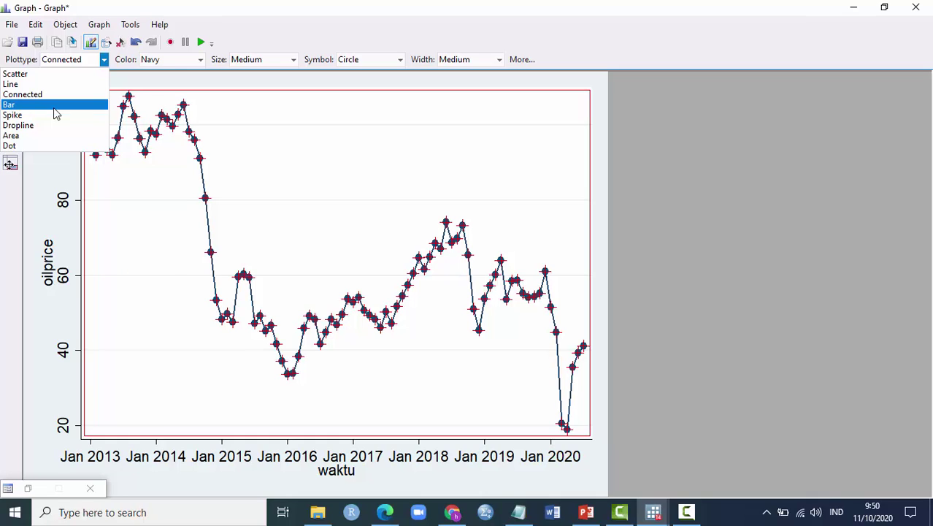
left_click(54, 107)
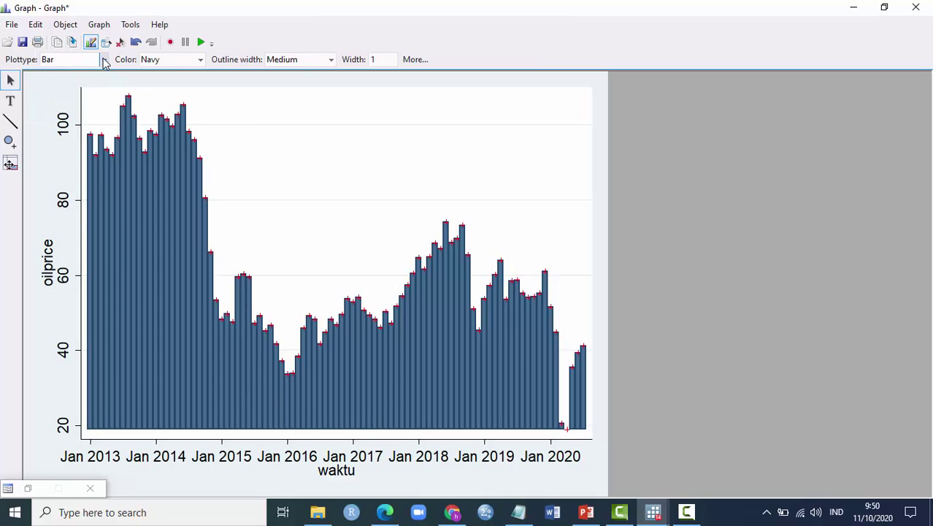
left_click(103, 60)
left_click(63, 116)
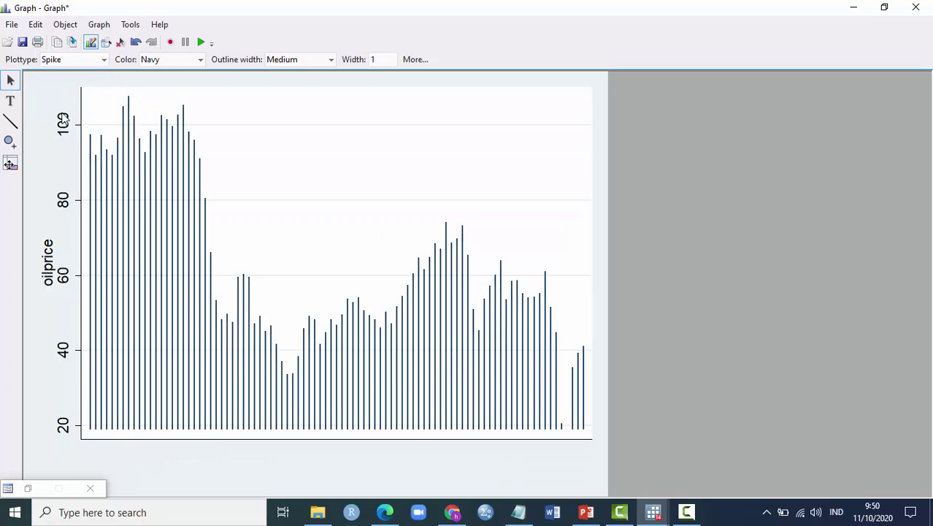
left_click(104, 60)
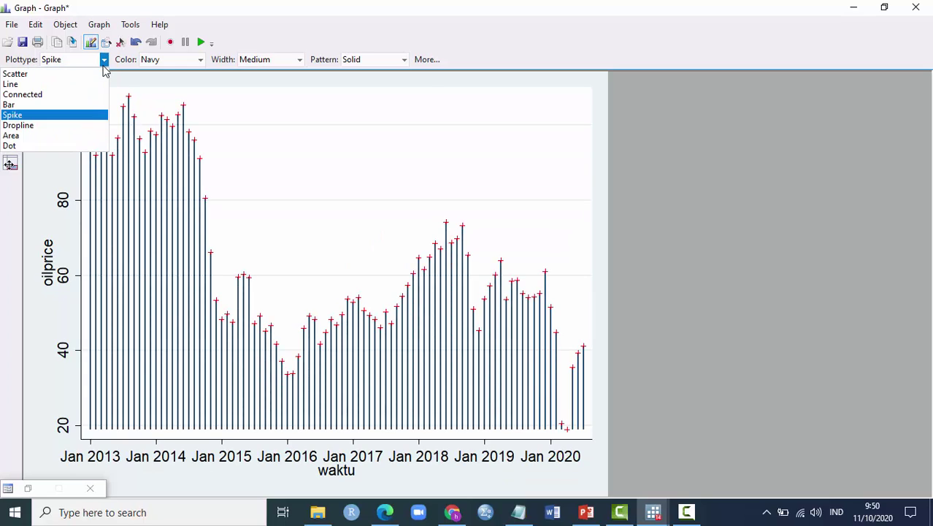
left_click(32, 86)
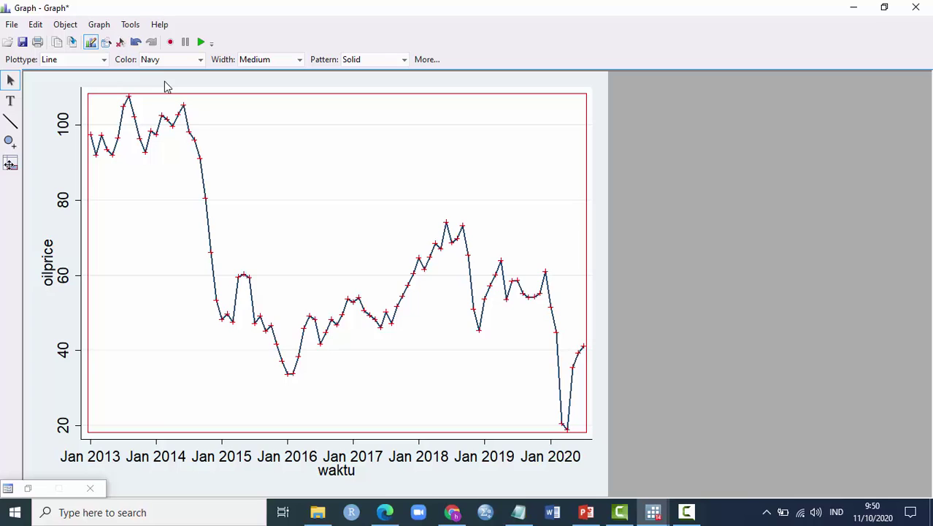
Step: Set the oilprice line's color to Red and its width to Thick
left_click(200, 62)
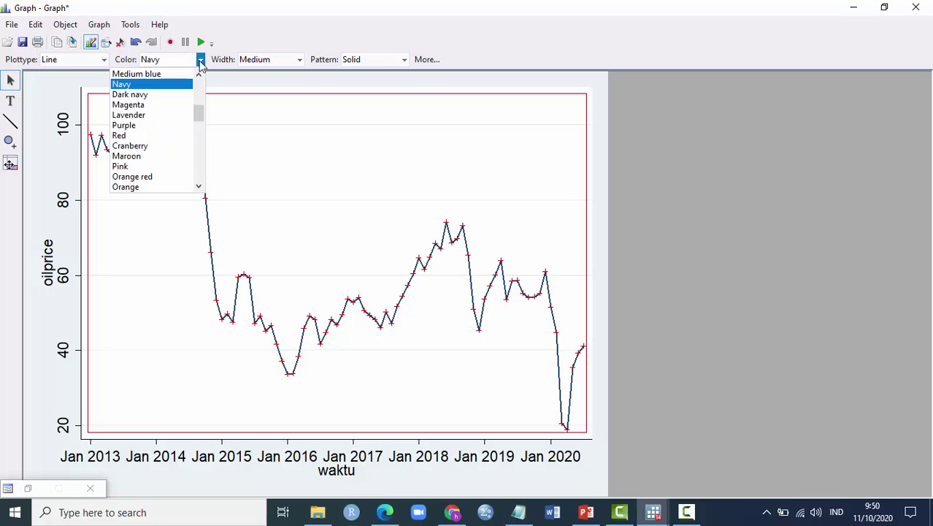
left_click(158, 140)
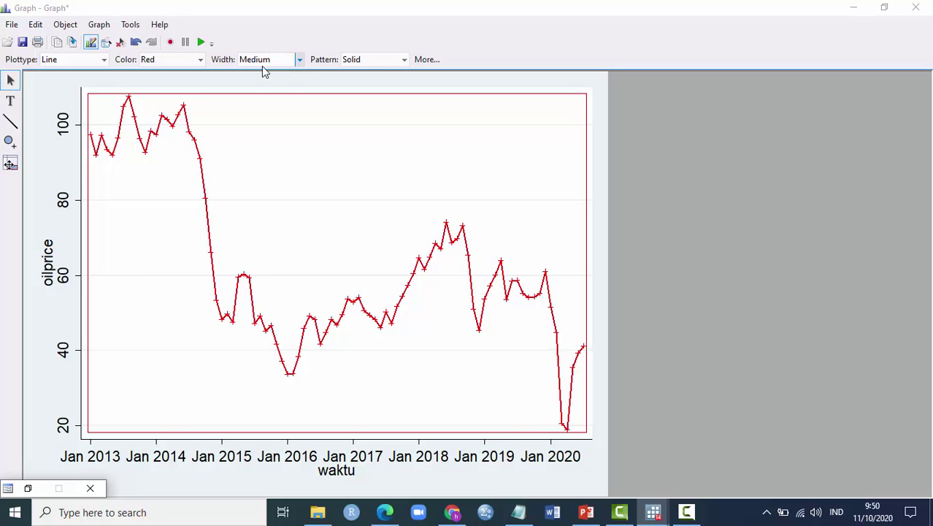
left_click(299, 59)
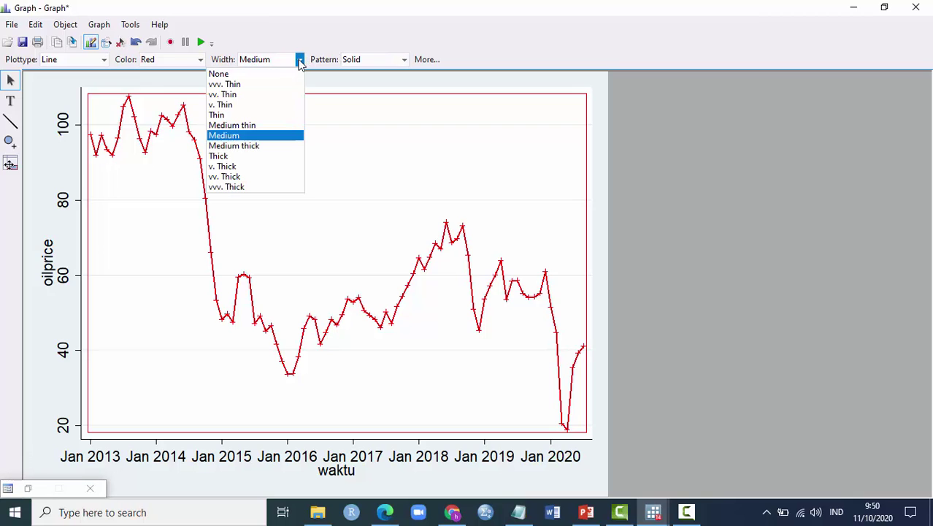
left_click(253, 158)
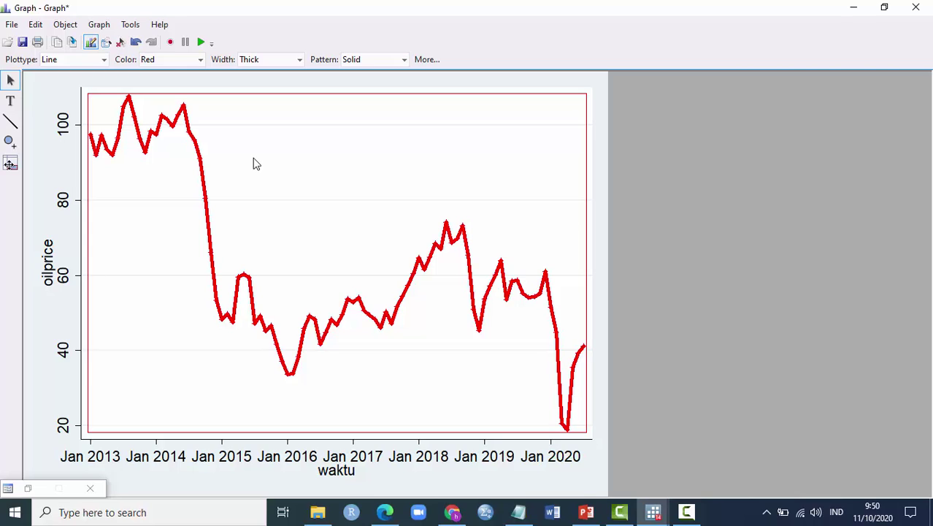
Step: Try the Dash dot pattern on the oilprice line and restore the Solid pattern
left_click(403, 61)
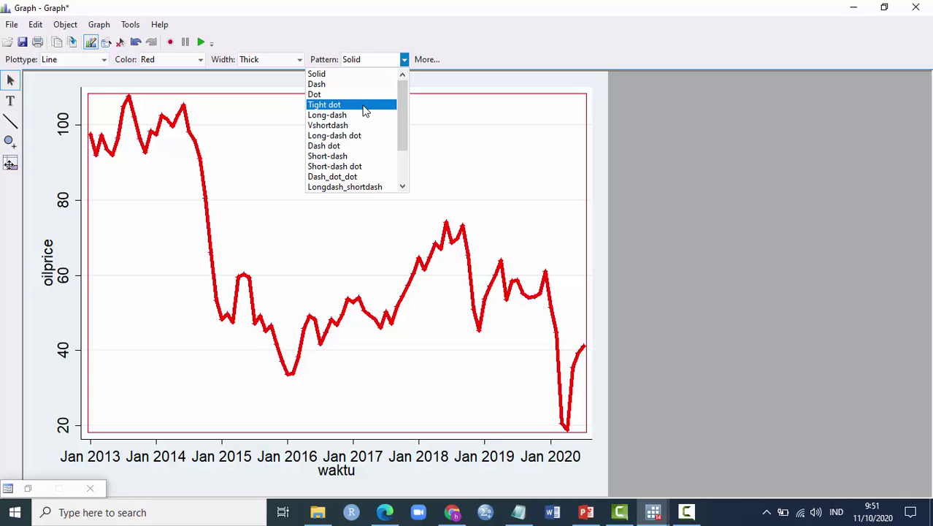
left_click(345, 146)
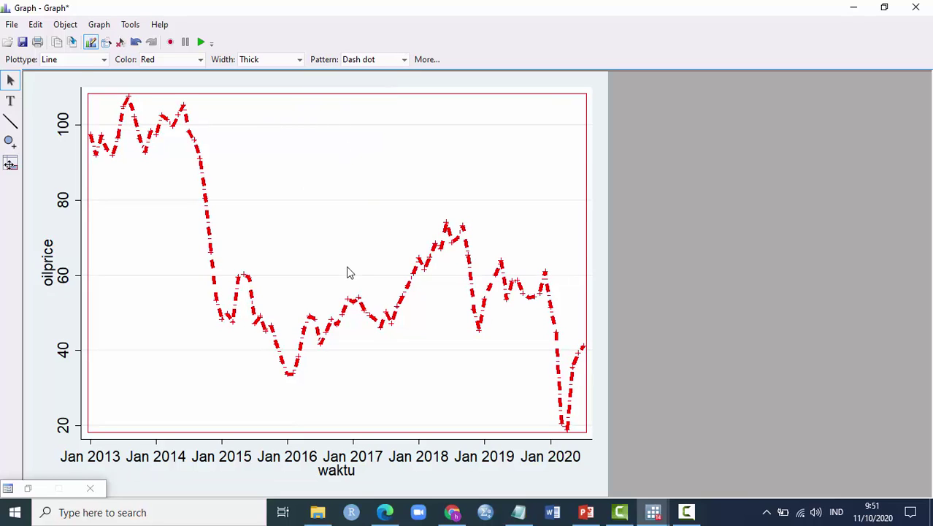
left_click(403, 60)
left_click(343, 74)
Step: Add the command ac oilprice to the do-file below the twoway line, run only that line, and minimize the resulting graph
left_click(653, 512)
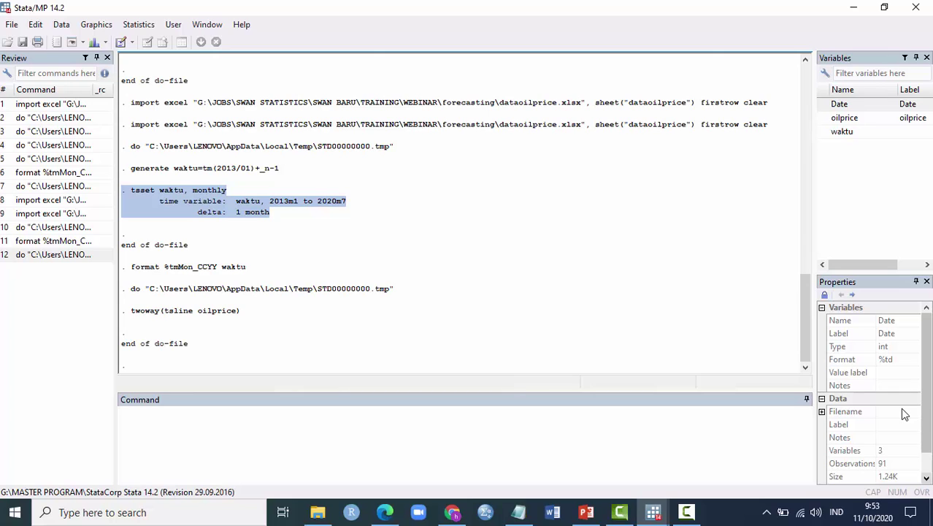
left_click(660, 515)
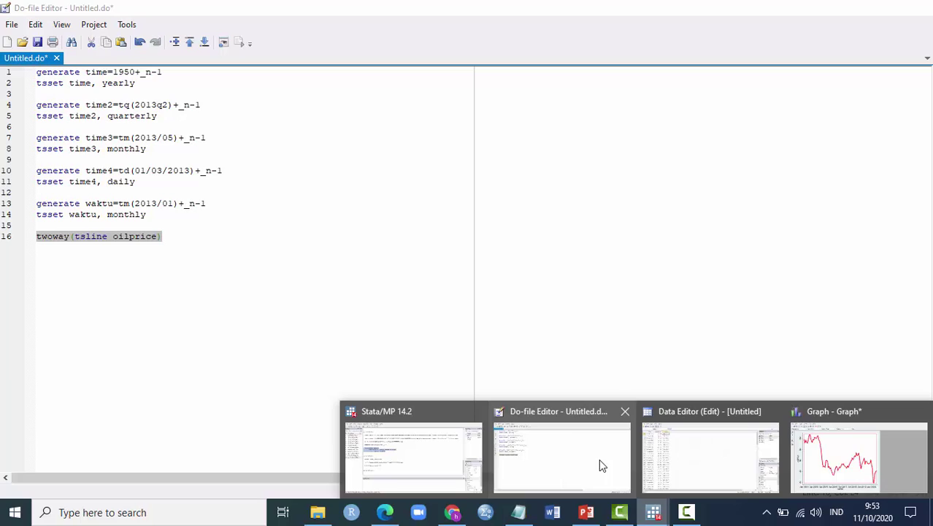
left_click(599, 461)
key("Return")
key("Return")
key("Return")
left_click(75, 261)
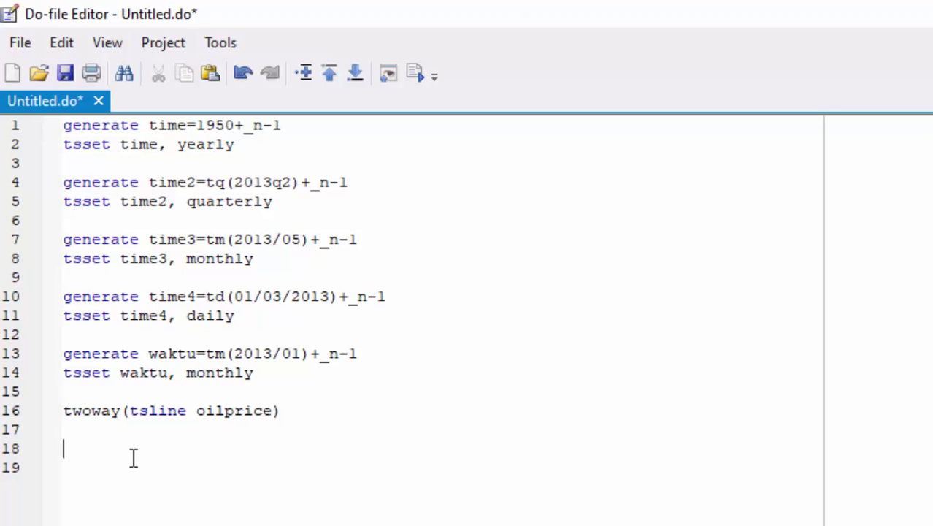
type("ac oilprice")
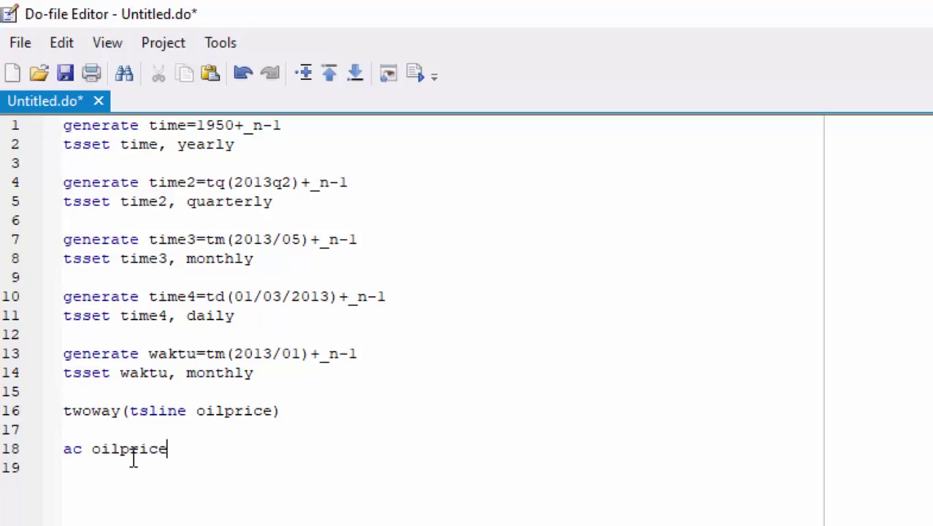
left_click_drag(160, 460, 36, 451)
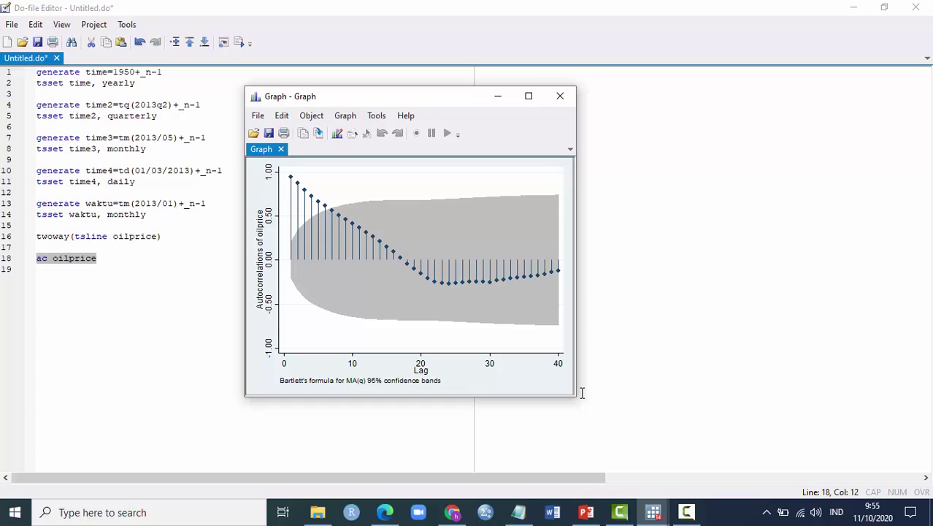
left_click(497, 96)
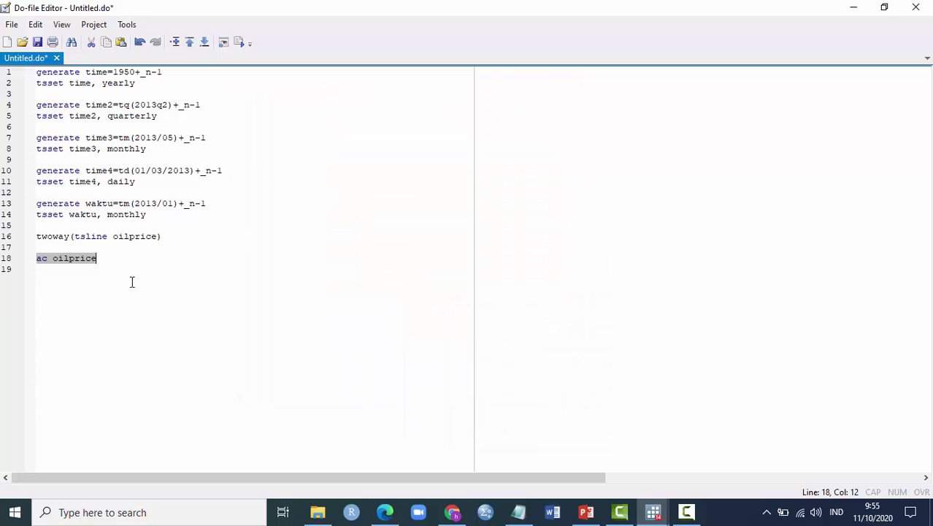
Step: Add the command pac oilprice on line 20 of the do-file and run only that line to plot the partial autocorrelations
left_click(135, 256)
key("Return")
key("Return")
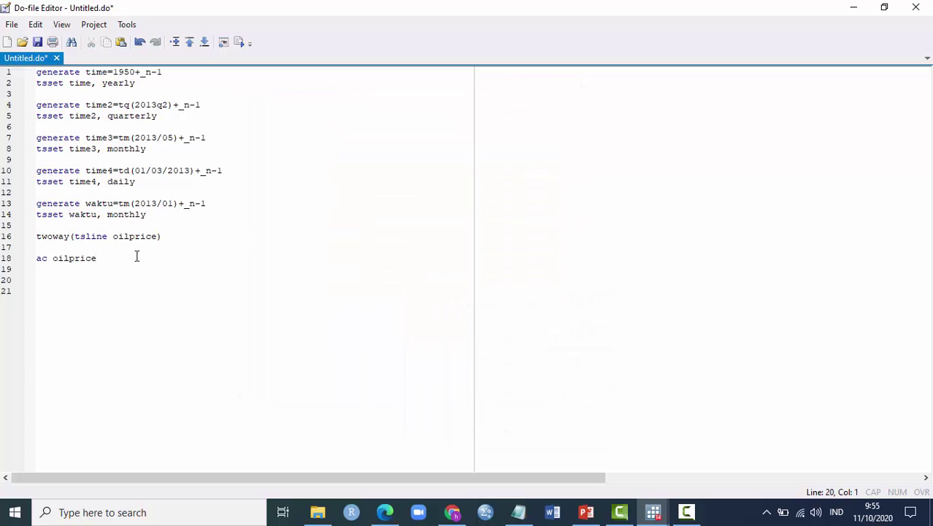
type("pa")
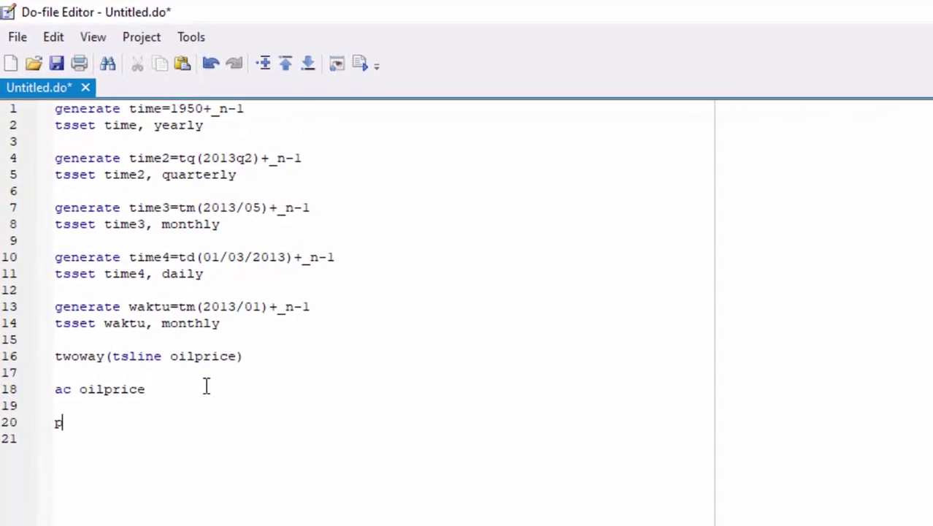
type("c ")
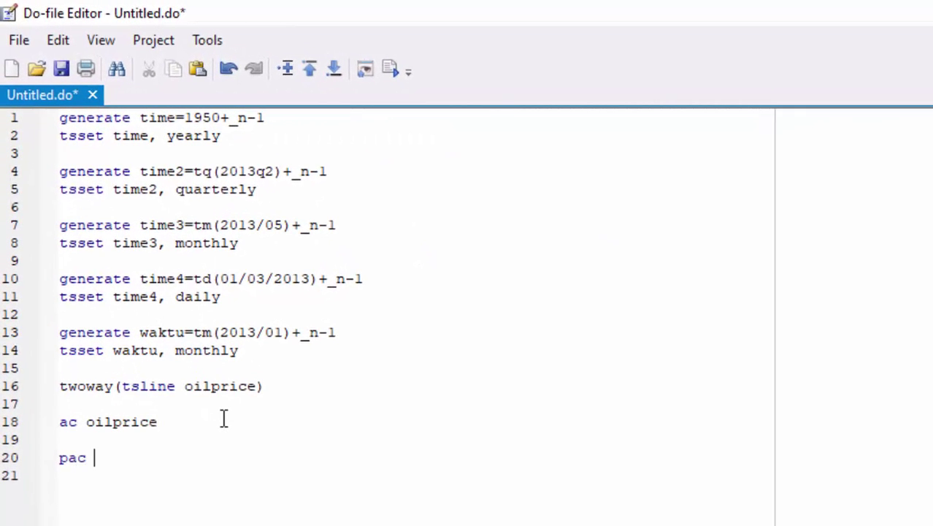
type("oilprice")
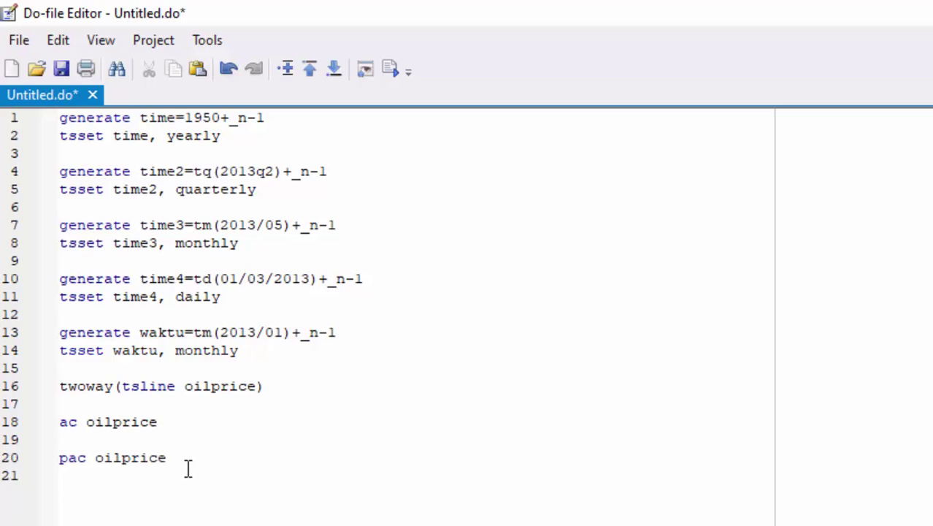
left_click_drag(188, 466, 34, 460)
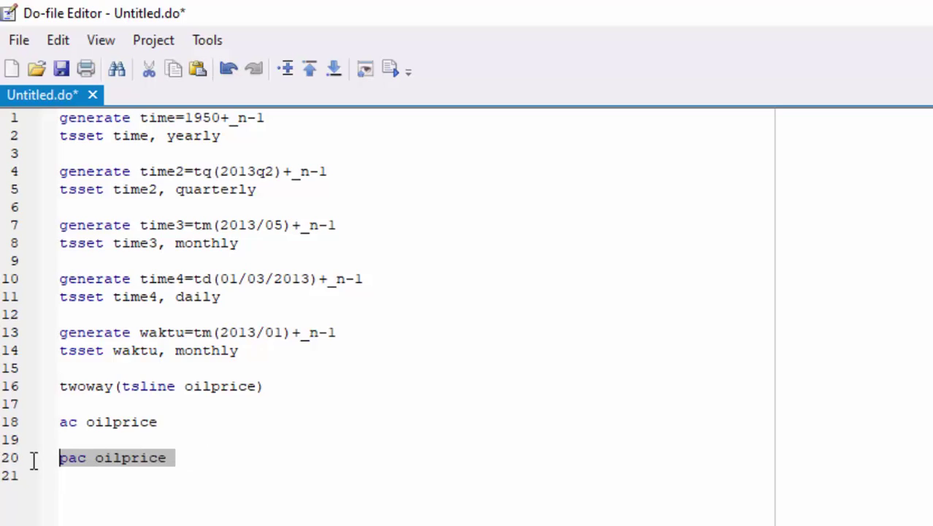
left_click(389, 69)
key("ctrl+d")
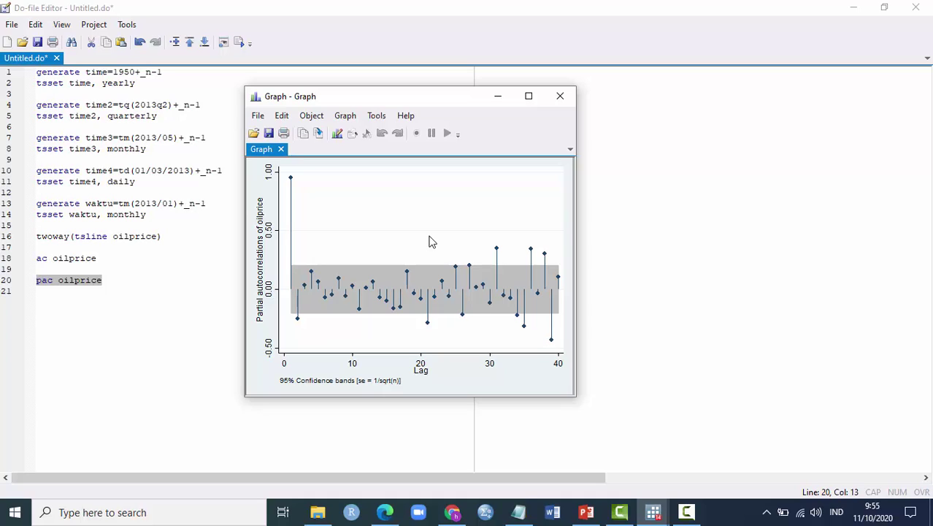
Step: Add generate difoilprice=D1.oilprice on line 23 of the do-file and run it to create the first-differenced series
left_click(129, 280)
key("Return")
key("Return")
key("Return")
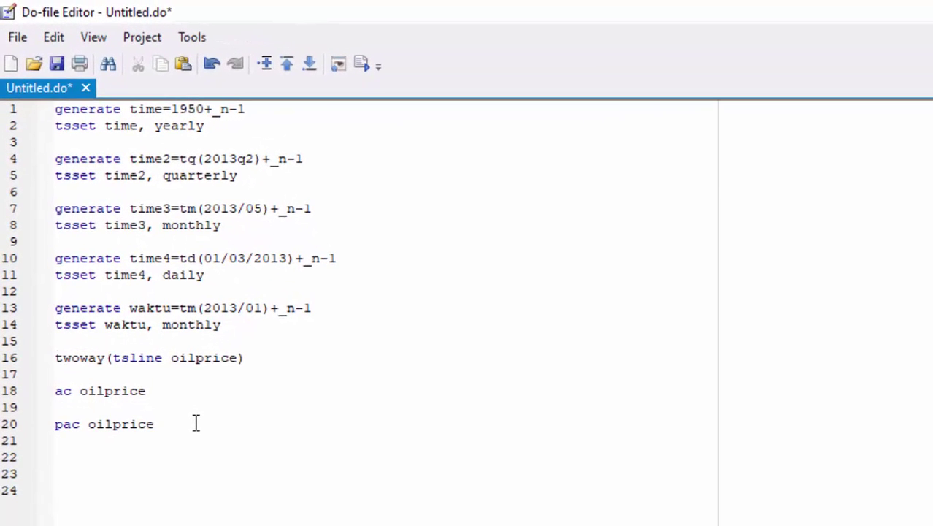
type("generate")
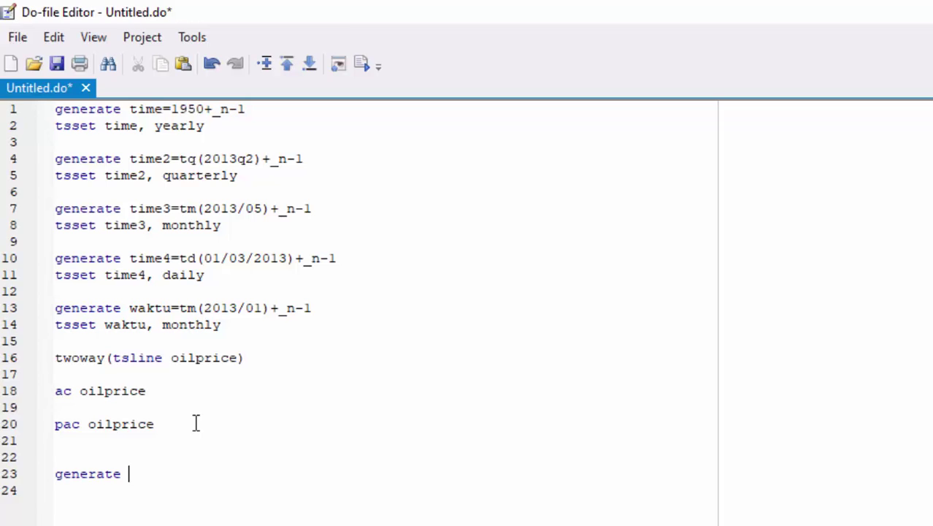
type(" difoilprice")
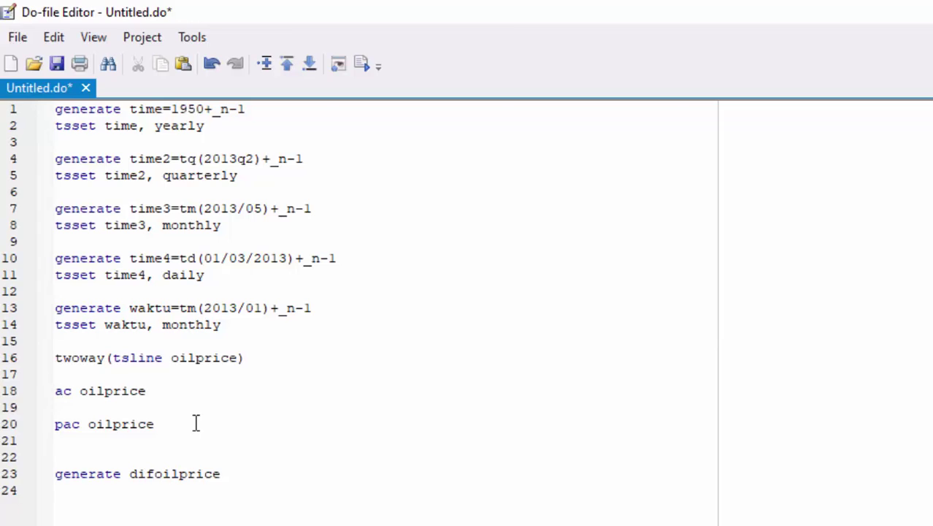
type("=D1")
type(".oilprice")
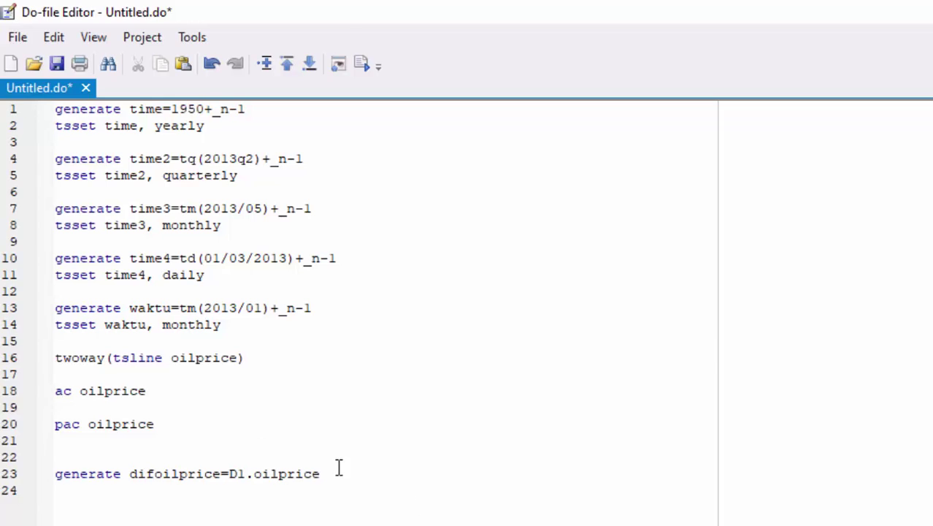
left_click_drag(337, 471, 29, 475)
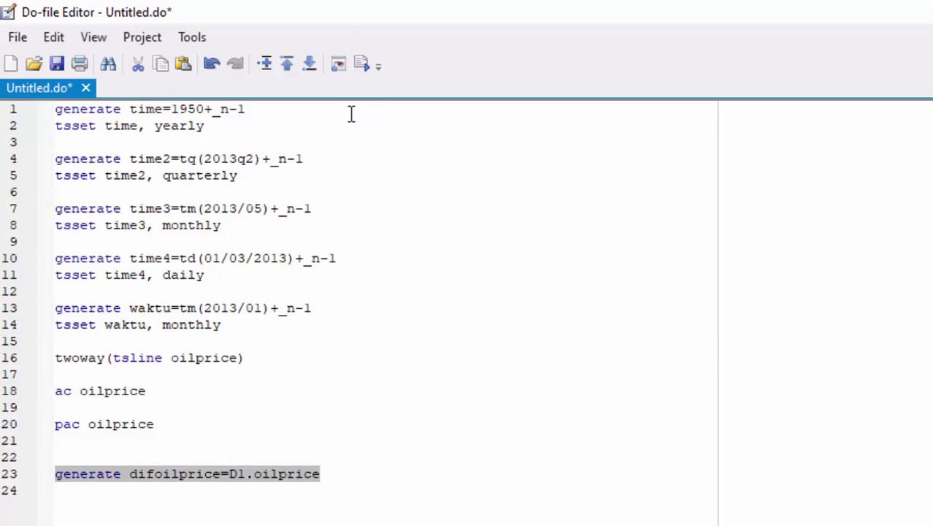
left_click(365, 66)
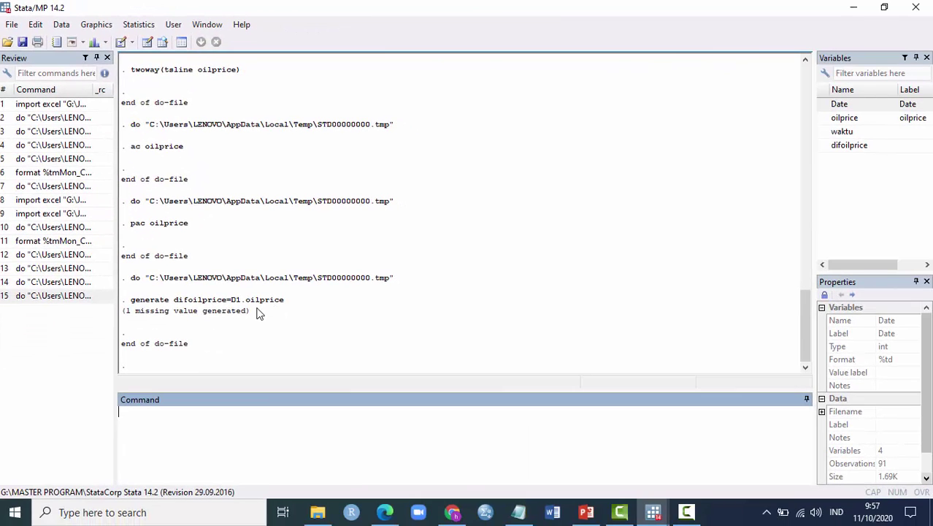
Step: Review the generate command's output and examine the difoilprice column in the Data Editor
left_click_drag(257, 314, 123, 299)
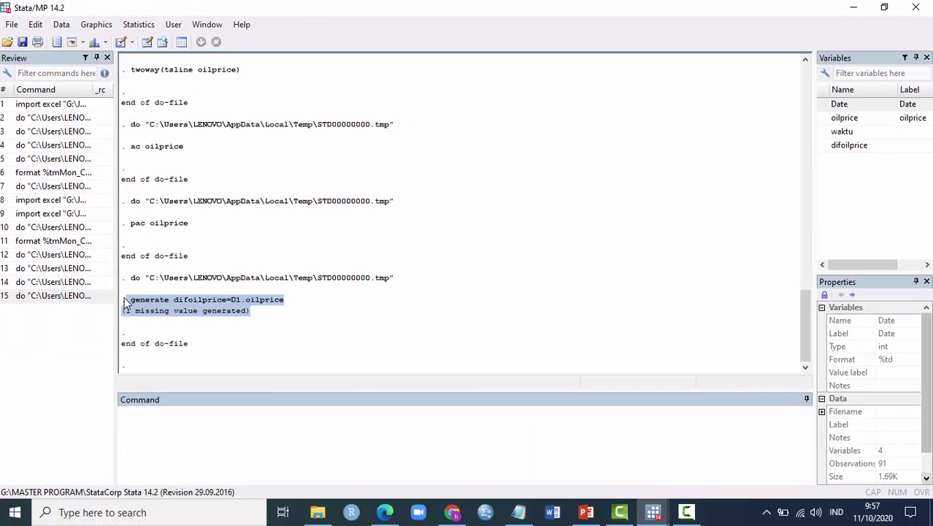
mouse_move(654, 511)
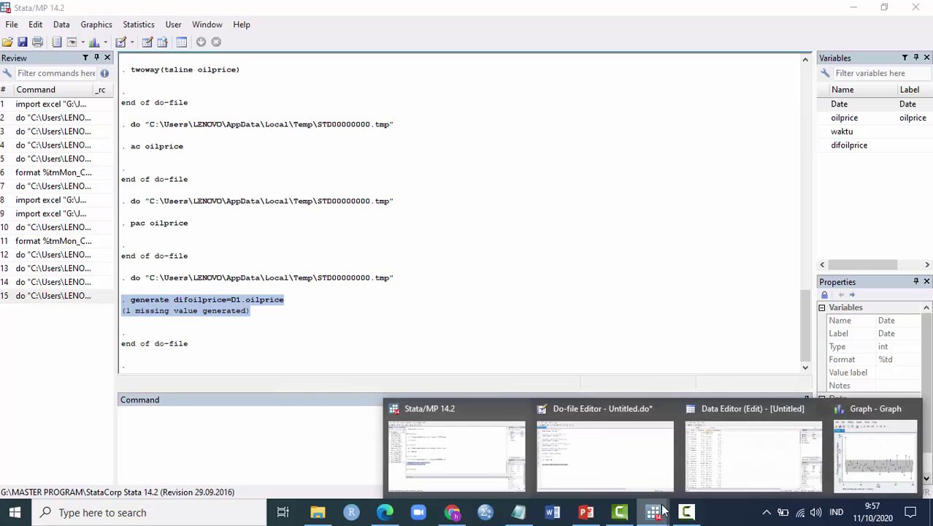
left_click(718, 428)
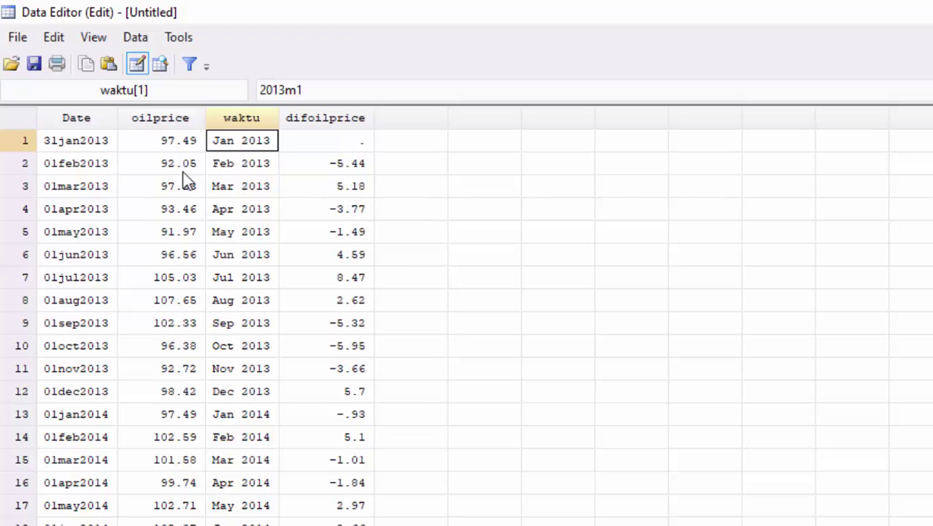
Step: Write the command twoway(tsline difoilprice) on line 25 of the do-file, reusing the variable name from the generate line
left_click(265, 314)
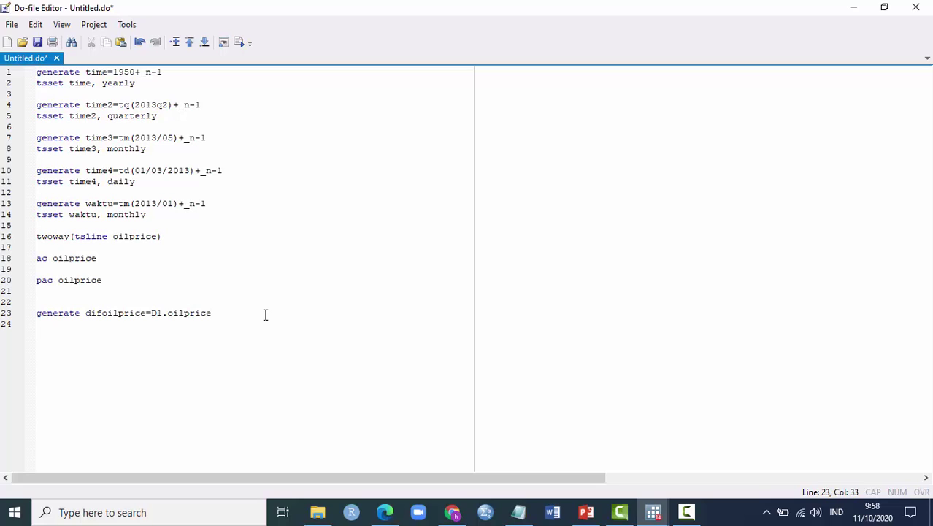
key("Return")
key("Return")
type("twow")
type("ay")
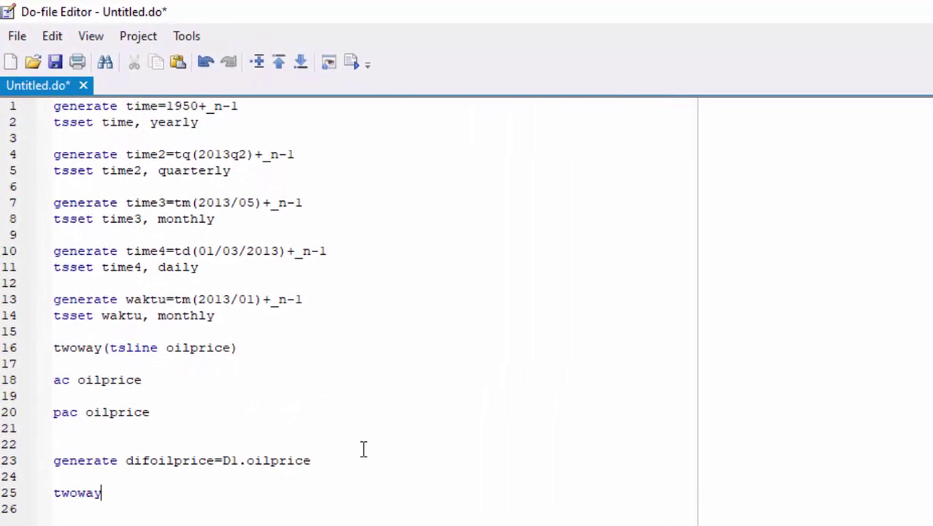
type("(tsline")
left_click_drag(218, 464, 125, 460)
key("ctrl+c")
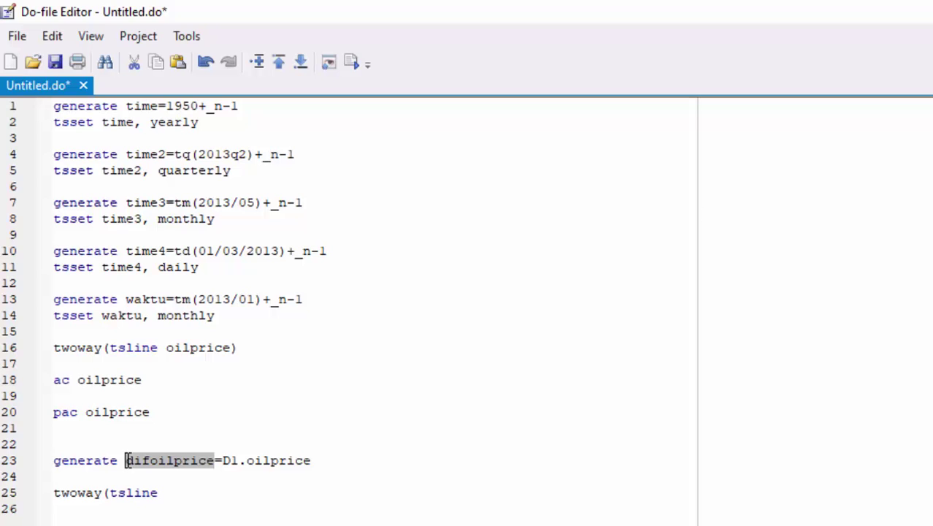
left_click(229, 508)
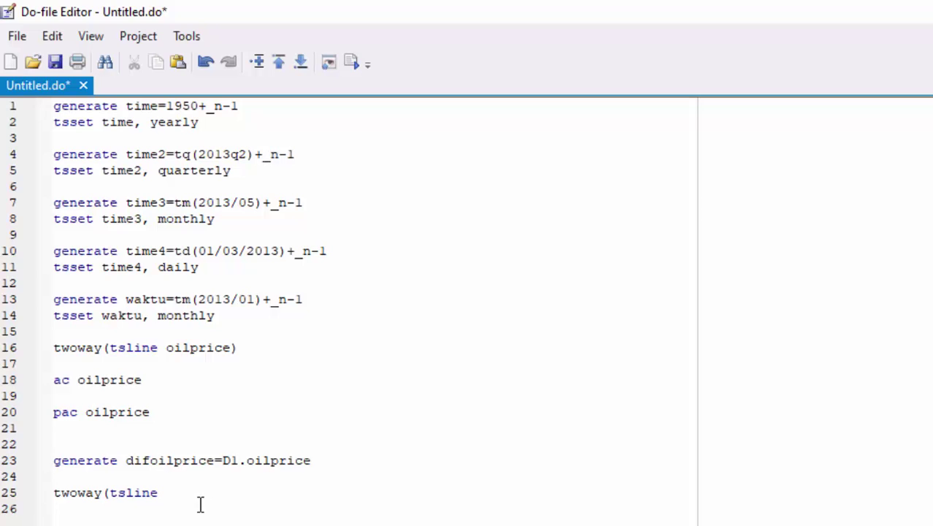
left_click(181, 495)
key("ctrl+v")
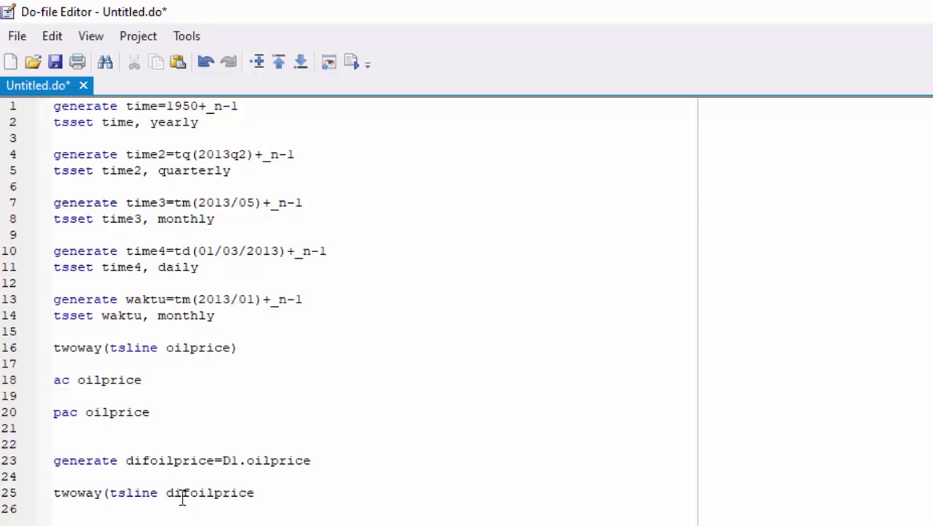
type(")")
Step: Run only the twoway(tsline difoilprice) line to plot the differenced series and minimize the graph
left_click_drag(265, 494, 29, 495)
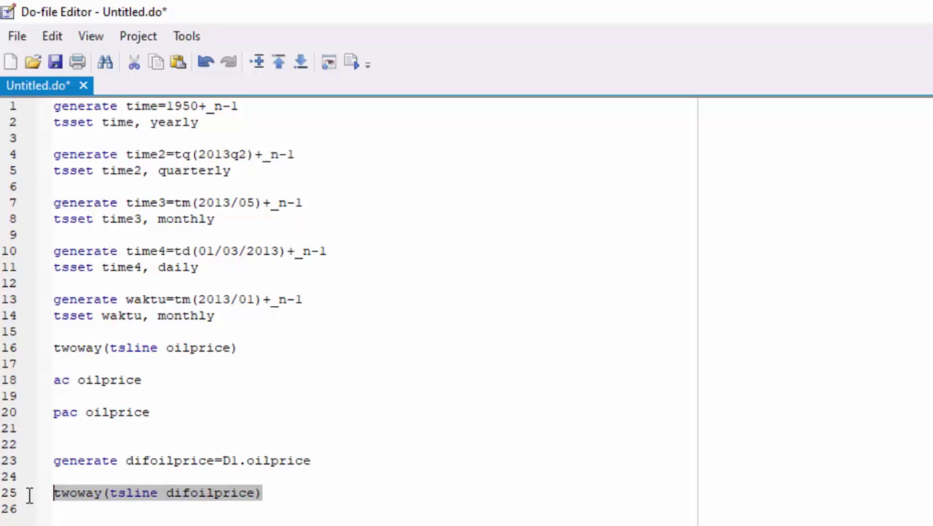
left_click(351, 62)
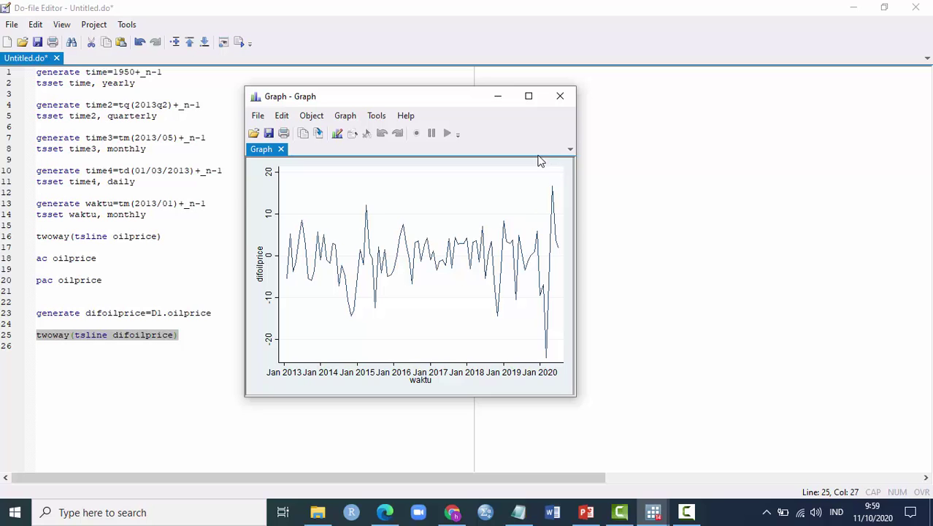
left_click(497, 96)
Step: Duplicate the twoway(tsline difoilprice) command onto line 27 of the do-file
left_click(203, 335)
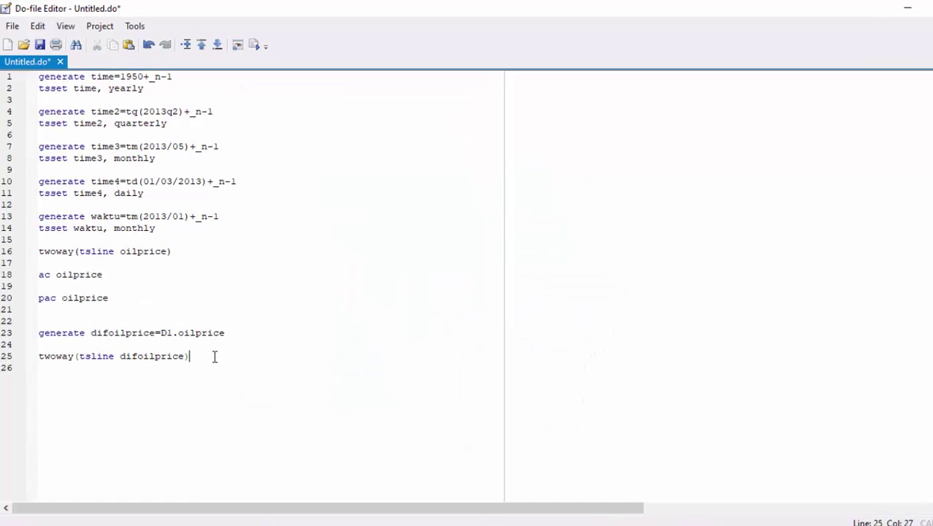
key("Return")
key("Return")
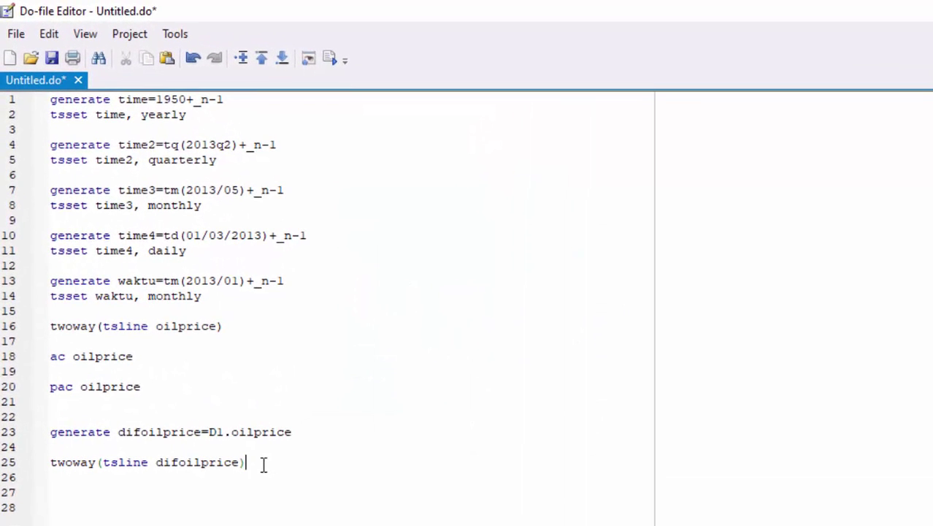
left_click_drag(263, 462, 31, 462)
key("ctrl+c")
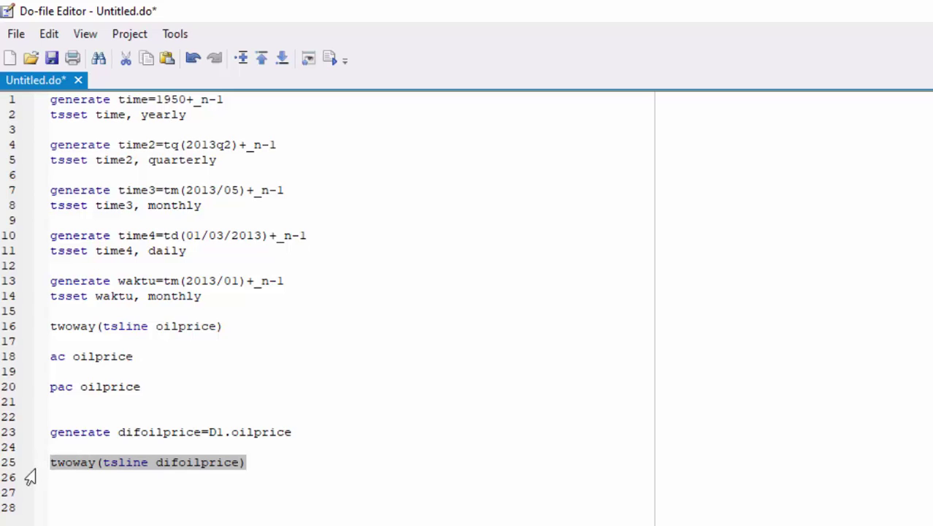
left_click(70, 491)
key("ctrl+v")
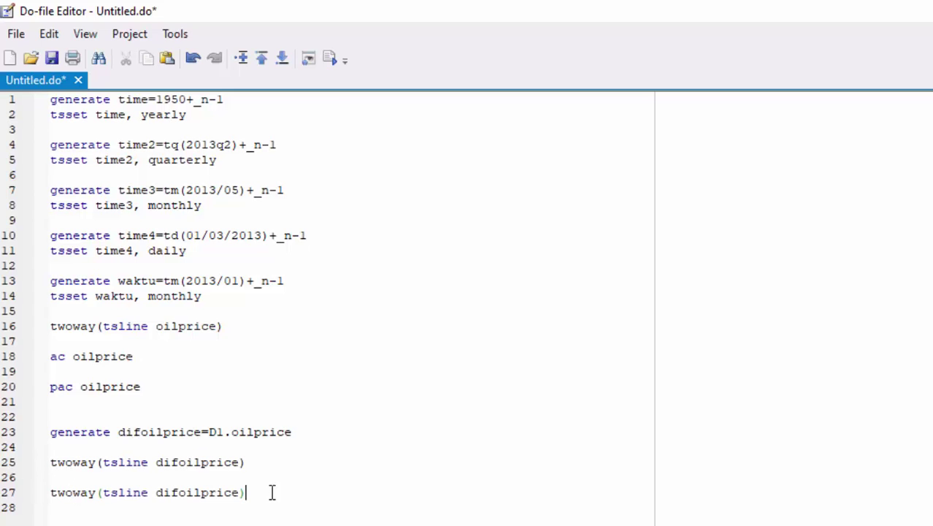
Step: Replace difoilprice with D1.oilprice in the tsline command on line 27 and select that whole line
left_click_drag(235, 492, 204, 489)
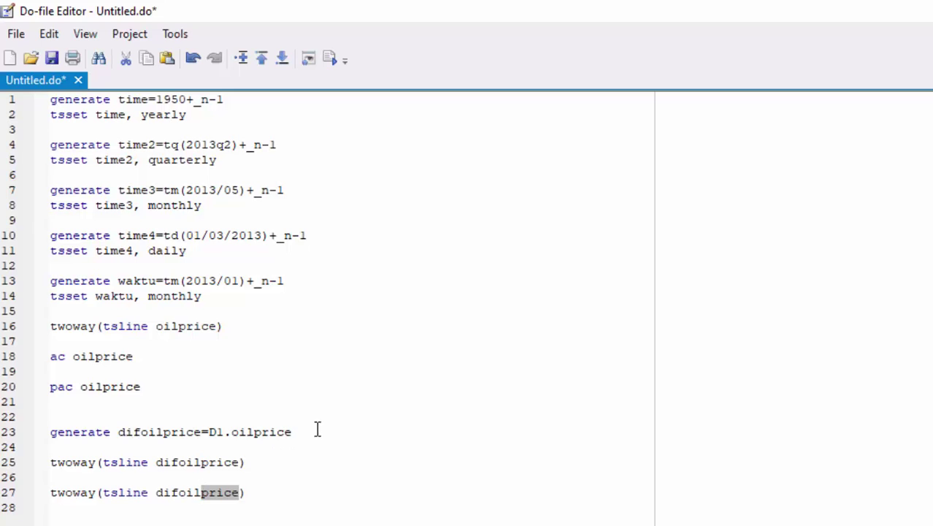
left_click_drag(290, 431, 210, 430)
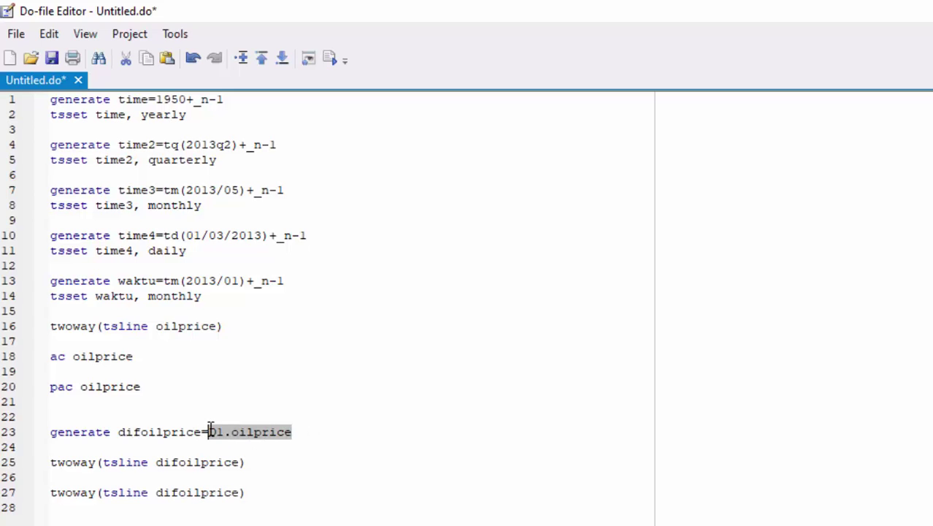
left_click(157, 492)
left_click_drag(164, 493, 50, 494)
key("ctrl+v")
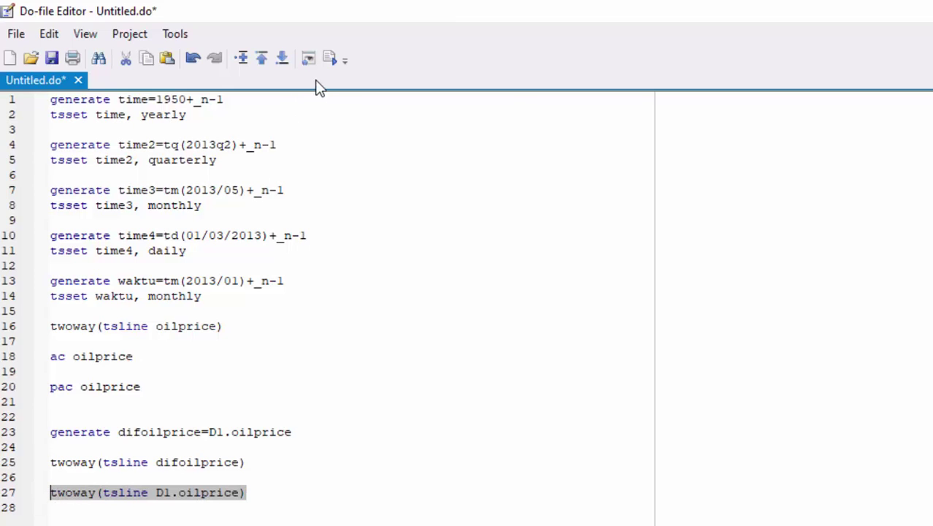
Step: Run only the twoway(tsline D1.oilprice) line and bring up the resulting graph window
left_click(329, 58)
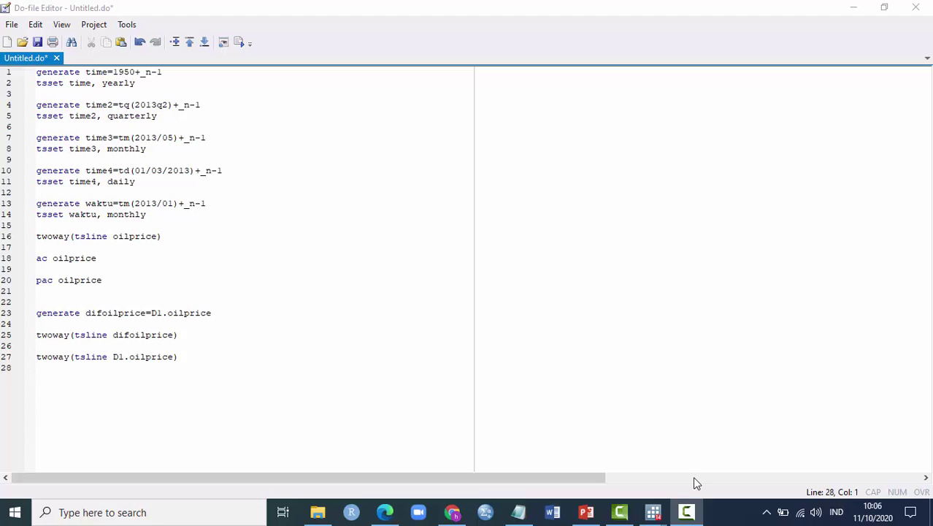
mouse_move(655, 512)
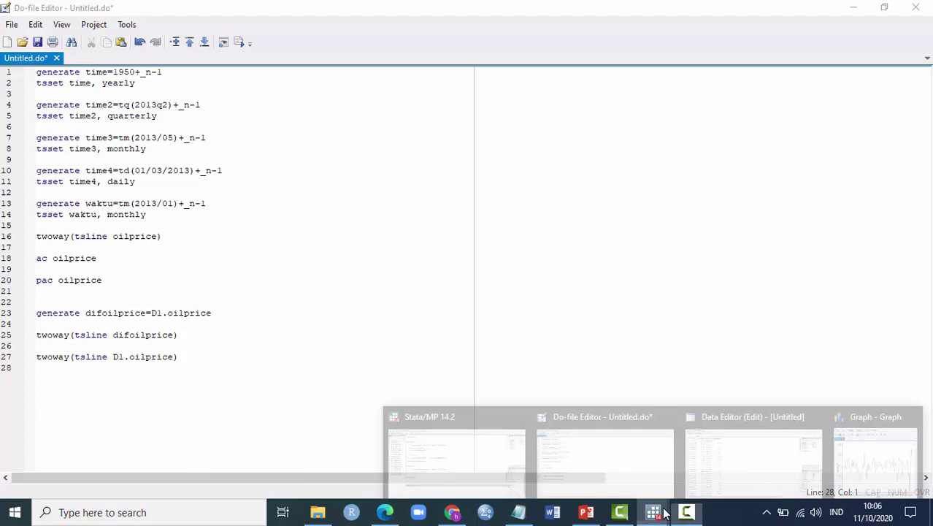
left_click(887, 436)
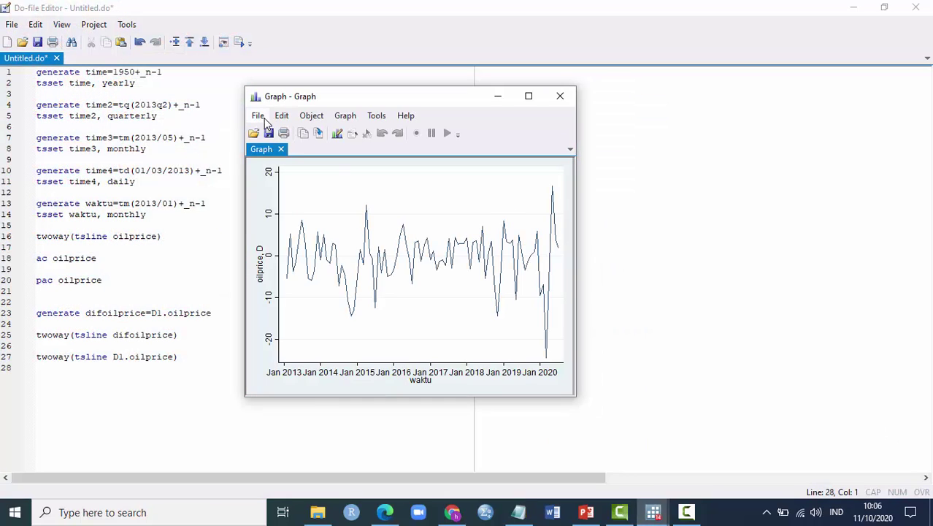
Step: Save the graph of D1.oilprice as a PNG file named Graph on the DATA (G:) drive
left_click(259, 117)
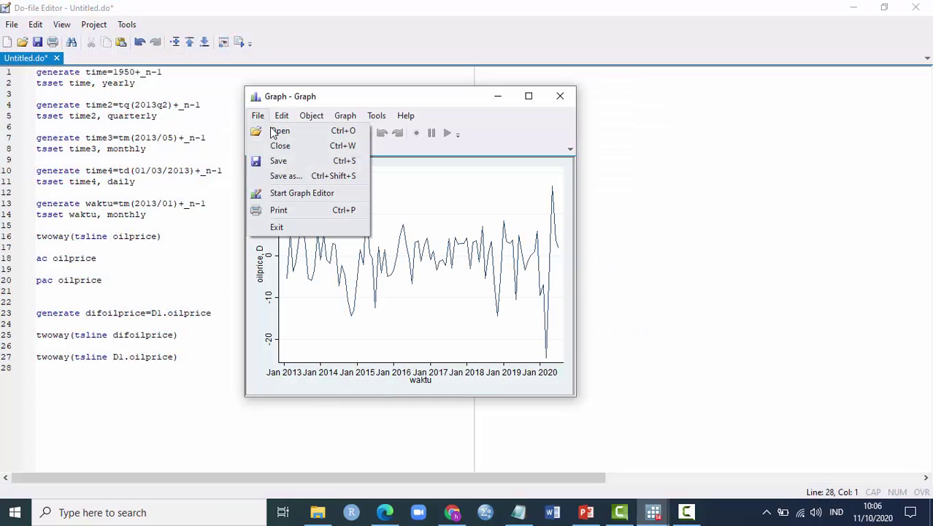
left_click(292, 177)
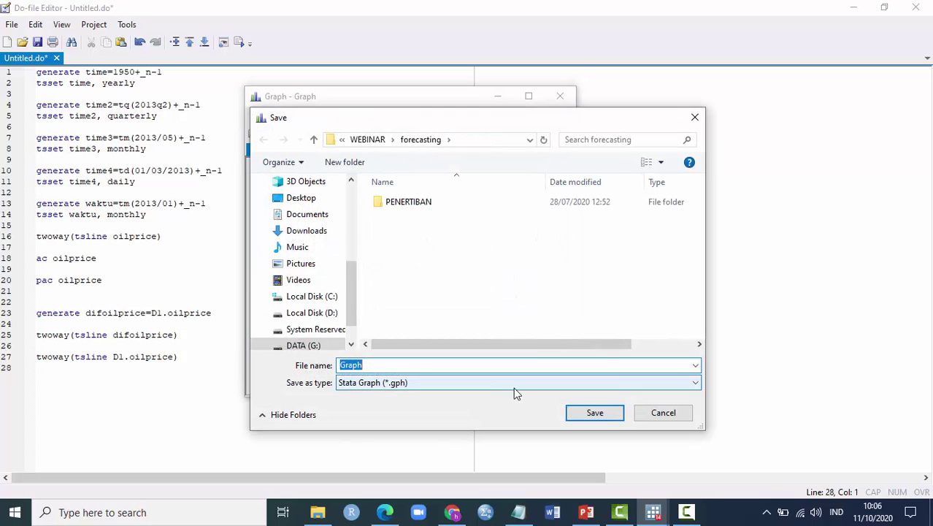
left_click(514, 387)
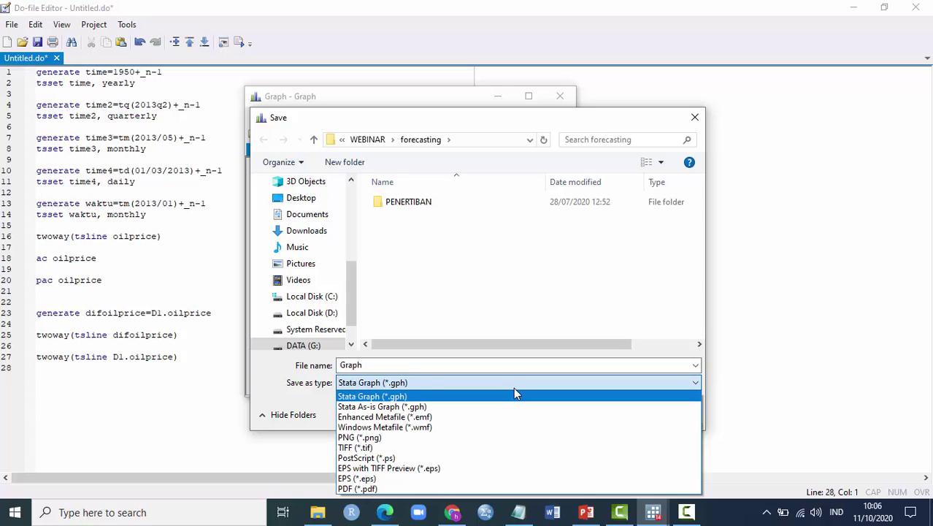
left_click(514, 389)
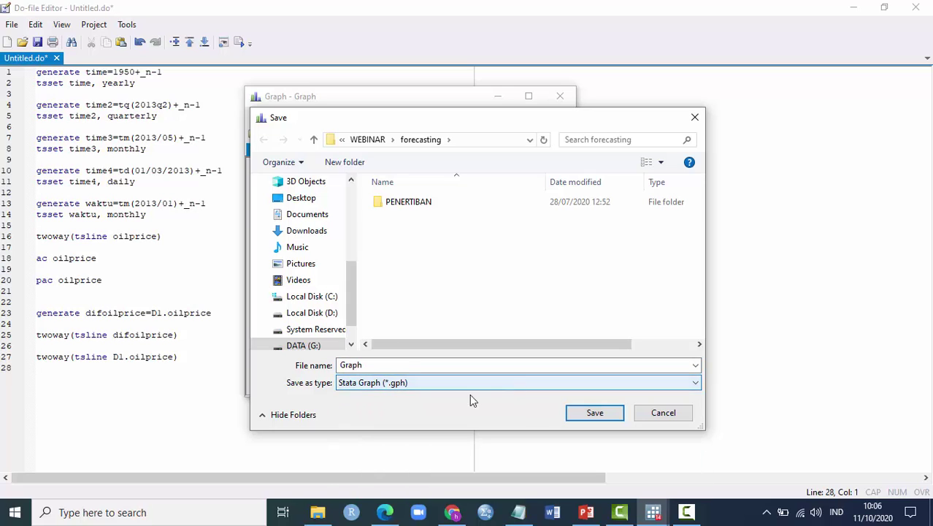
left_click(427, 388)
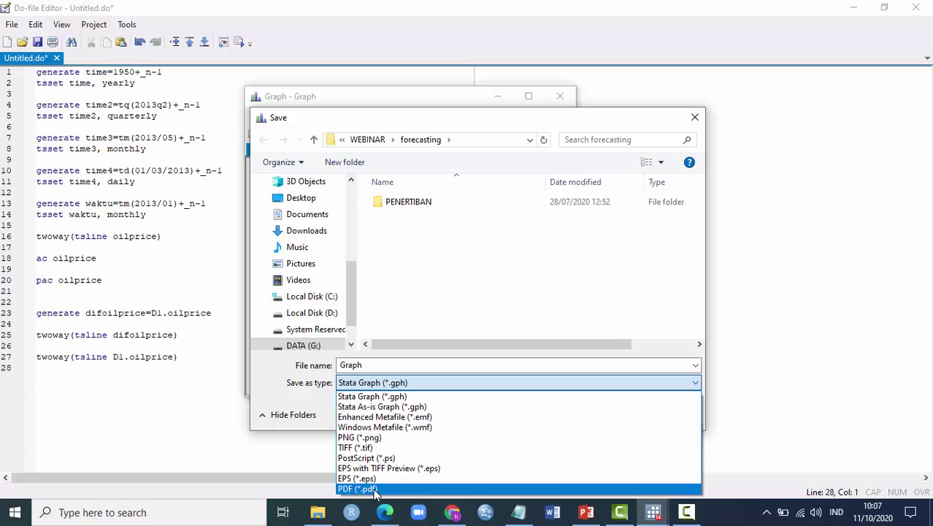
left_click(379, 438)
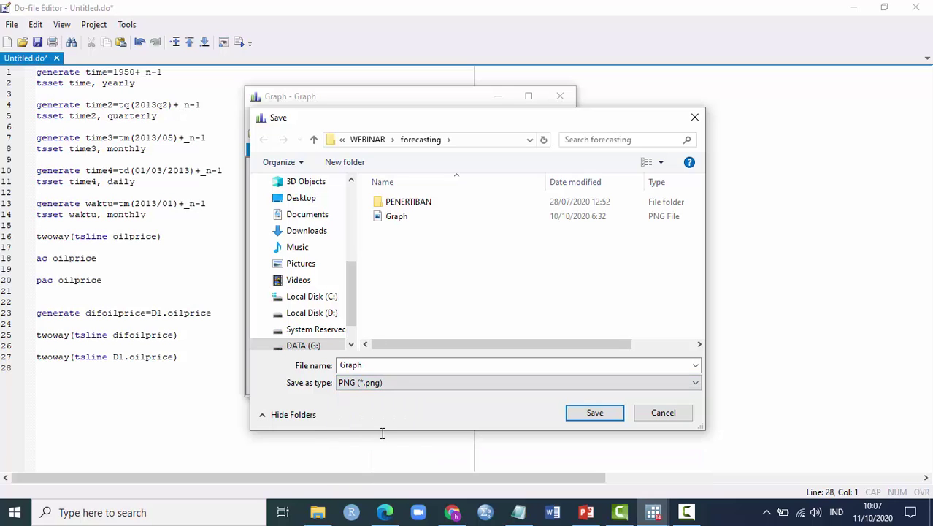
left_click(312, 345)
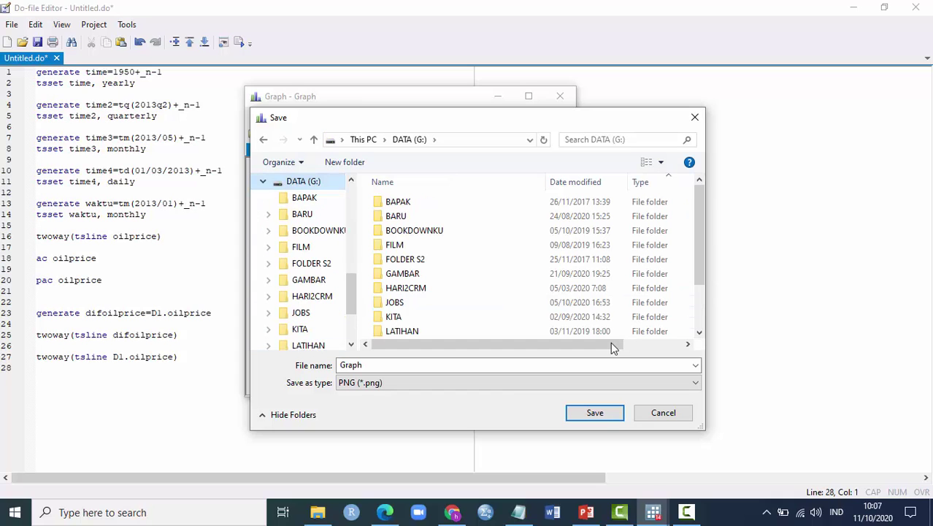
left_click(610, 413)
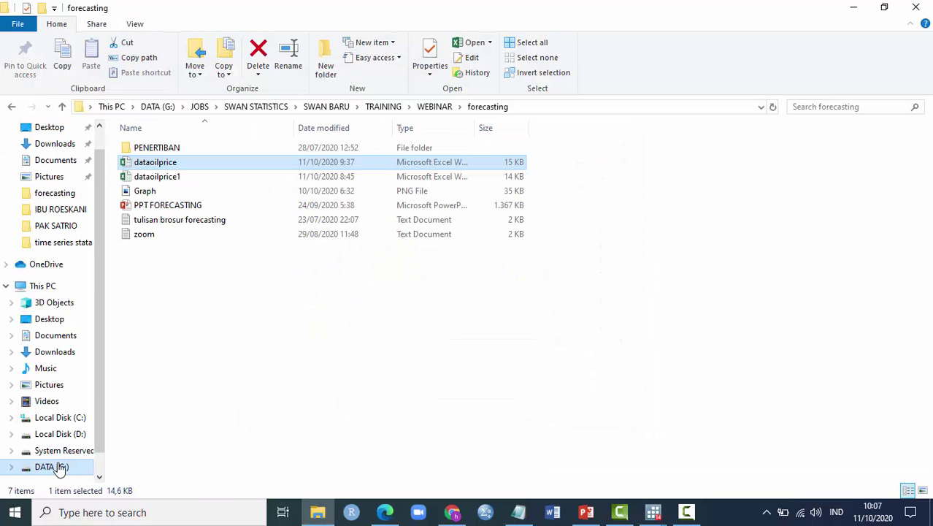
Step: Switch to File Explorer, view the saved Graph.png from the DATA (G:) drive, and close the image
left_click(51, 467)
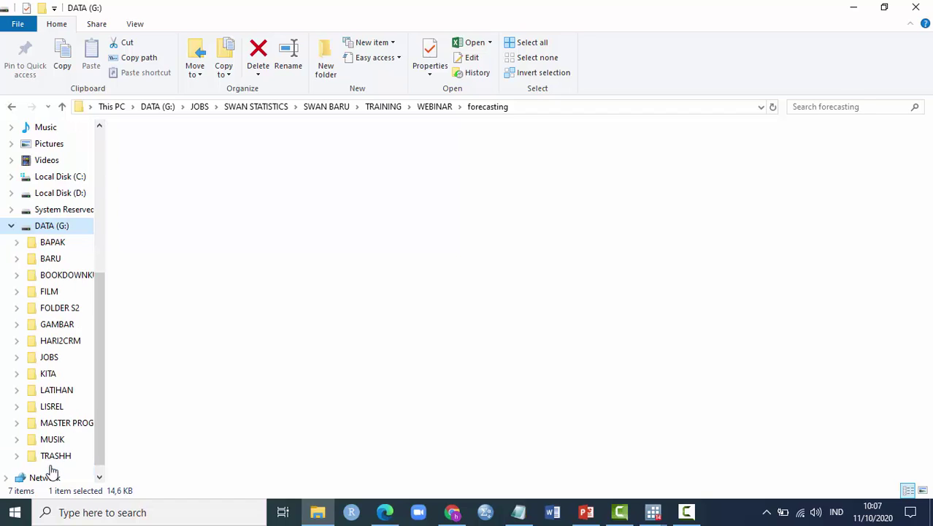
double_click(221, 345)
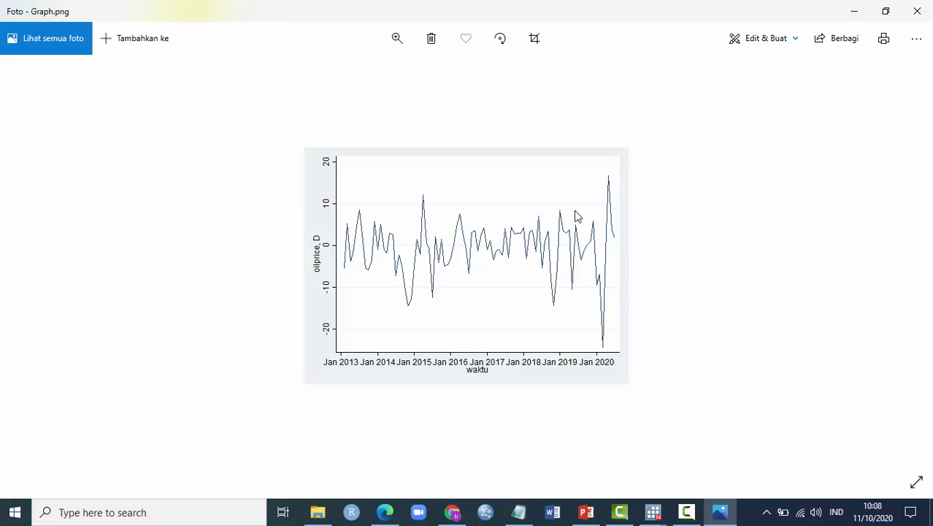
left_click(917, 11)
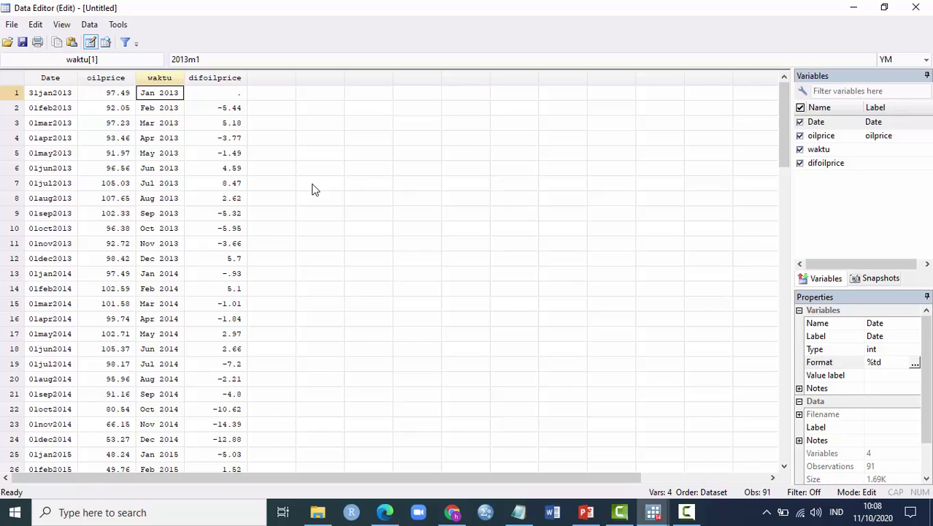
Step: Review the file-saving options for the dataset in the Data Editor and for the commands in the Do-file Editor
scroll(312, 189, "right", 3)
scroll(229, 129, "left", 3)
left_click(12, 26)
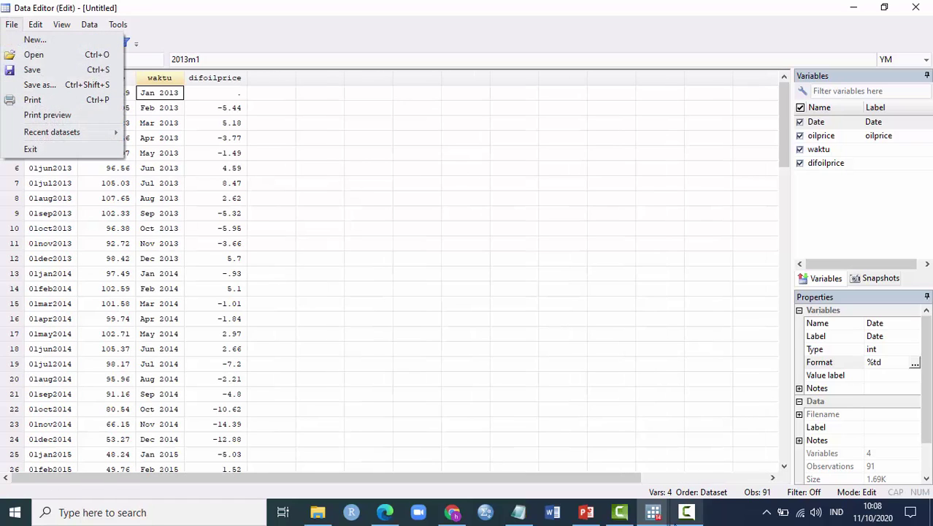
left_click(652, 514)
left_click(640, 472)
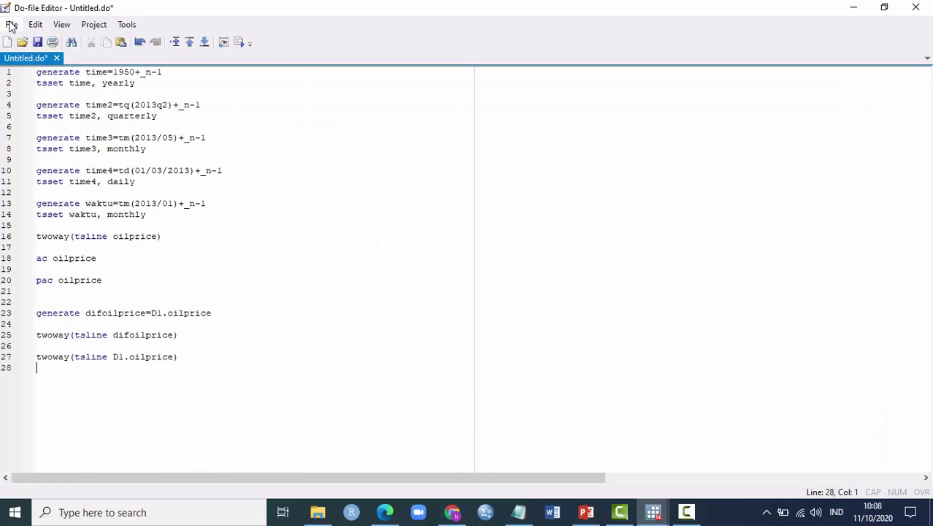
left_click(11, 25)
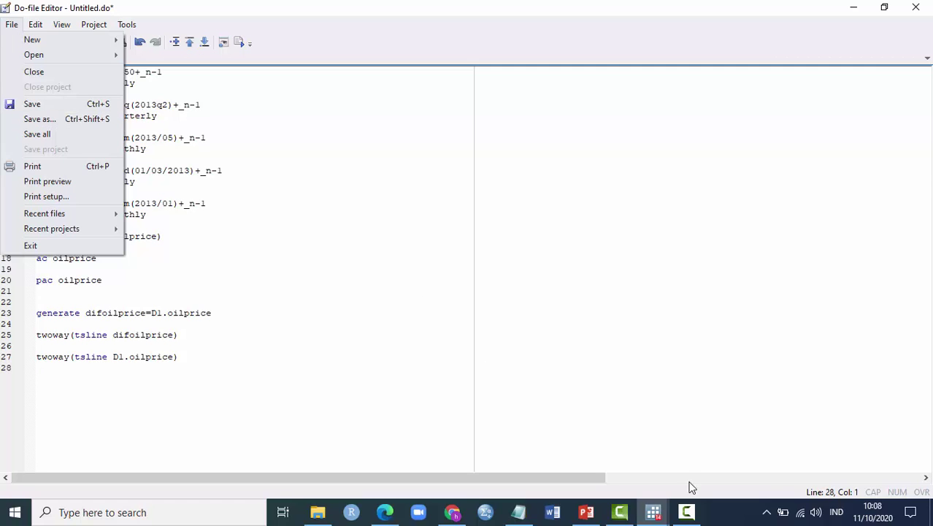
Step: Examine the save and open options in the main Stata window, including the file types that can be opened, without opening a file
left_click(654, 511)
left_click(492, 422)
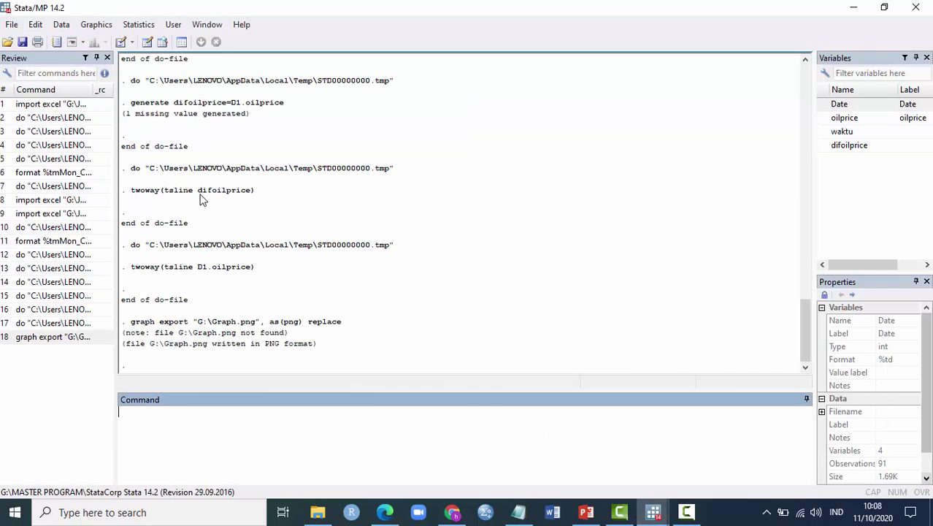
left_click(12, 24)
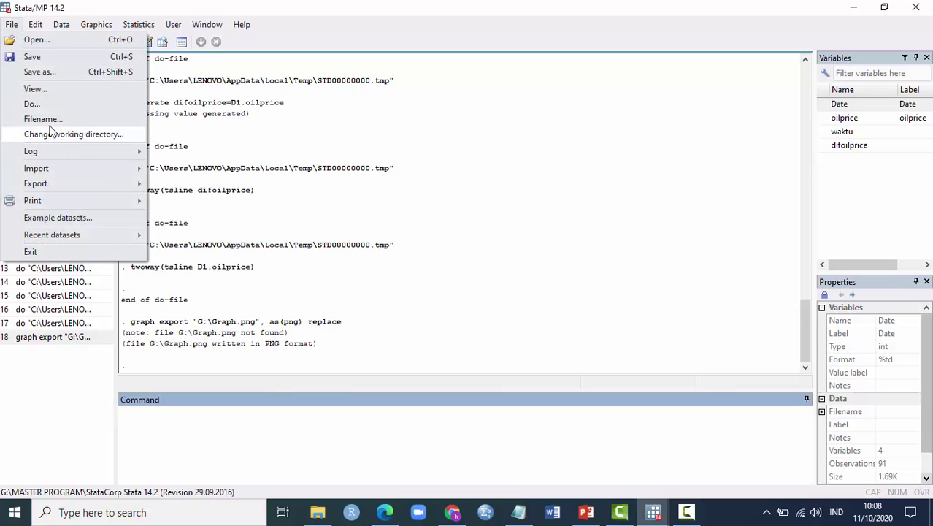
left_click(59, 71)
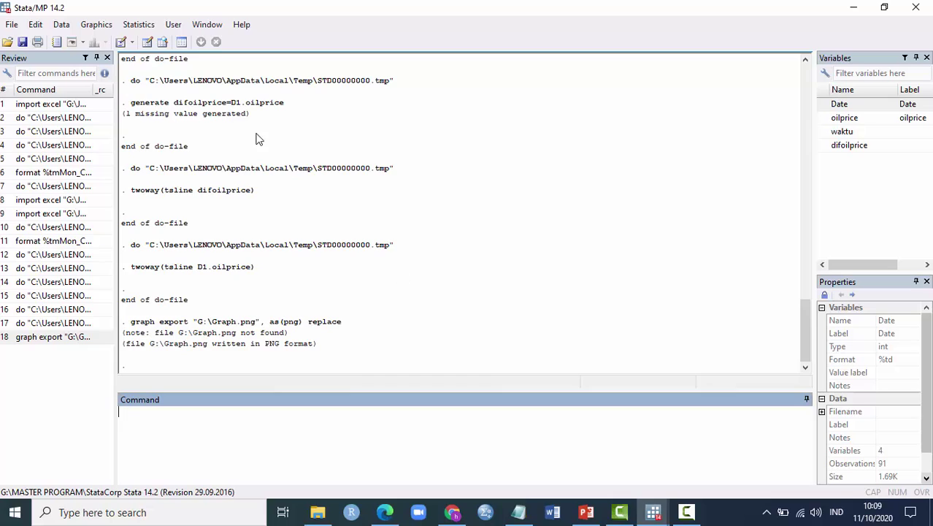
left_click(11, 26)
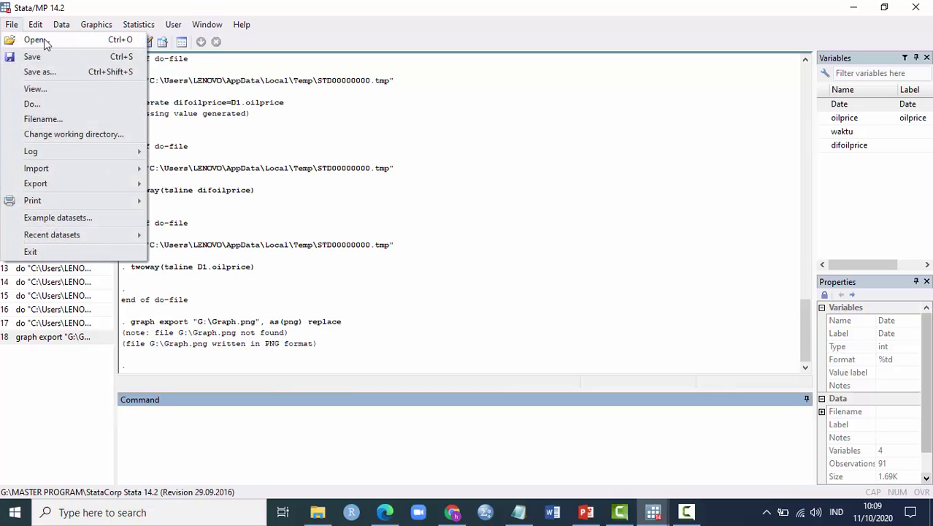
left_click(34, 39)
left_click(502, 262)
left_click(439, 300)
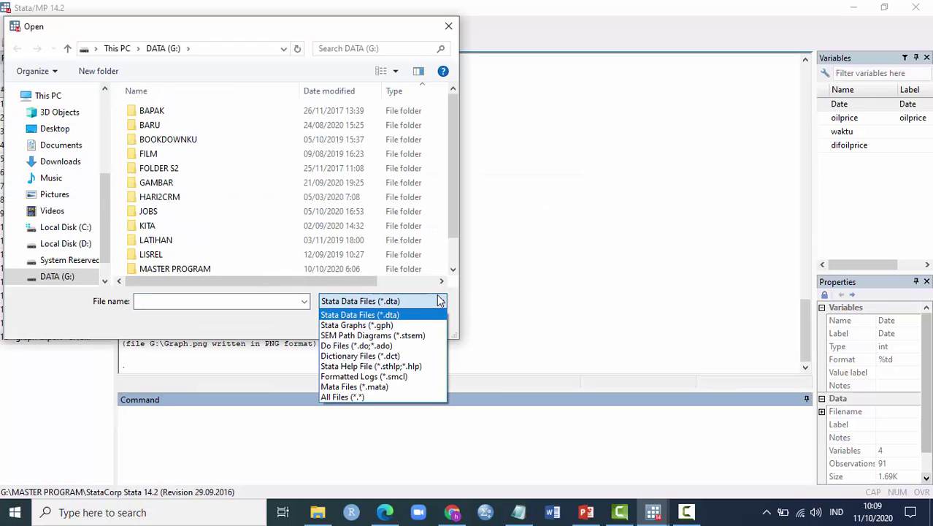
key("Escape")
key("Escape")
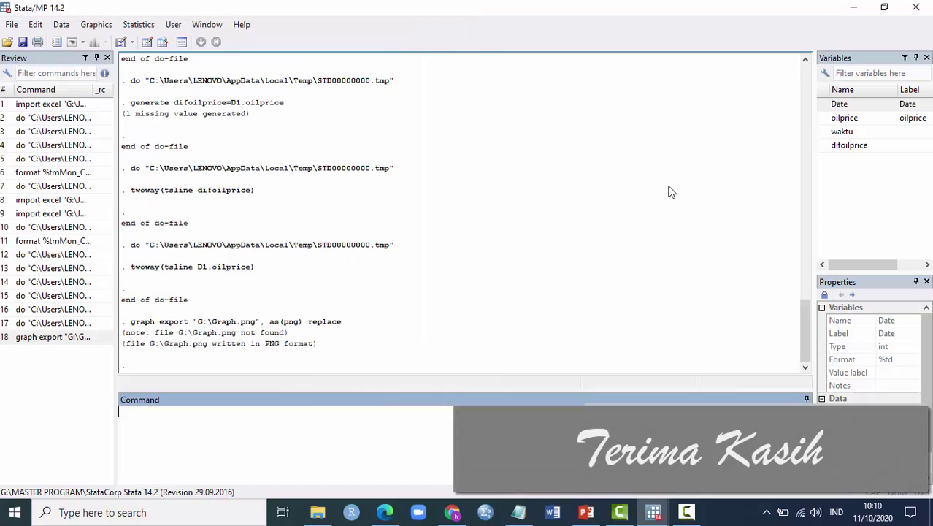